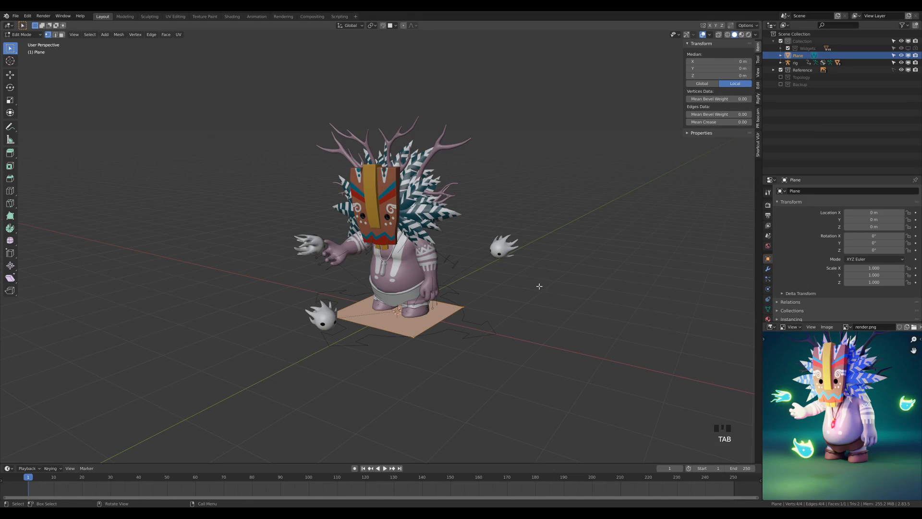
# Scale the selected ground plane uniformly by a factor of 10.
pyautogui.write('s')
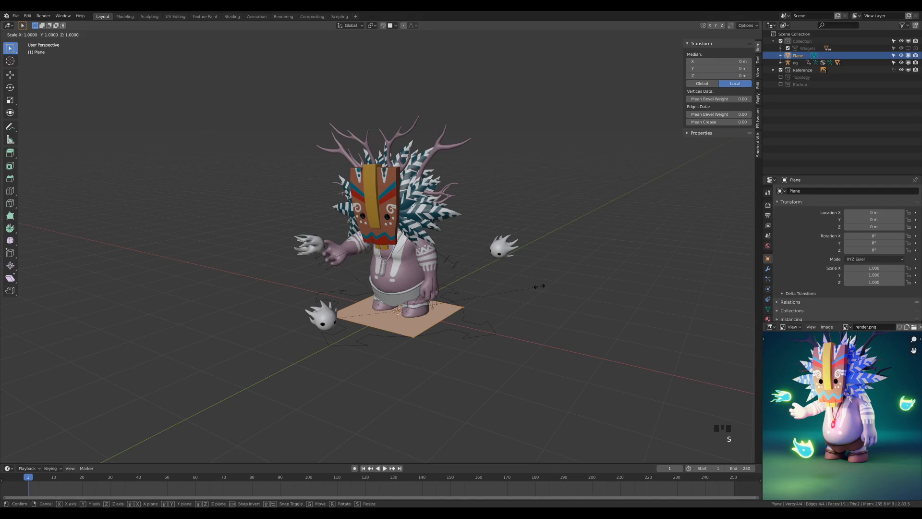
pyautogui.write('10')
pyautogui.press('Return')
# Extrude the plane's edge behind the character 15 m upward along Z to form a back wall.
pyautogui.scroll(-4, 465, 275)
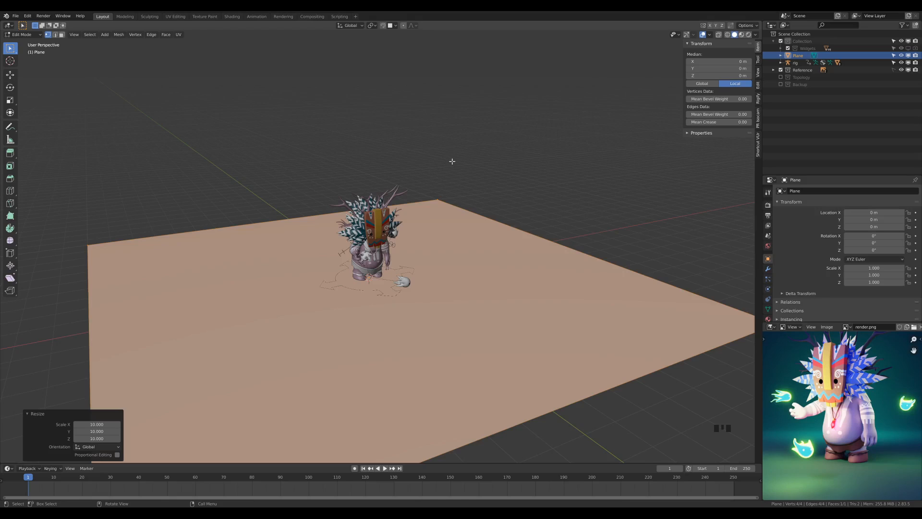
pyautogui.press('2')
pyautogui.click(270, 203)
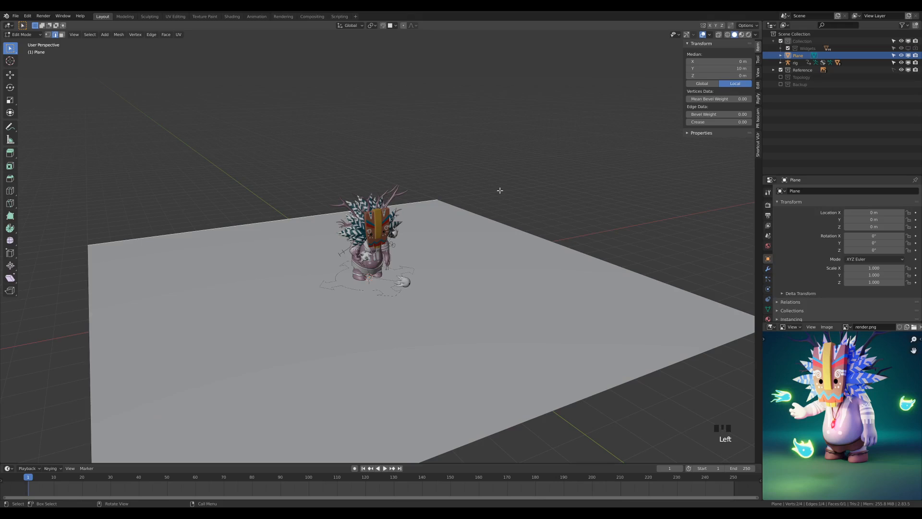
pyautogui.press('e')
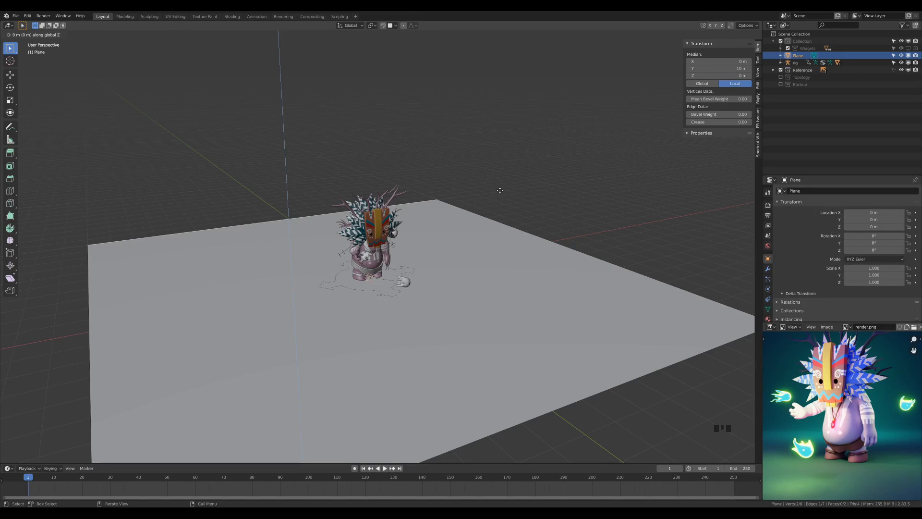
pyautogui.write('15')
pyautogui.press('Return')
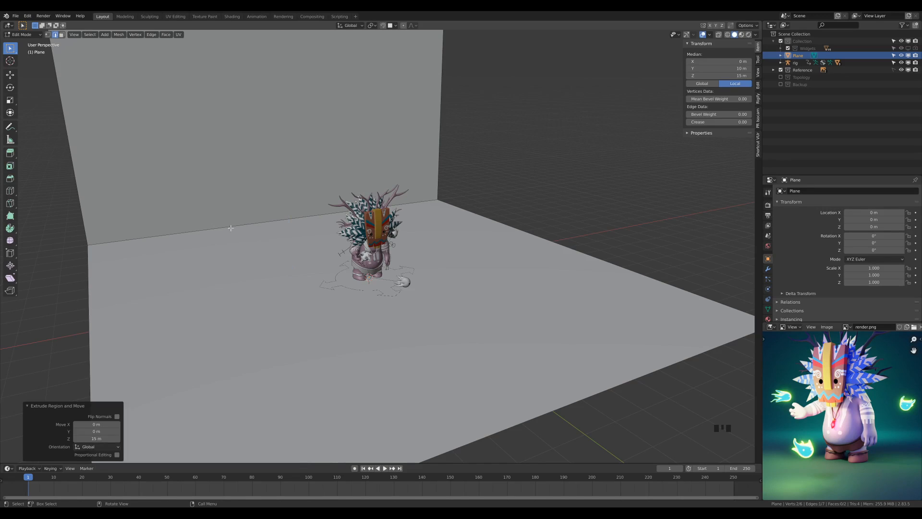
# Bevel the edge where floor and back wall meet with an offset of about 3.29 m and 15 segments.
pyautogui.click(216, 231)
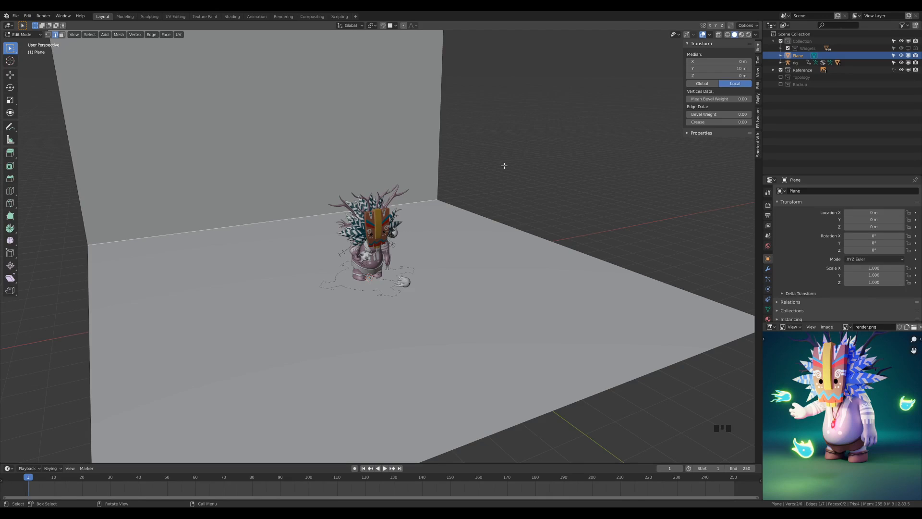
pyautogui.press('KP_1')
pyautogui.scroll(3, 471, 192)
pyautogui.scroll(-1, 474, 235)
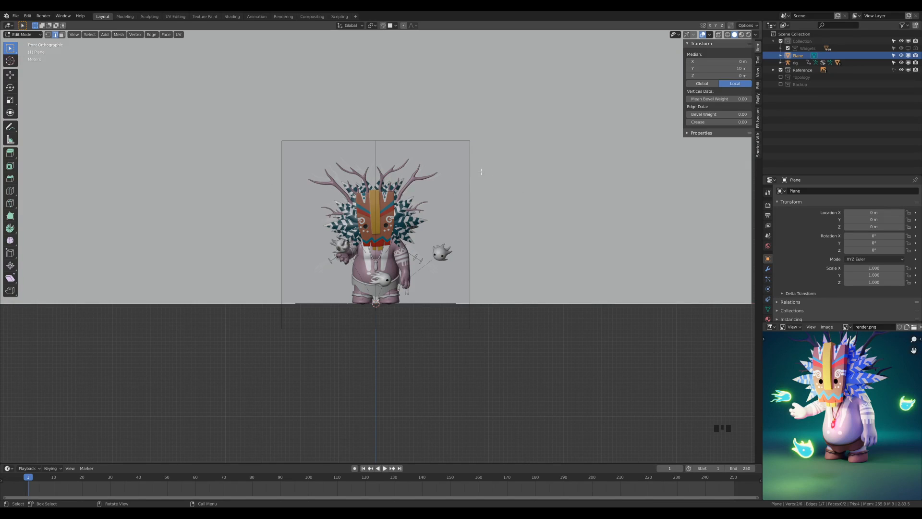
pyautogui.hotkey('ctrl', 'b')
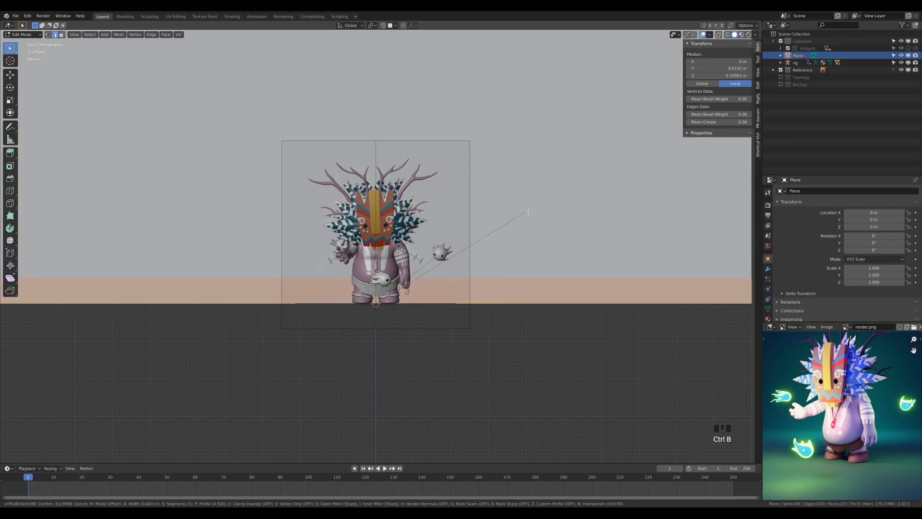
pyautogui.scroll(6, 629, 214)
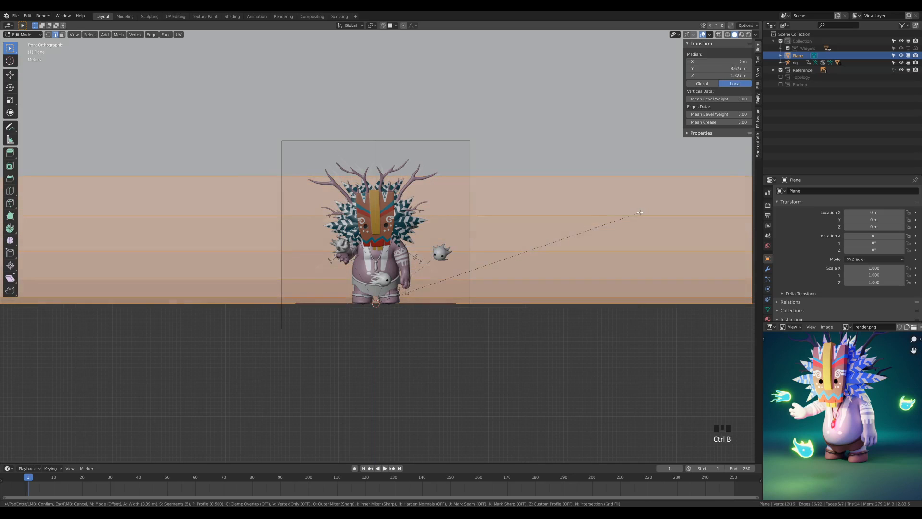
pyautogui.scroll(3, 639, 213)
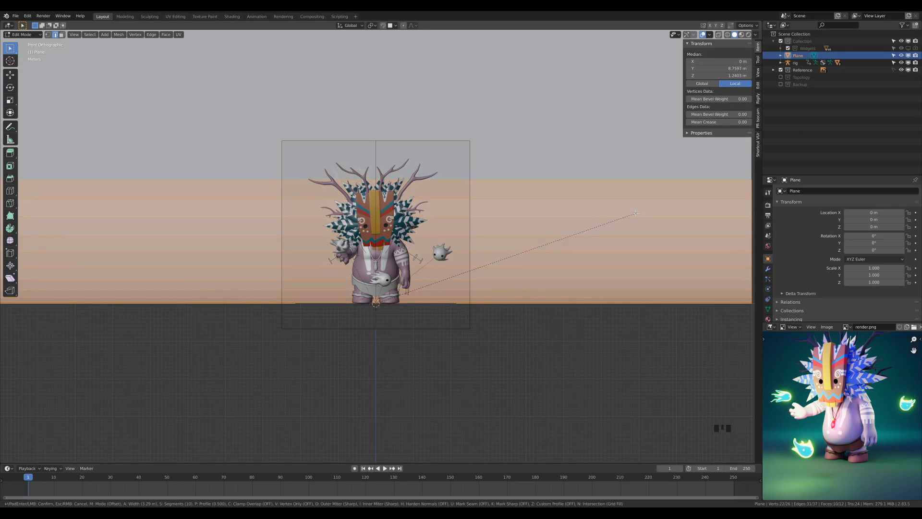
pyautogui.click(635, 213)
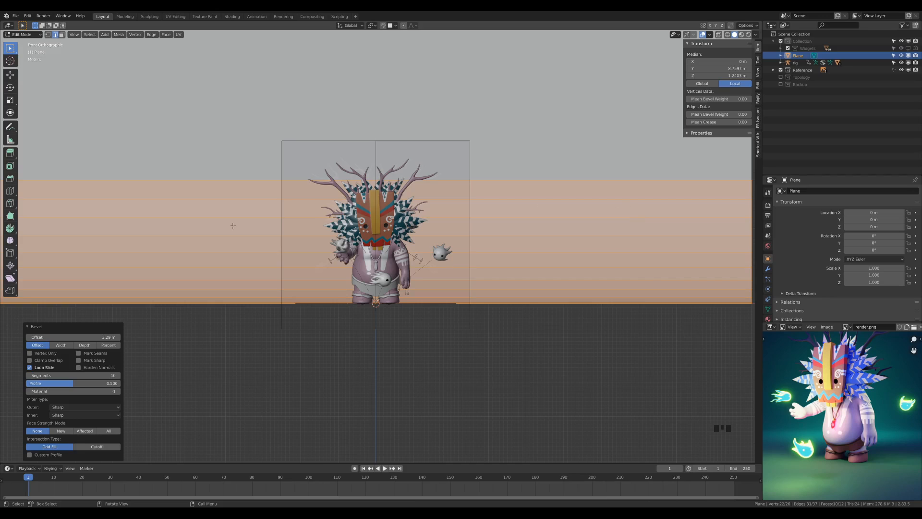
pyautogui.click(93, 374)
pyautogui.write('15')
pyautogui.click(176, 369)
# Return to Object Mode and apply Shade Smooth to the curved backdrop.
pyautogui.moveTo(414, 203); pyautogui.dragTo(371, 195, button='middle')
pyautogui.scroll(-5, 371, 195)
pyautogui.scroll(3, 371, 194)
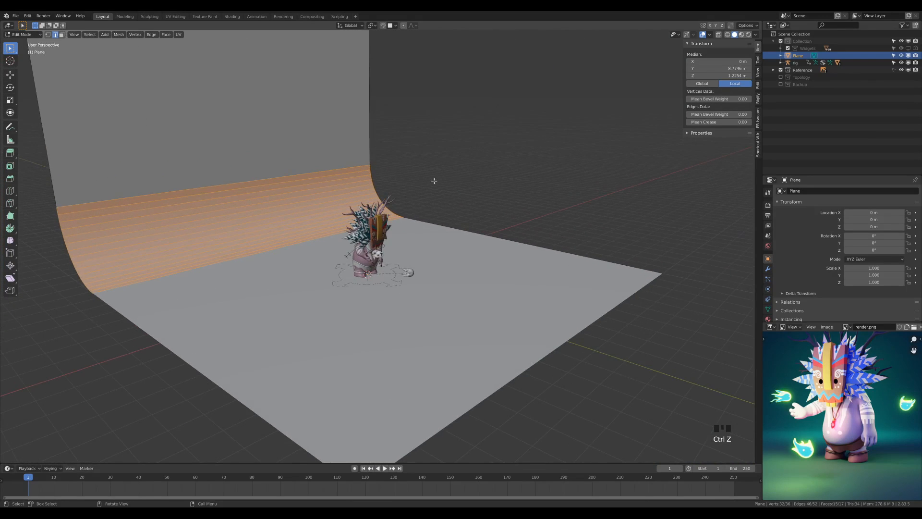
pyautogui.press('Tab')
pyautogui.rightClick(343, 176)
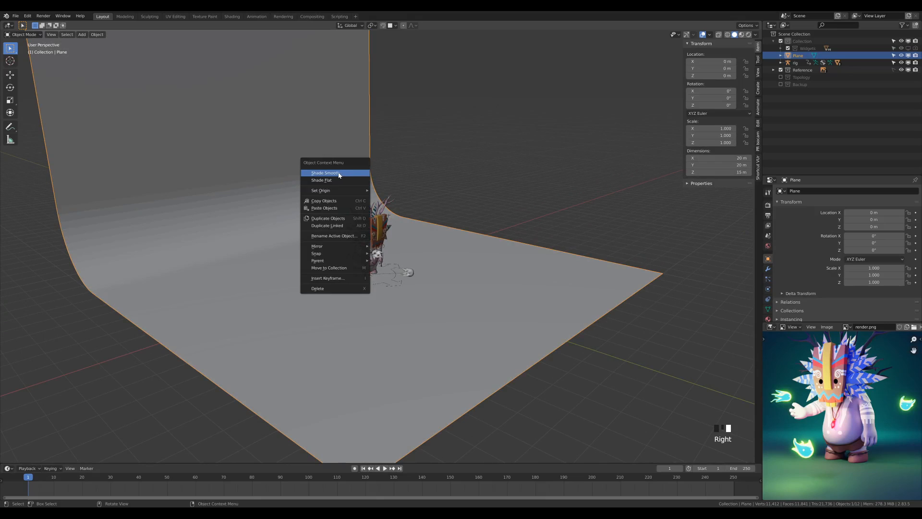
pyautogui.click(343, 174)
# Rename the backdrop plane object to Bg.
pyautogui.click(799, 57)
pyautogui.doubleClick(798, 56)
pyautogui.write('Bg')
pyautogui.press('Return')
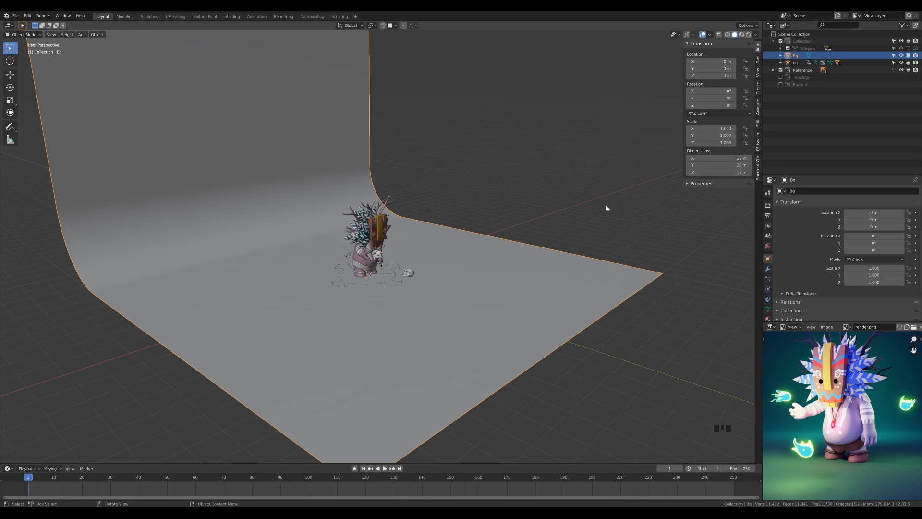
# Create a new material for the backdrop and name it Bg.
pyautogui.moveTo(831, 323); pyautogui.dragTo(830, 395)
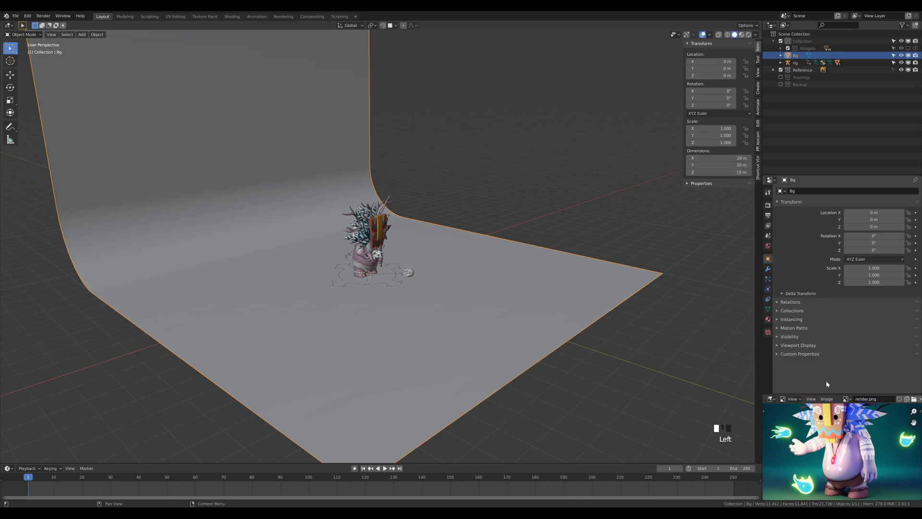
pyautogui.click(768, 320)
pyautogui.click(811, 222)
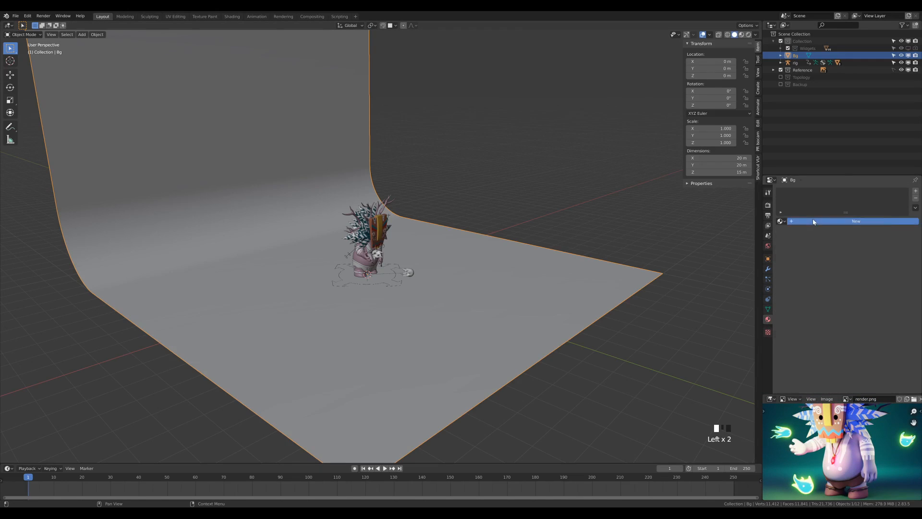
pyautogui.doubleClick(812, 193)
pyautogui.write('Bg')
pyautogui.press('Return')
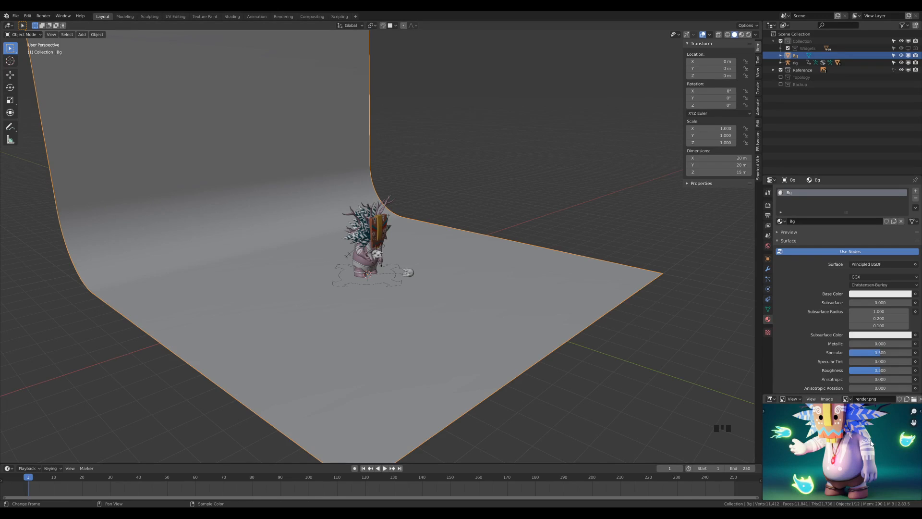
# Load palette.jpg into the reference image viewer in place of the render and bring its BG swatch into view.
pyautogui.click(913, 399)
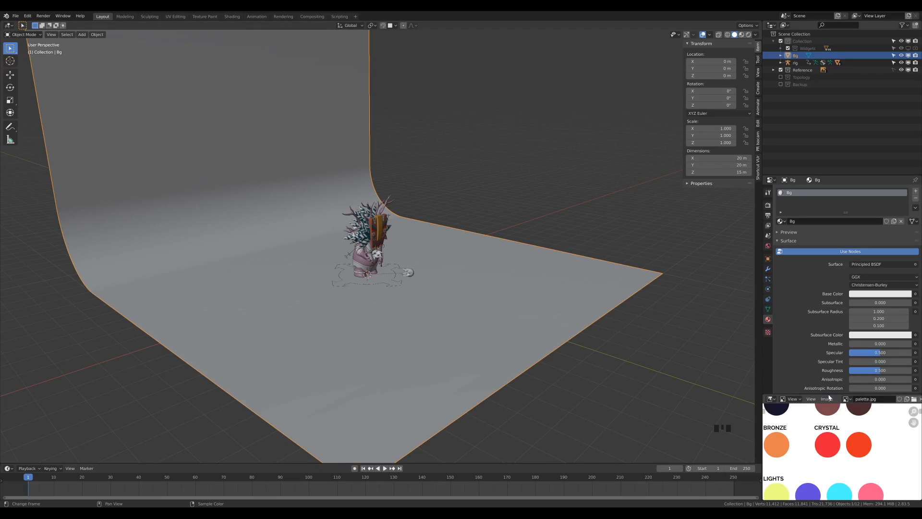
pyautogui.scroll(-2, 845, 419)
pyautogui.scroll(-1, 845, 419)
pyautogui.scroll(1, 845, 419)
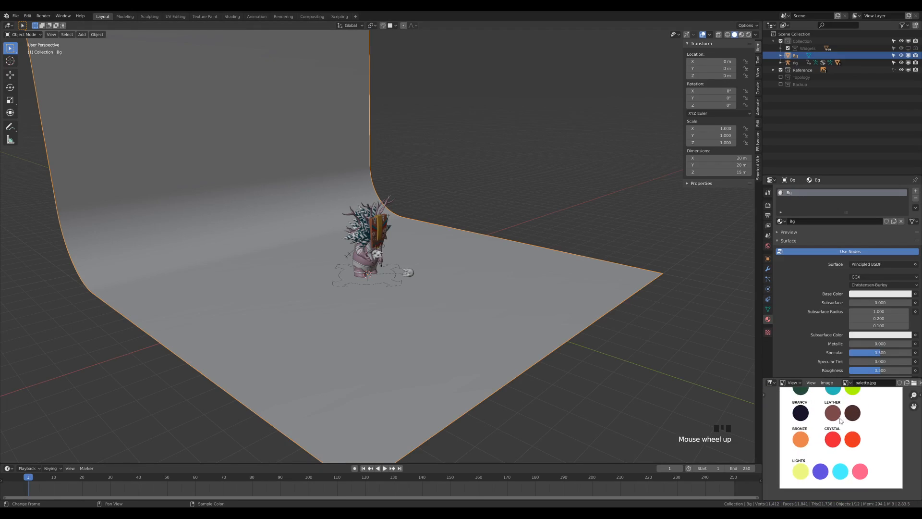
pyautogui.moveTo(845, 404); pyautogui.dragTo(844, 418, button='middle')
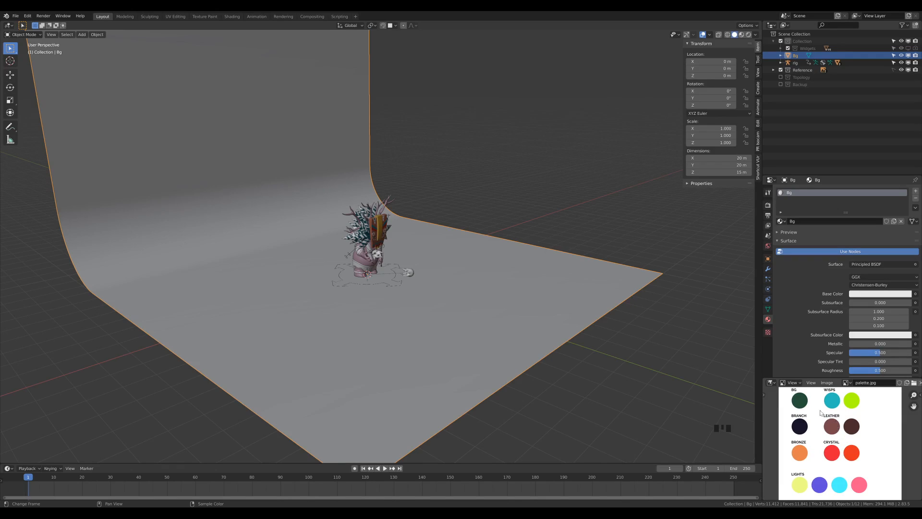
pyautogui.scroll(3, 840, 450)
pyautogui.scroll(-3, 840, 445)
pyautogui.scroll(1, 840, 428)
pyautogui.moveTo(845, 425); pyautogui.dragTo(855, 403, button='middle')
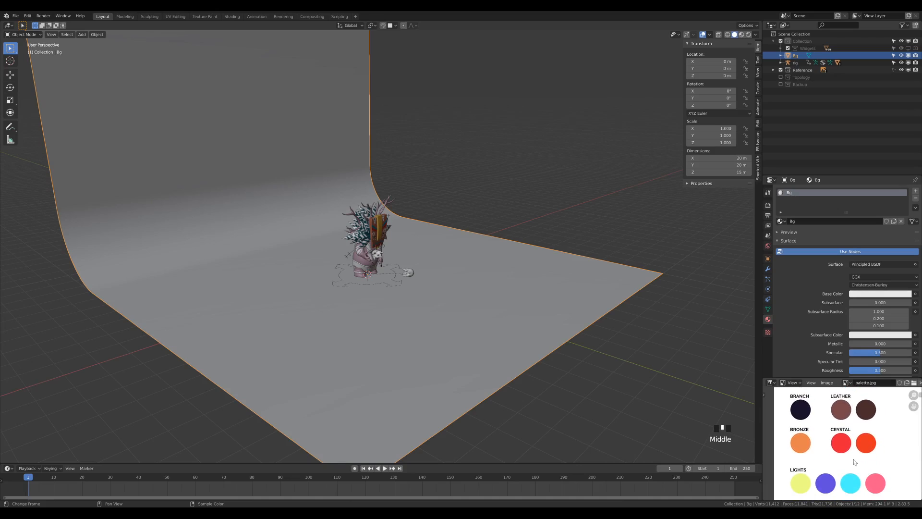
pyautogui.moveTo(824, 487); pyautogui.dragTo(823, 473, button='middle')
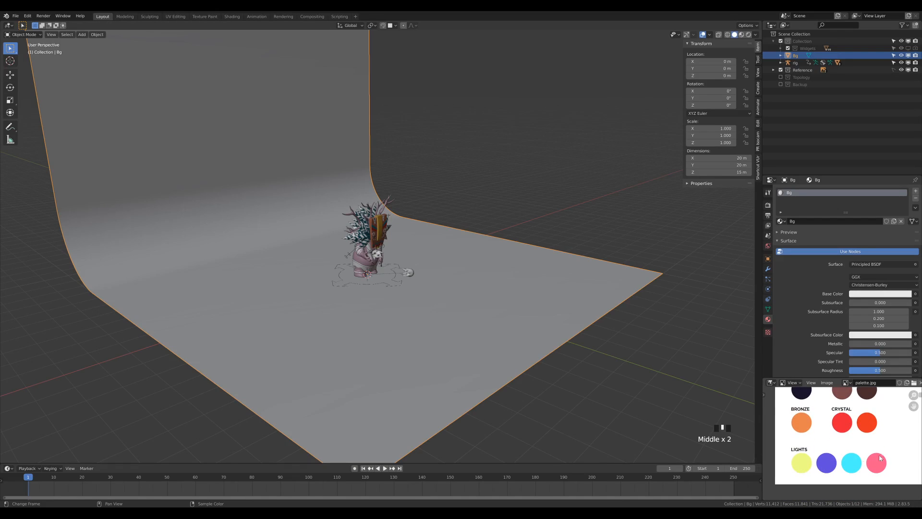
pyautogui.moveTo(850, 406); pyautogui.dragTo(855, 453, button='middle')
pyautogui.scroll(1, 855, 446)
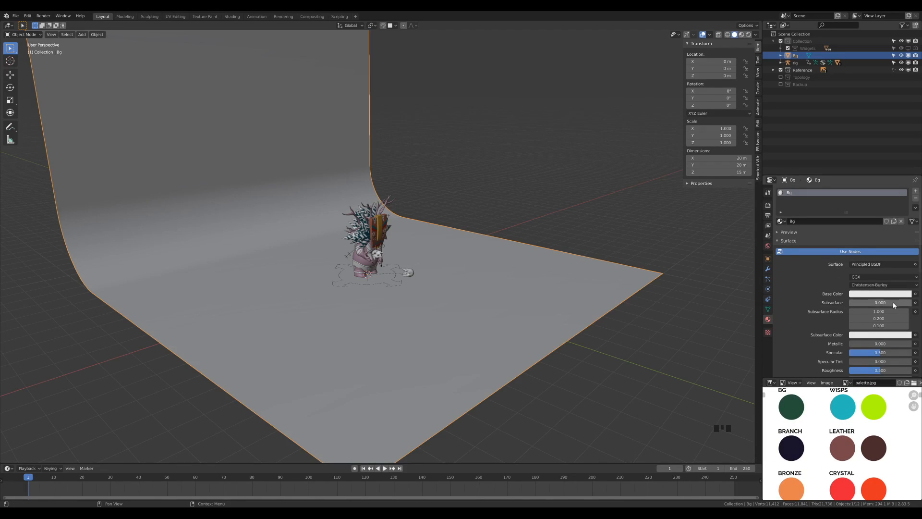
# Set the Bg material's base color by sampling the dark green BG swatch from the palette.
pyautogui.click(870, 296)
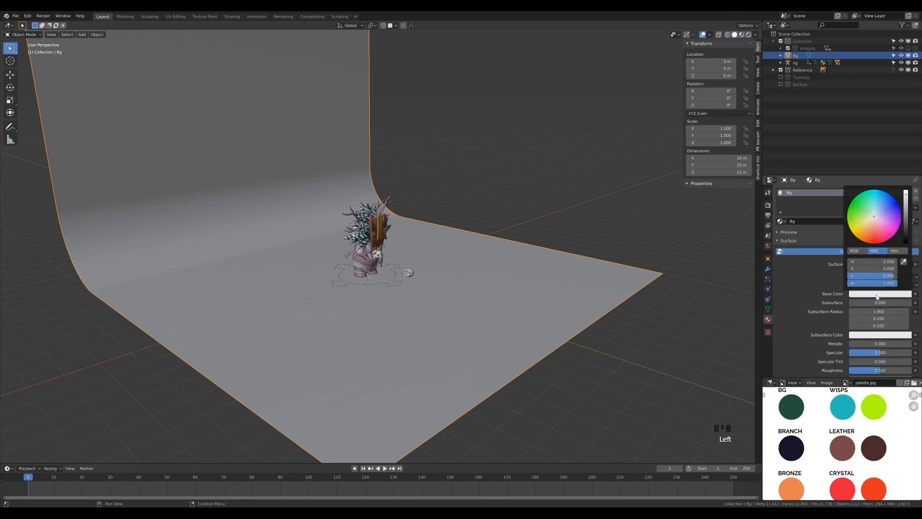
pyautogui.click(904, 262)
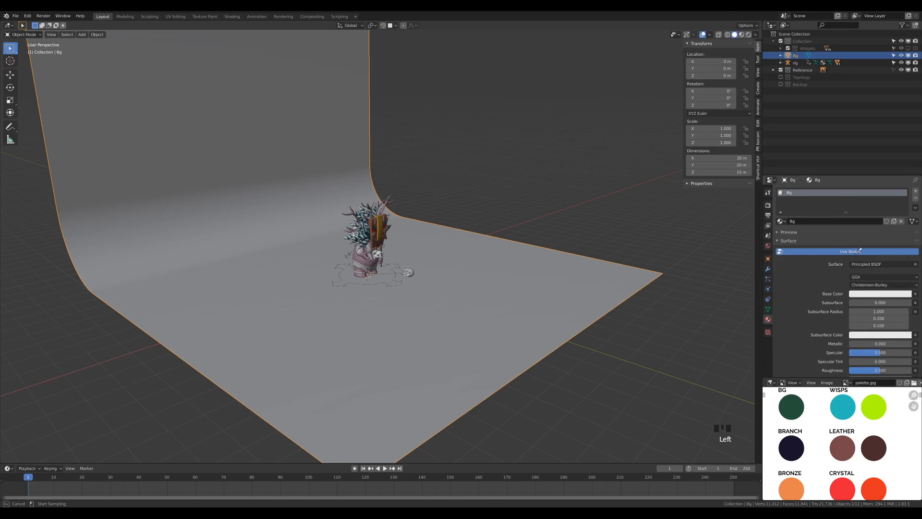
pyautogui.click(786, 407)
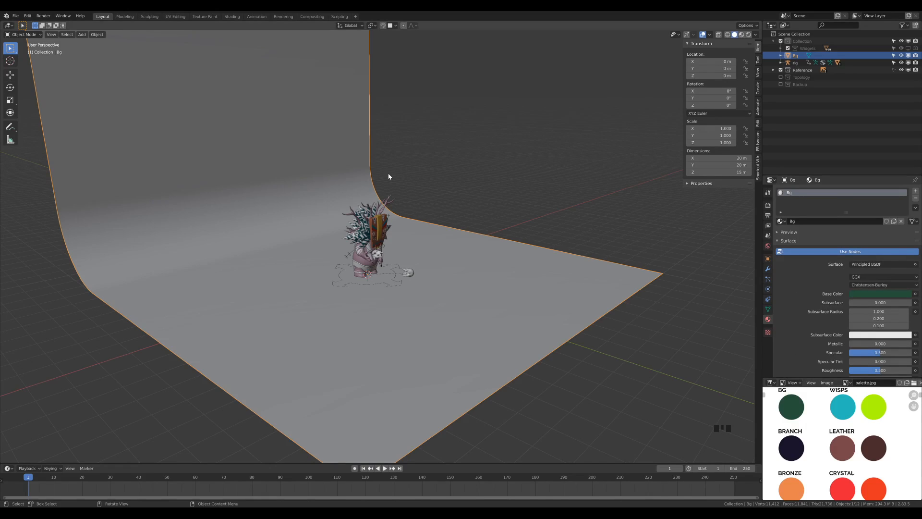
# Switch the viewport to Material Preview shading and set the Bg material's roughness to 1.000.
pyautogui.press('z')
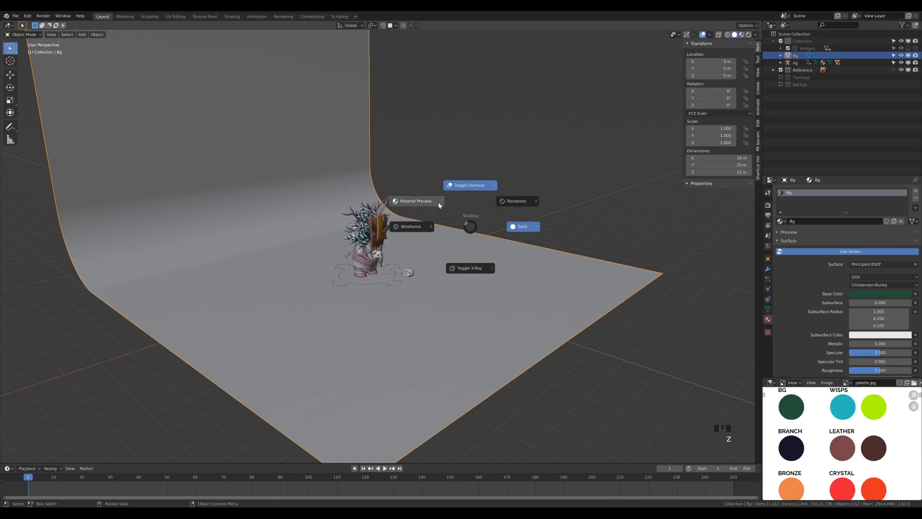
pyautogui.click(358, 149)
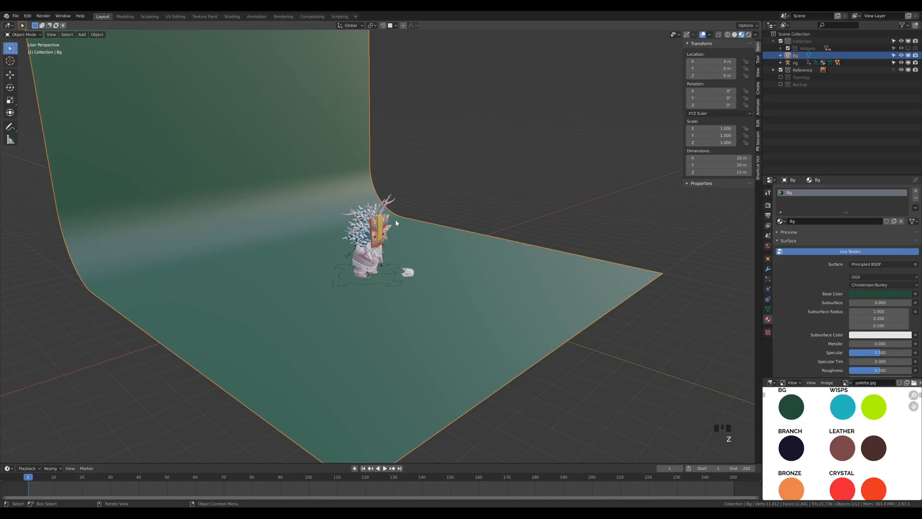
pyautogui.scroll(5, 358, 149)
pyautogui.scroll(-3, 877, 371)
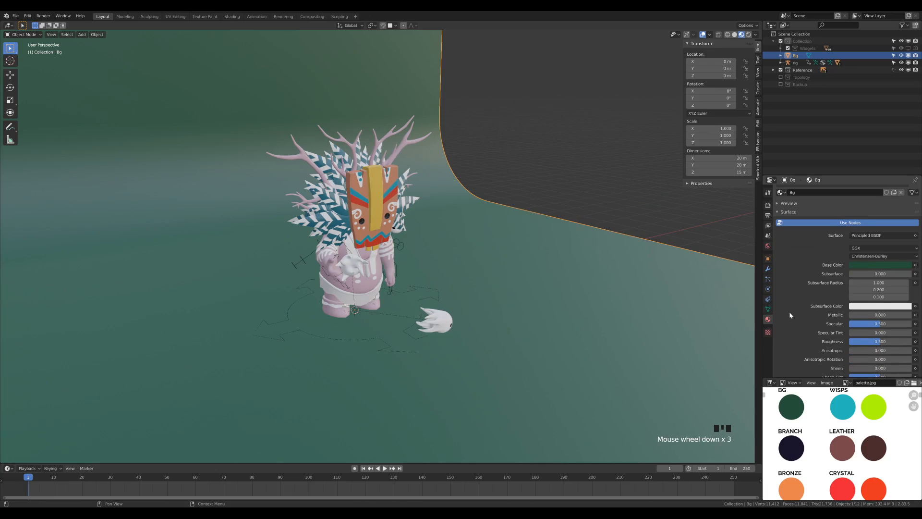
pyautogui.moveTo(875, 344); pyautogui.dragTo(912, 343)
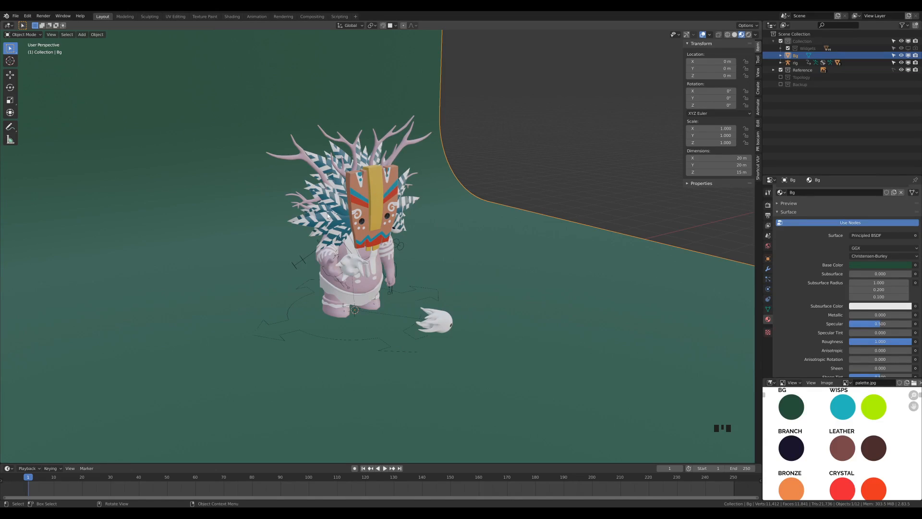
# Select the wisp in front of the character and open its Wisp material nodes in the Shading workspace.
pyautogui.click(437, 327)
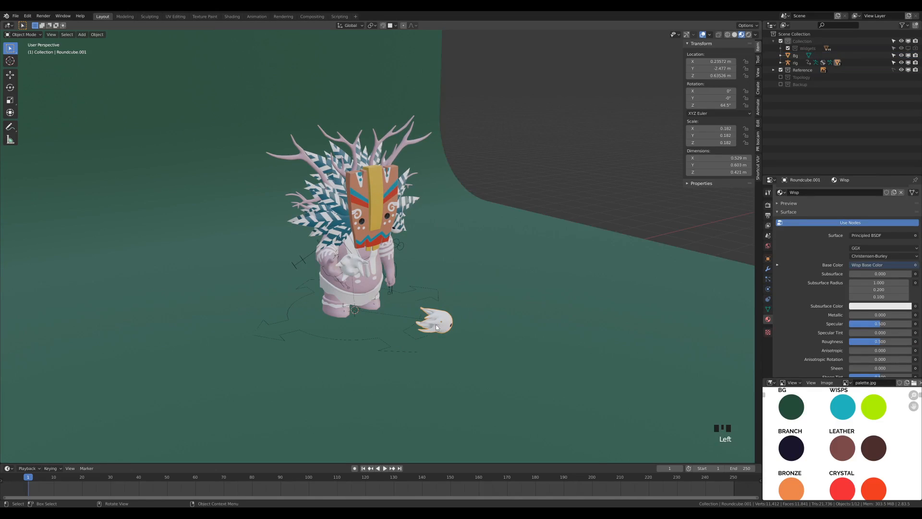
pyautogui.click(232, 16)
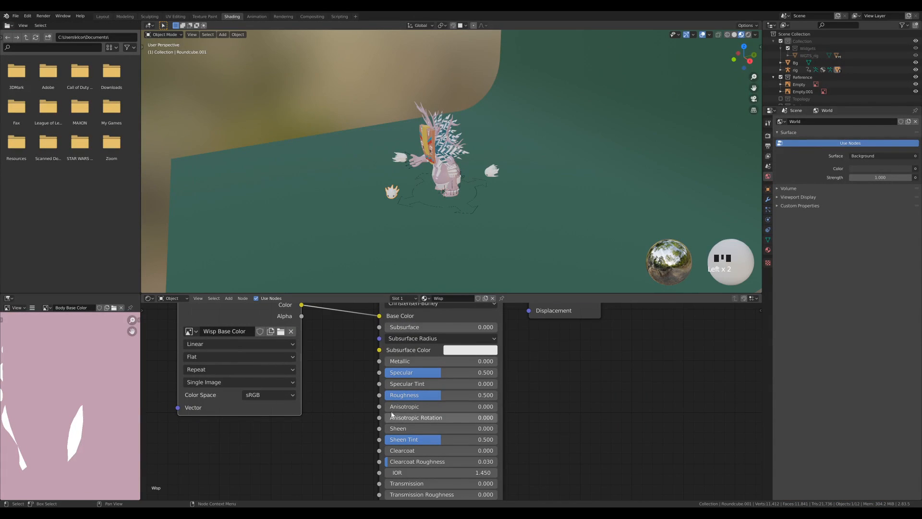
pyautogui.scroll(-2, 411, 369)
pyautogui.moveTo(413, 202); pyautogui.dragTo(428, 178, button='middle')
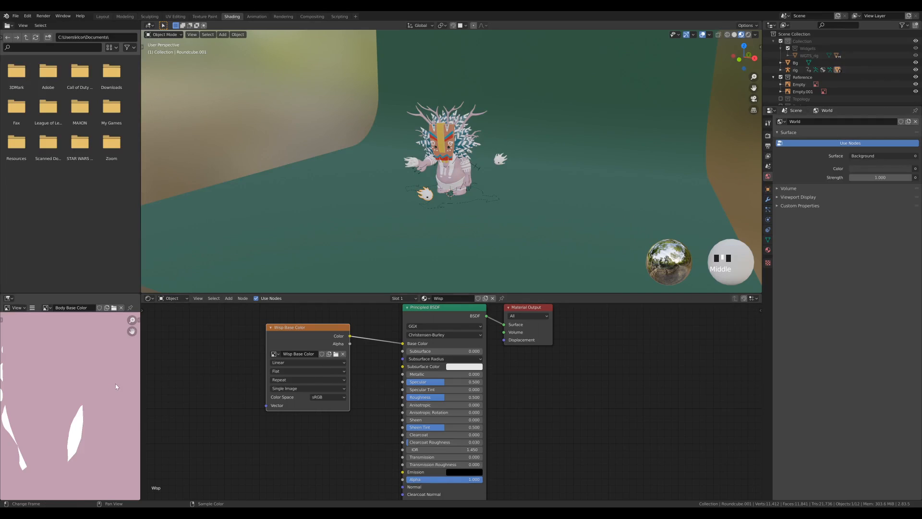
# Widen the image editor and display palette.jpg in it, enlarged on the color swatches.
pyautogui.moveTo(141, 377); pyautogui.dragTo(178, 331)
pyautogui.click(47, 307)
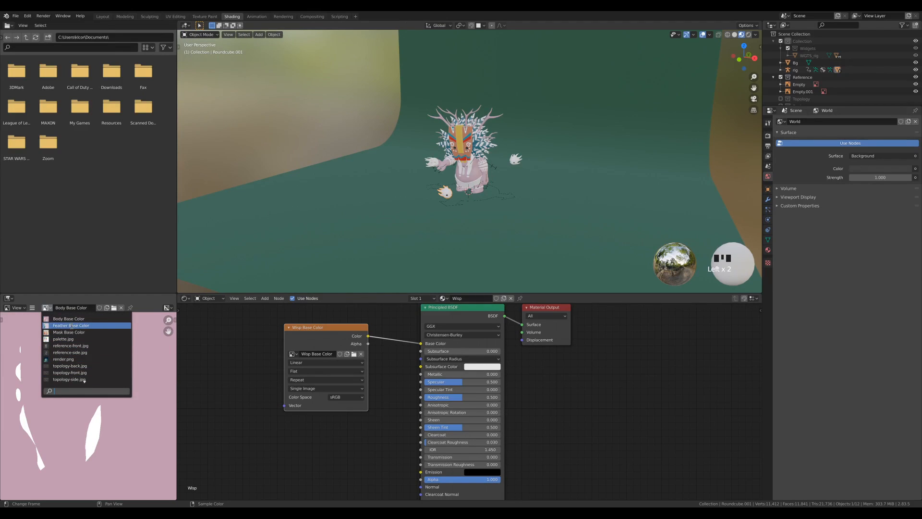
pyautogui.click(64, 339)
pyautogui.scroll(-2, 46, 363)
pyautogui.scroll(4, 46, 363)
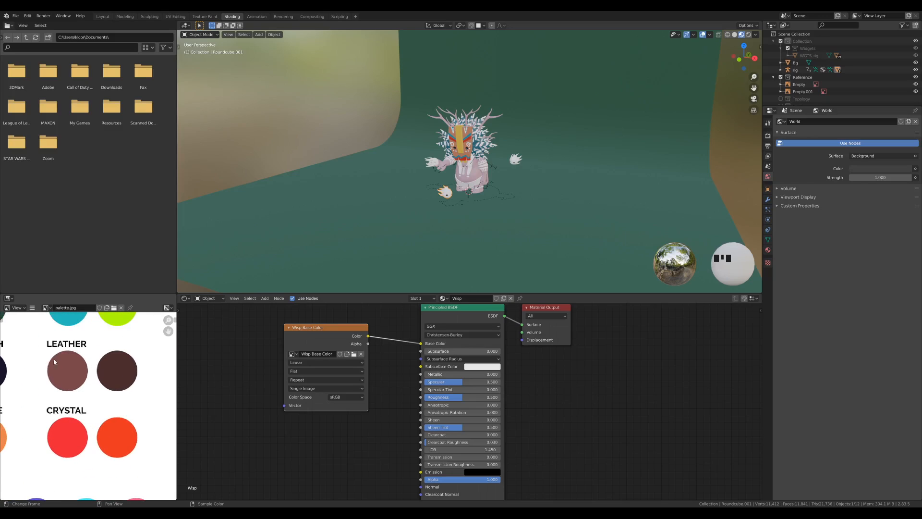
# Delete the Principled BSDF node from the Wisp material, leaving the Wisp Base Color texture and Material Output nodes.
pyautogui.scroll(-2, 46, 363)
pyautogui.scroll(1, 79, 359)
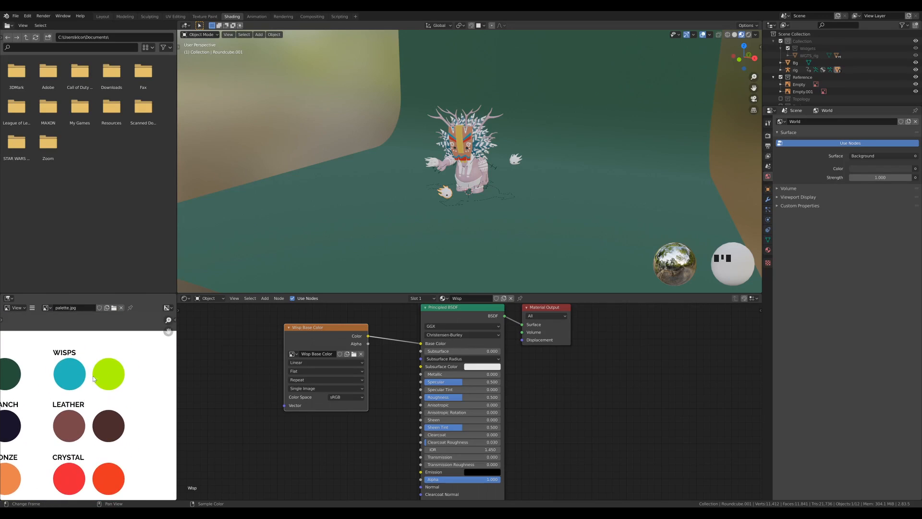
pyautogui.click(396, 320)
pyautogui.moveTo(403, 317); pyautogui.dragTo(403, 337, button='middle')
pyautogui.scroll(5, 481, 187)
pyautogui.keyDown('shift'); pyautogui.moveTo(425, 217); pyautogui.dragTo(431, 161, button='middle'); pyautogui.keyUp('shift')
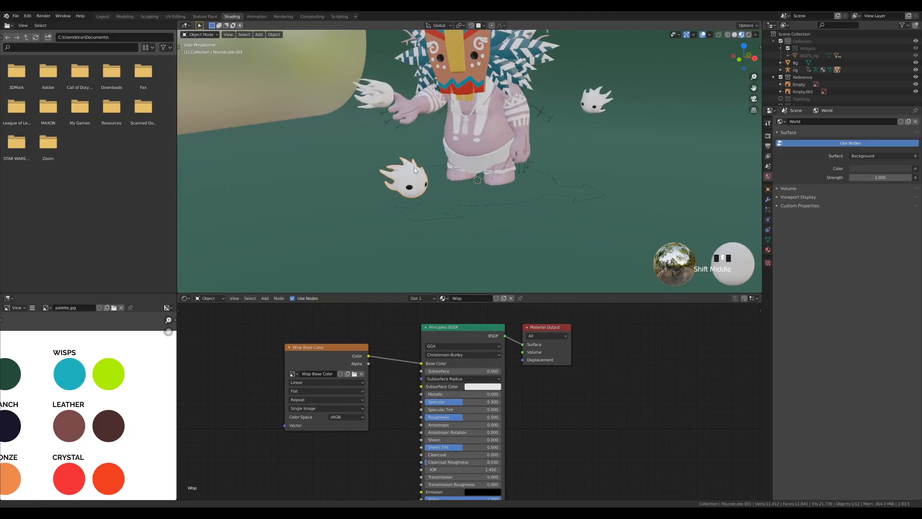
pyautogui.moveTo(430, 202); pyautogui.dragTo(428, 193, button='middle')
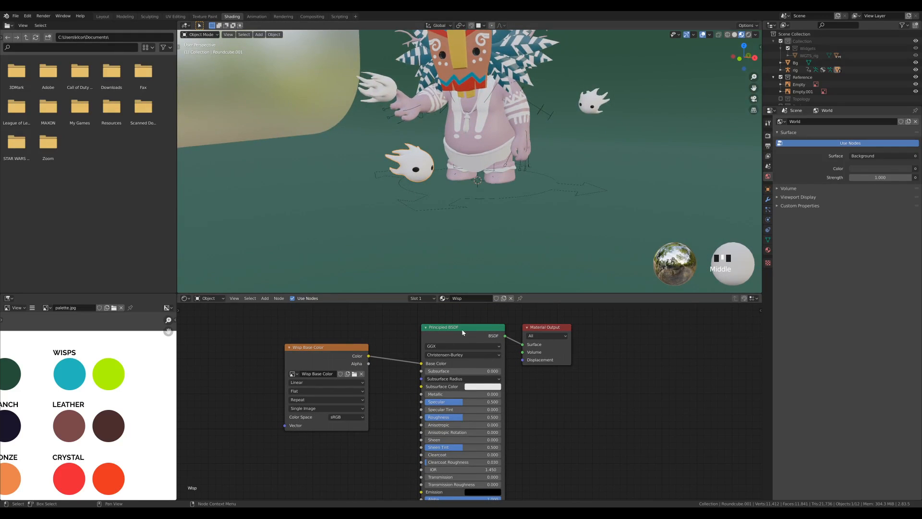
pyautogui.moveTo(396, 330); pyautogui.dragTo(489, 335, button='middle')
pyautogui.scroll(-2, 455, 343)
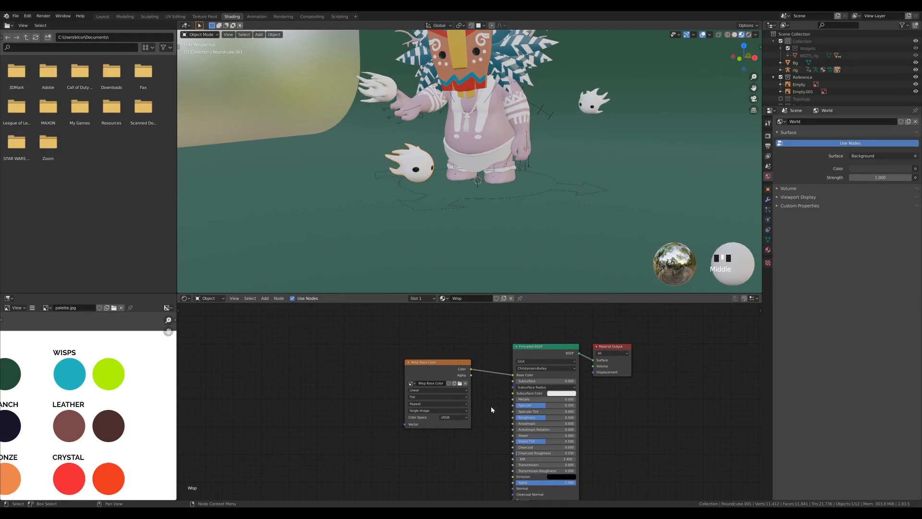
pyautogui.doubleClick(436, 366)
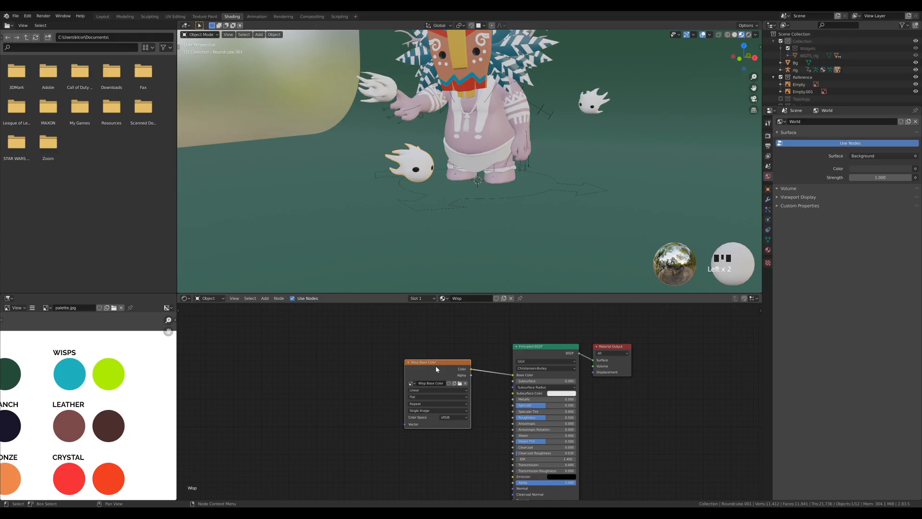
pyautogui.click(546, 347)
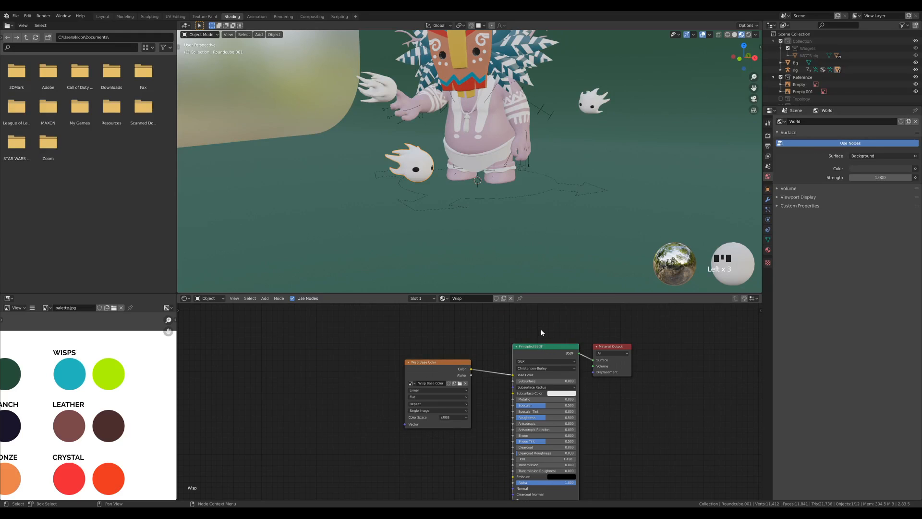
pyautogui.hotkey('ctrl', 'x')
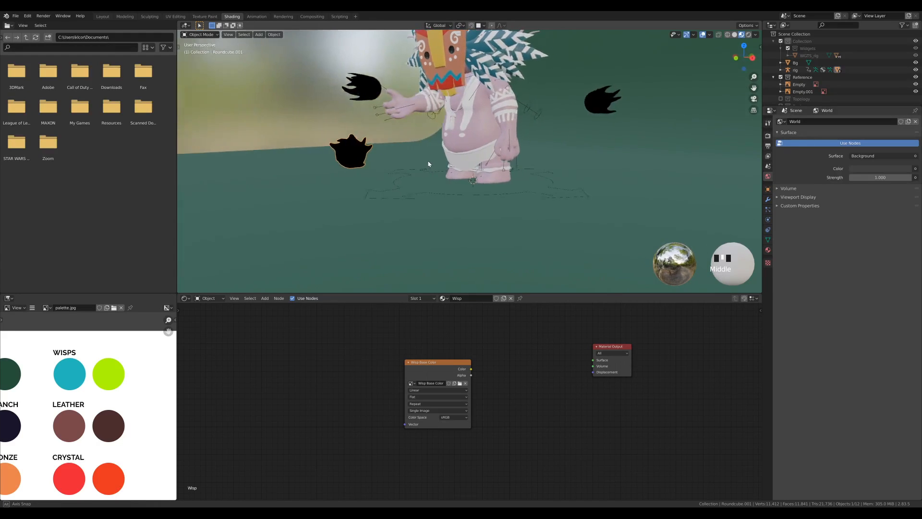
# Move the Wisp Base Color texture node farther from Material Output and add a MixRGB node between them.
pyautogui.scroll(2, 399, 179)
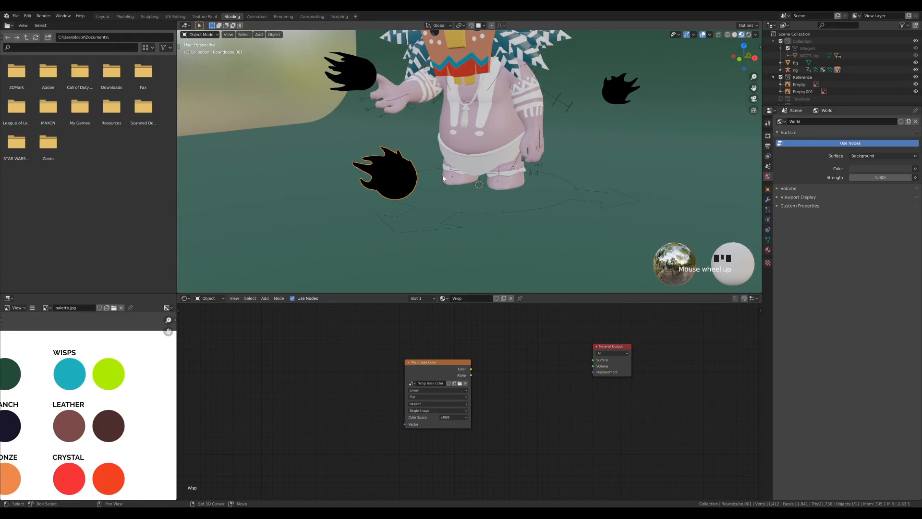
pyautogui.scroll(3, 399, 178)
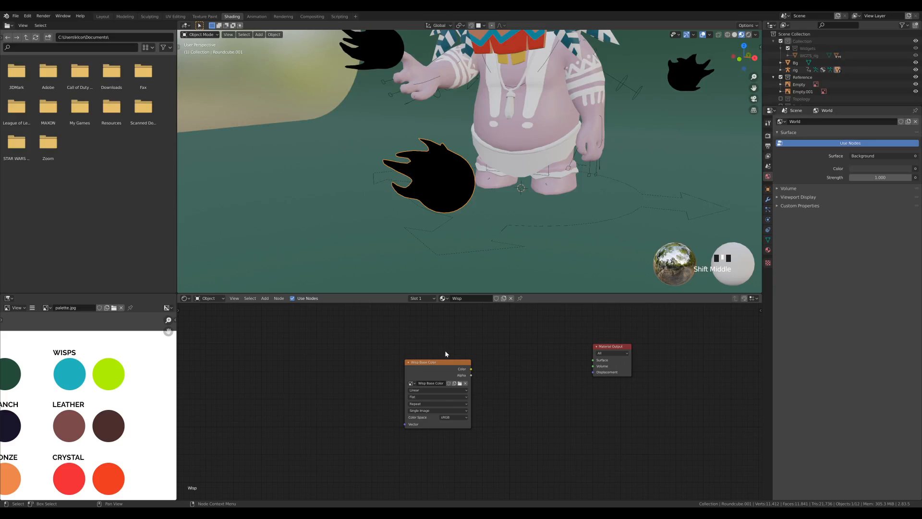
pyautogui.click(435, 364)
pyautogui.moveTo(435, 364); pyautogui.dragTo(342, 388)
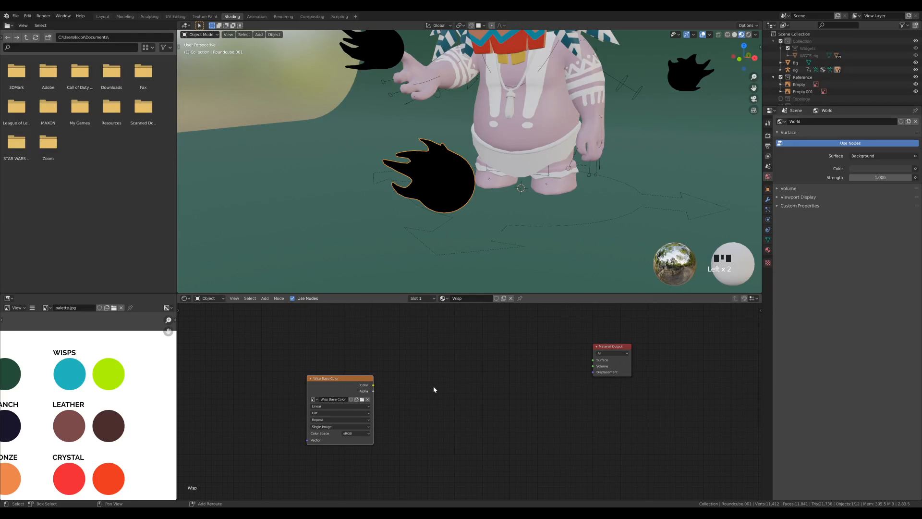
pyautogui.hotkey('shift', 'a')
pyautogui.moveTo(427, 428)
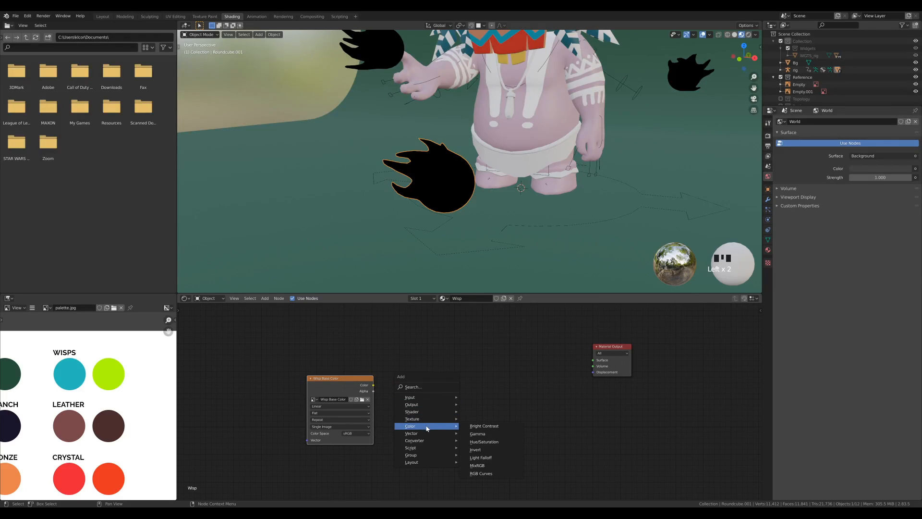
pyautogui.click(478, 466)
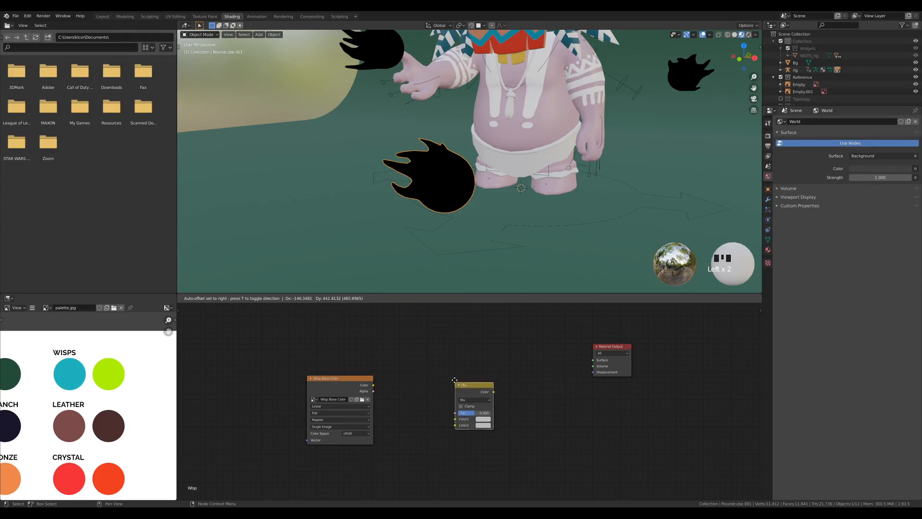
pyautogui.click(439, 365)
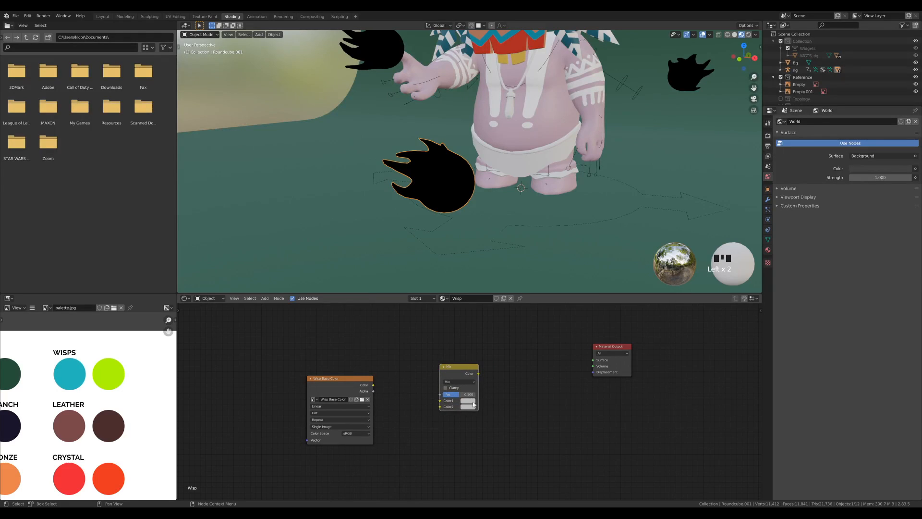
# Set the Mix node's Color1 to white and sample its Color2 from the teal Wisps swatch in the palette.
pyautogui.click(472, 403)
pyautogui.moveTo(508, 333); pyautogui.dragTo(508, 321)
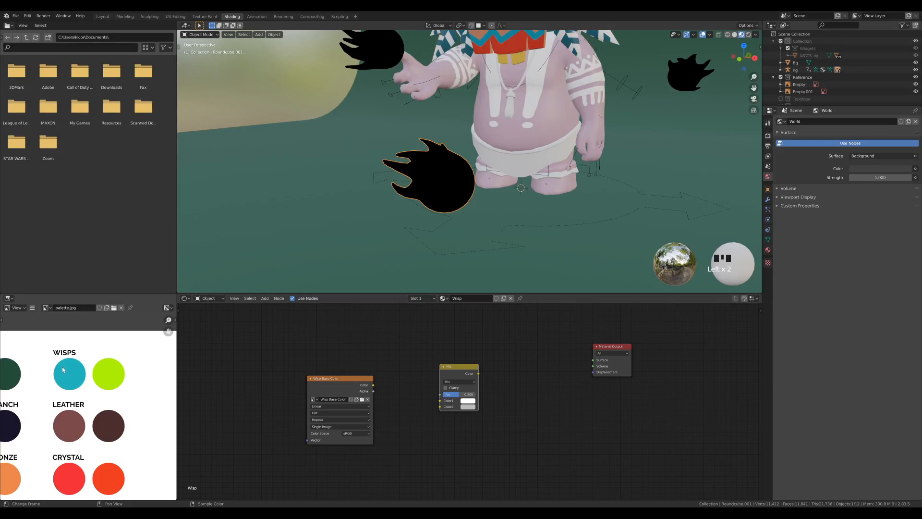
pyautogui.click(470, 407)
pyautogui.click(506, 381)
pyautogui.click(69, 370)
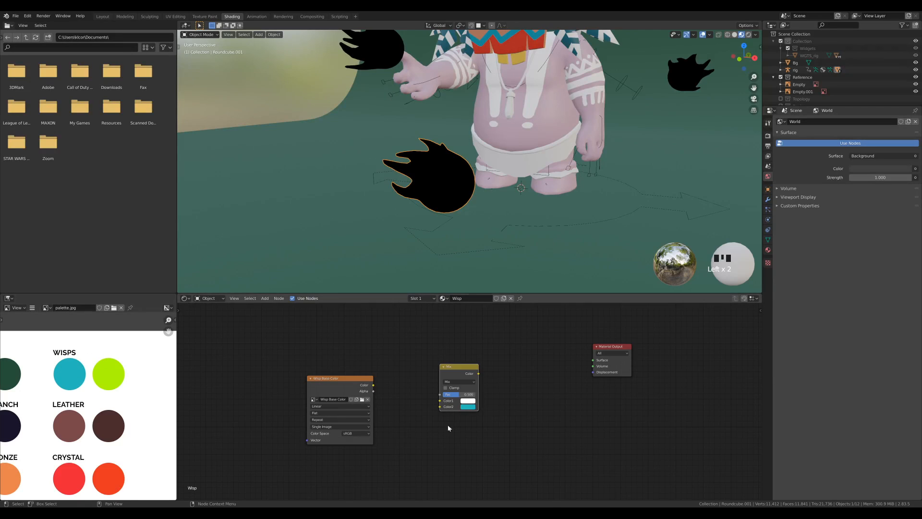
# Connect the Wisp Base Color texture's Color output to the Mix node's Fac and preview the Mix result on the wisp.
pyautogui.moveTo(373, 384); pyautogui.dragTo(441, 397)
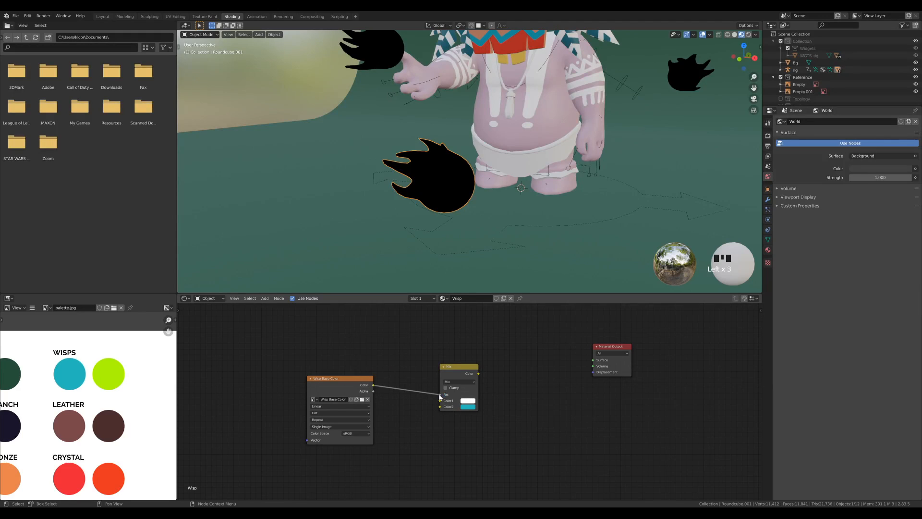
pyautogui.click(427, 330)
pyautogui.keyDown('ctrl'); pyautogui.keyDown('shift'); pyautogui.click(460, 372); pyautogui.keyUp('shift'); pyautogui.keyUp('ctrl')
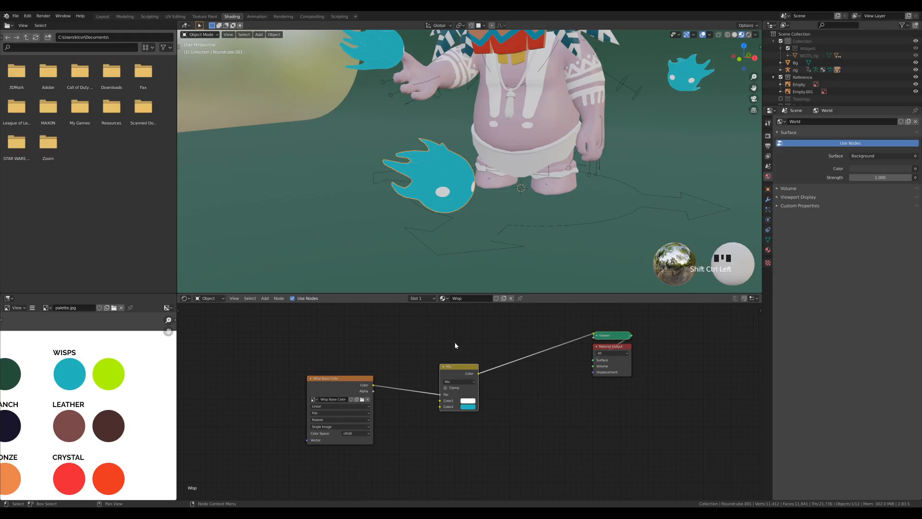
pyautogui.moveTo(459, 371); pyautogui.dragTo(457, 373)
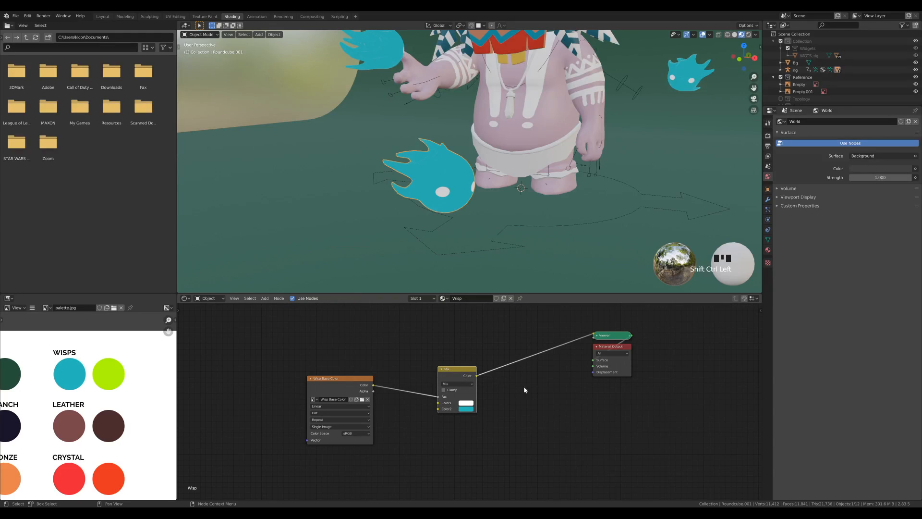
# Add an Emission shader beside the Mix node and connect the Mix color output to the Emission color.
pyautogui.hotkey('shift', 'a')
pyautogui.moveTo(519, 388)
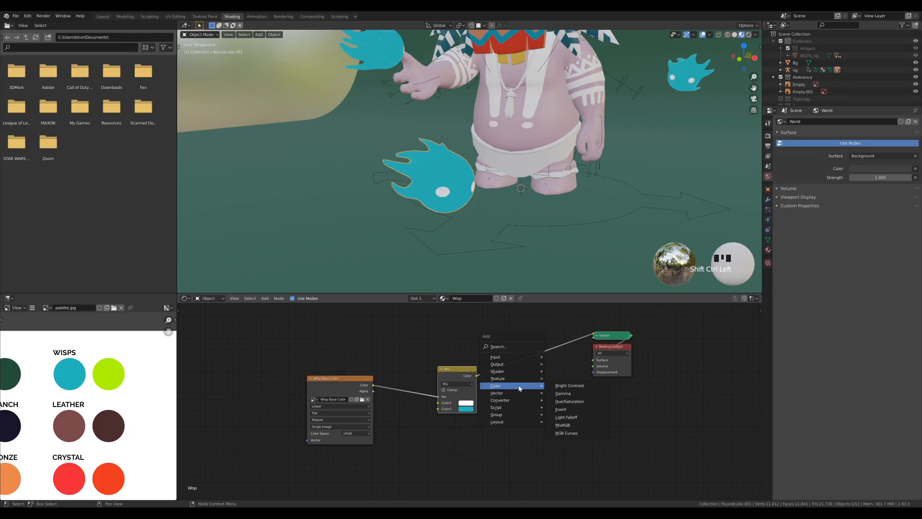
pyautogui.moveTo(513, 372)
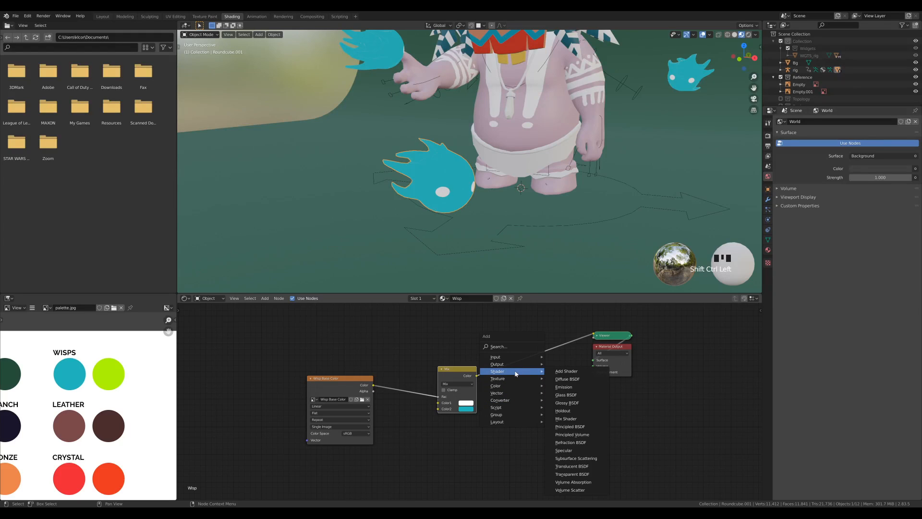
pyautogui.click(576, 387)
pyautogui.click(538, 384)
pyautogui.moveTo(477, 375); pyautogui.dragTo(521, 390)
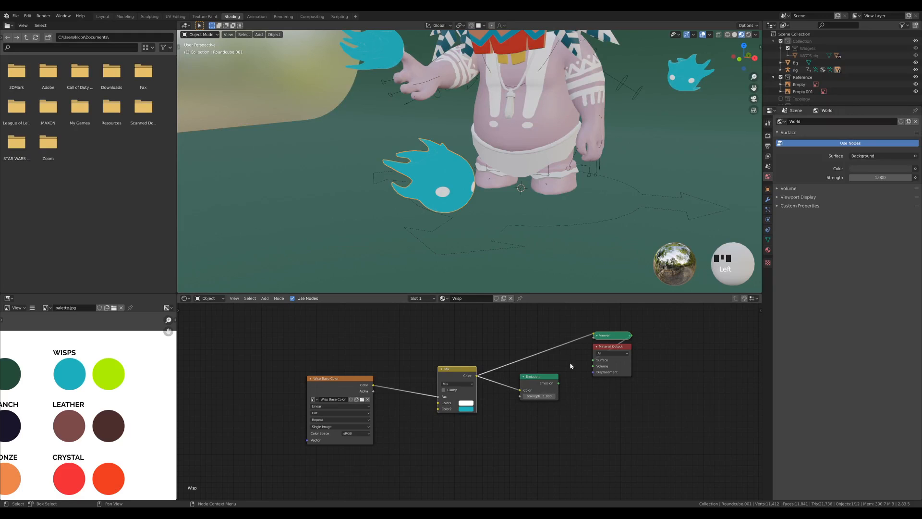
# Set the Emission strength to 2.000 and connect the Emission shader to the Material Output surface.
pyautogui.click(545, 396)
pyautogui.write('2')
pyautogui.press('Return')
pyautogui.keyDown('ctrl'); pyautogui.keyDown('shift'); pyautogui.click(544, 378); pyautogui.keyUp('shift'); pyautogui.keyUp('ctrl')
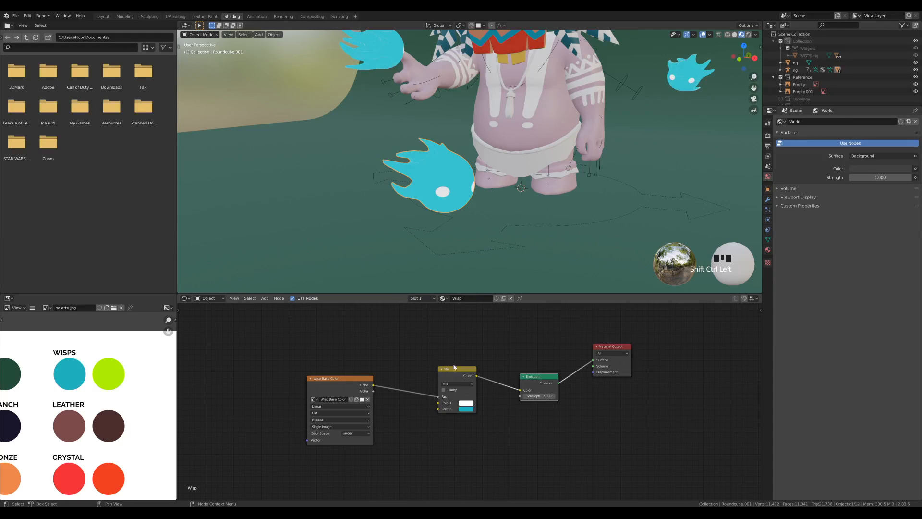
# Shift the Mix and texture nodes closer to the Emission node, add a Fresnel node above them, and preview it on the wisp.
pyautogui.moveTo(453, 368); pyautogui.dragTo(469, 379)
pyautogui.moveTo(355, 380); pyautogui.dragTo(401, 392)
pyautogui.hotkey('shift', 'a')
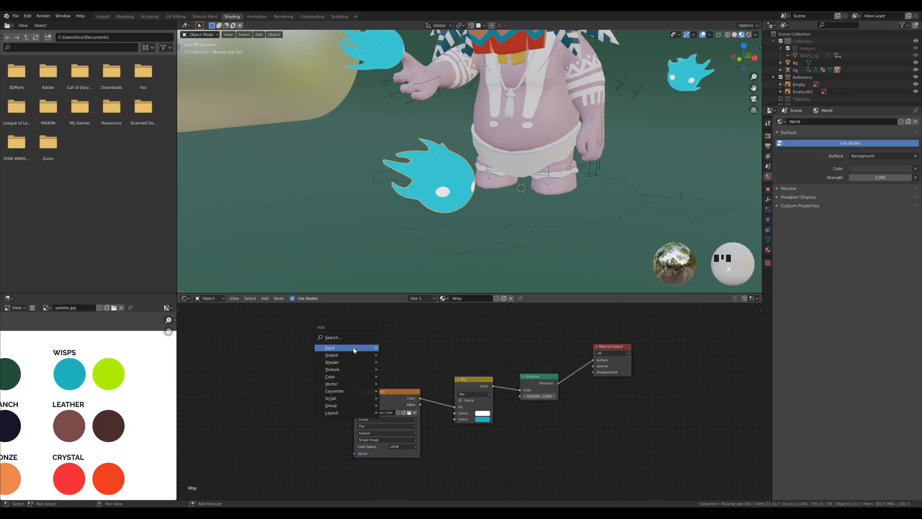
pyautogui.moveTo(350, 349)
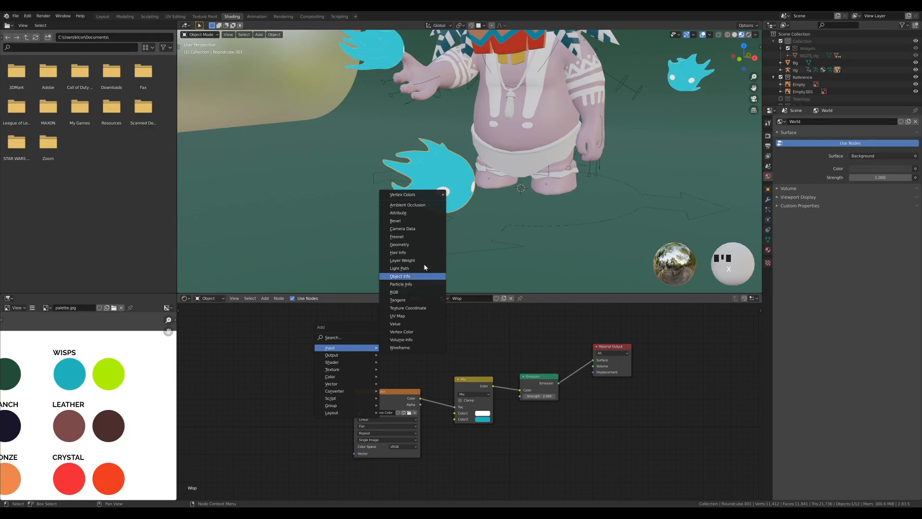
pyautogui.click(414, 242)
pyautogui.click(336, 336)
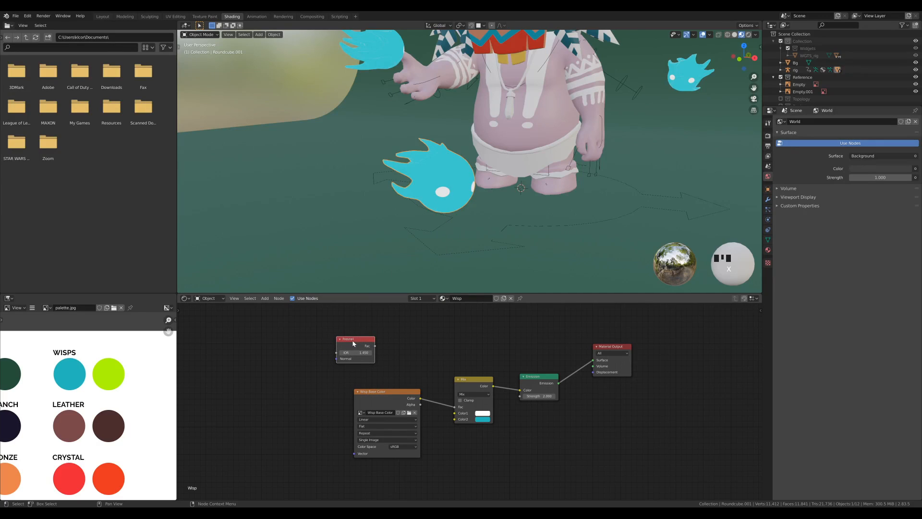
pyautogui.keyDown('ctrl'); pyautogui.keyDown('shift'); pyautogui.click(353, 344); pyautogui.keyUp('shift'); pyautogui.keyUp('ctrl')
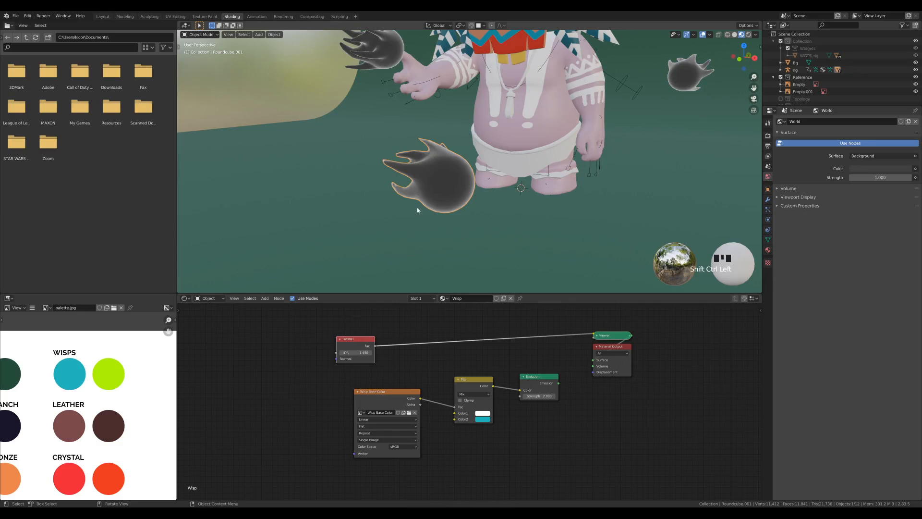
pyautogui.moveTo(459, 167); pyautogui.dragTo(455, 191, button='middle')
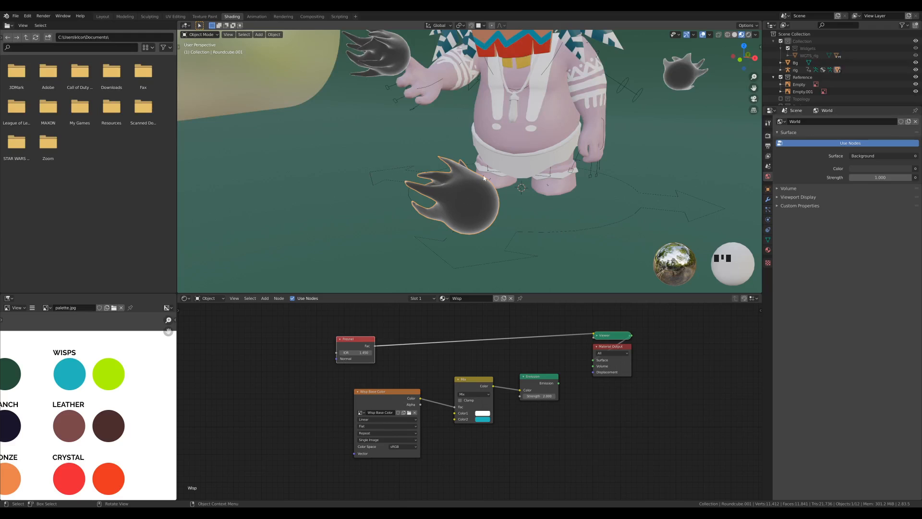
pyautogui.moveTo(555, 192); pyautogui.dragTo(411, 190, button='middle')
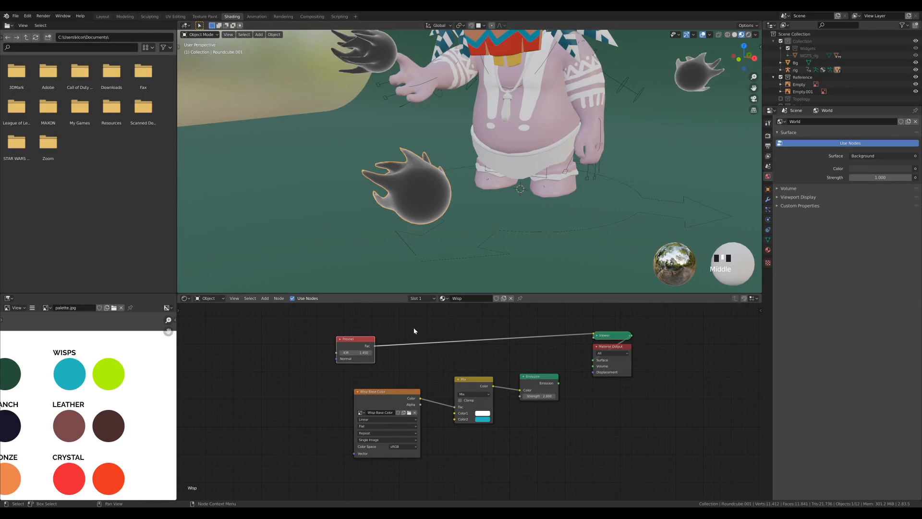
# Insert a ColorRamp node on the link between the Fresnel node and the Viewer.
pyautogui.moveTo(363, 344); pyautogui.dragTo(352, 345)
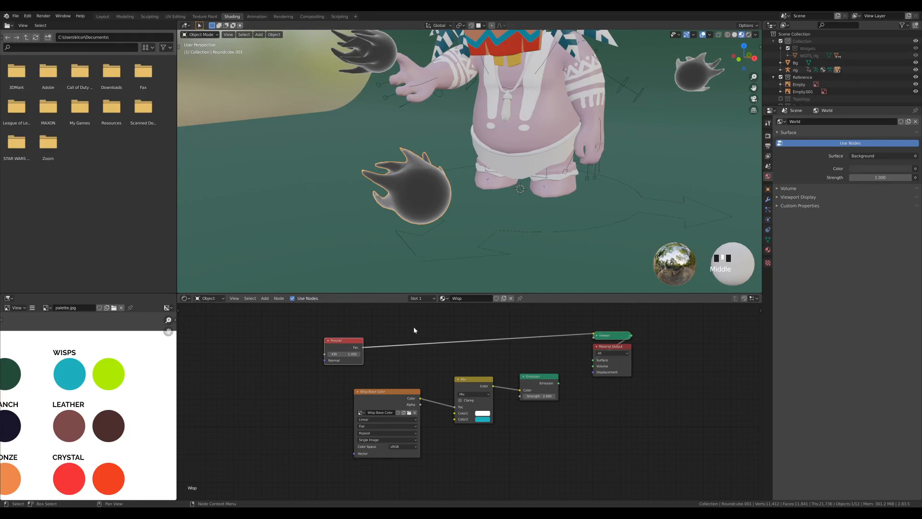
pyautogui.hotkey('shift', 'a')
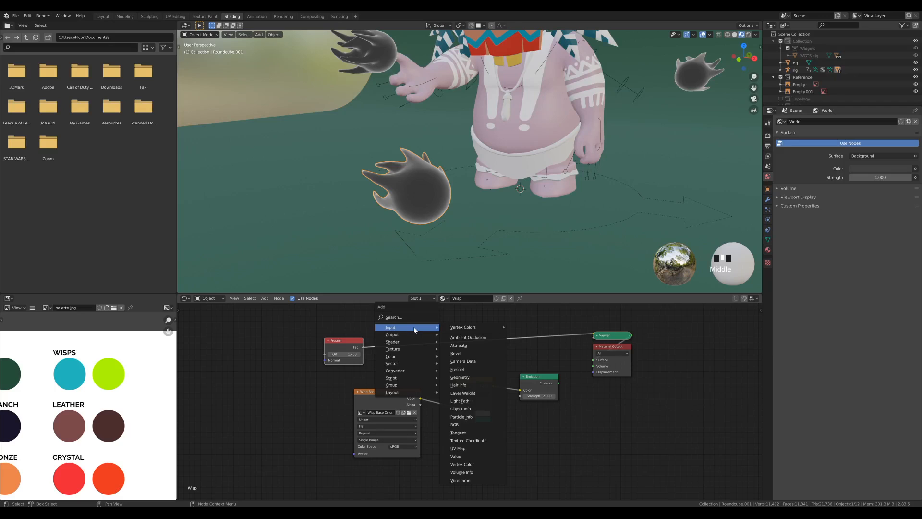
pyautogui.moveTo(417, 370)
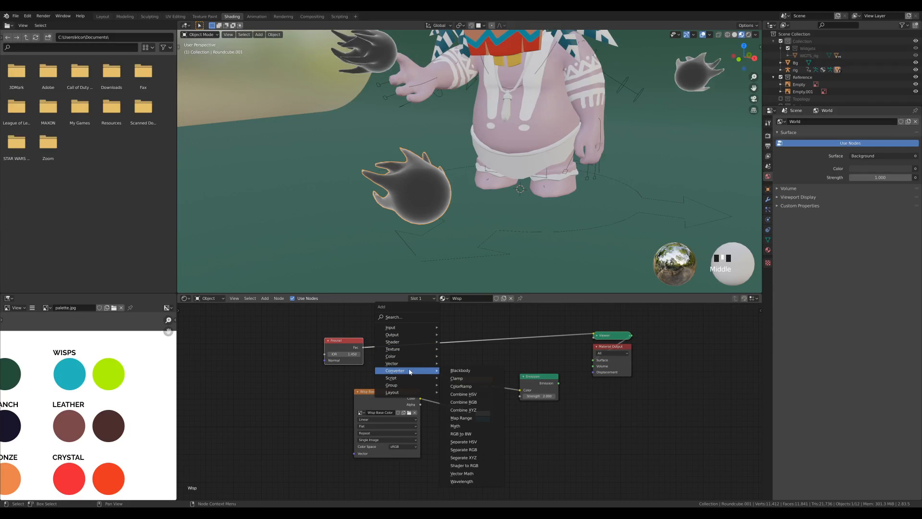
pyautogui.click(461, 386)
pyautogui.click(410, 314)
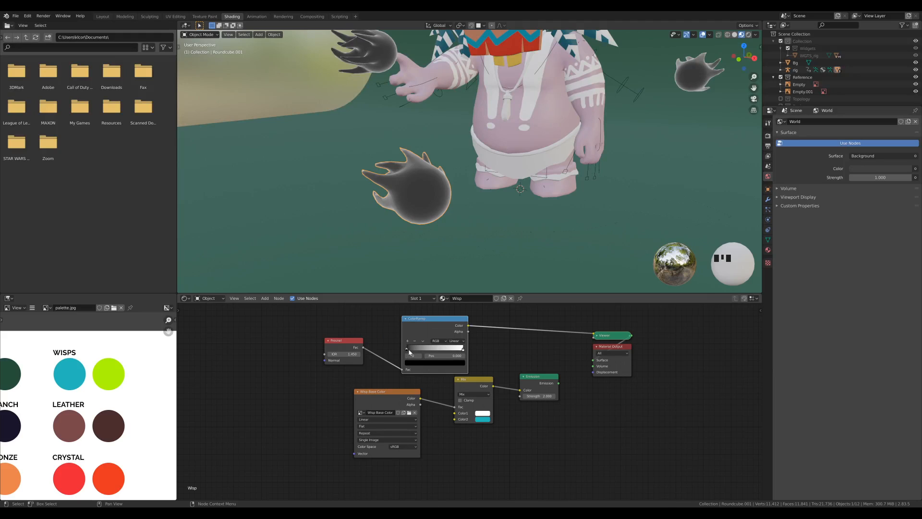
# Tighten the ColorRamp's gradient by moving the black stop slightly inward and the white stop to position 0.312.
pyautogui.moveTo(407, 349)
pyautogui.mouseDown()
pyautogui.moveTo(461, 349)
pyautogui.moveTo(423, 349)
pyautogui.mouseUp()
pyautogui.moveTo(523, 159); pyautogui.dragTo(544, 163, button='middle')
pyautogui.scroll(2, 544, 163)
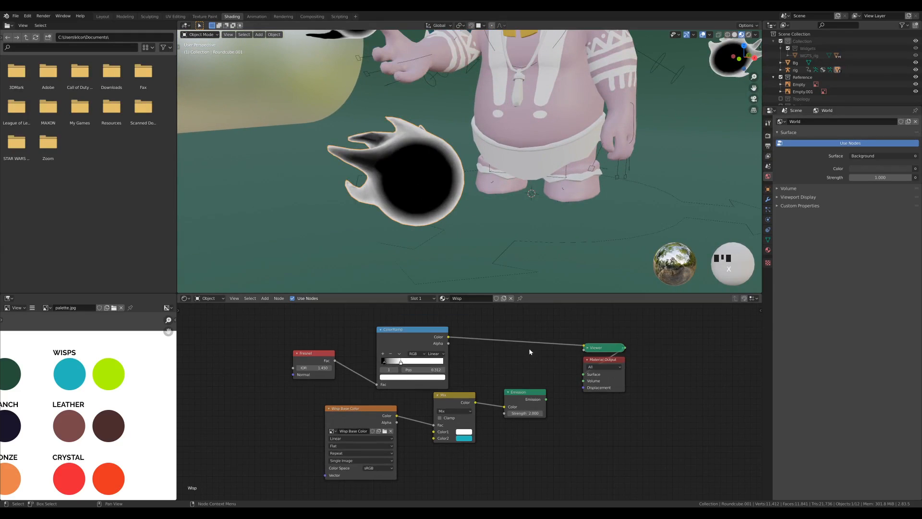
# Add a second Emission shader above the first one and set its color to the lime green wisp swatch from the palette.
pyautogui.hotkey('shift', 'a')
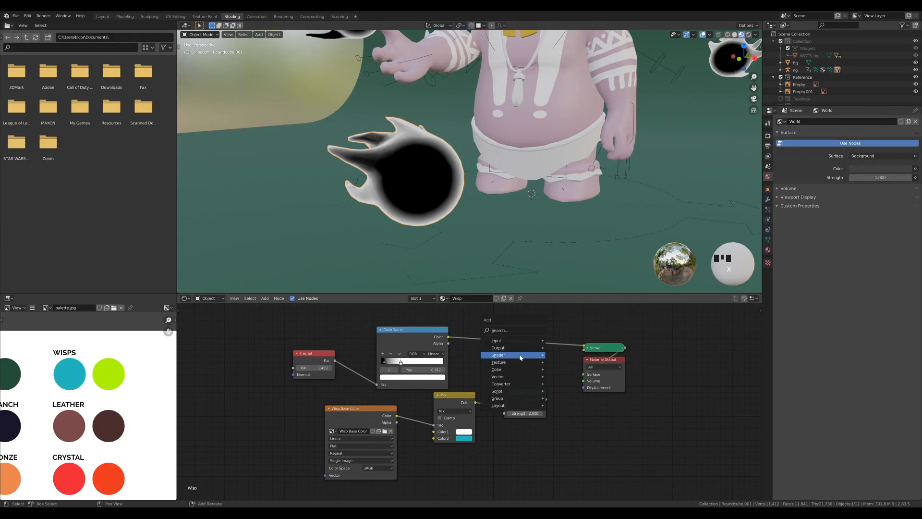
pyautogui.moveTo(521, 357)
pyautogui.click(565, 370)
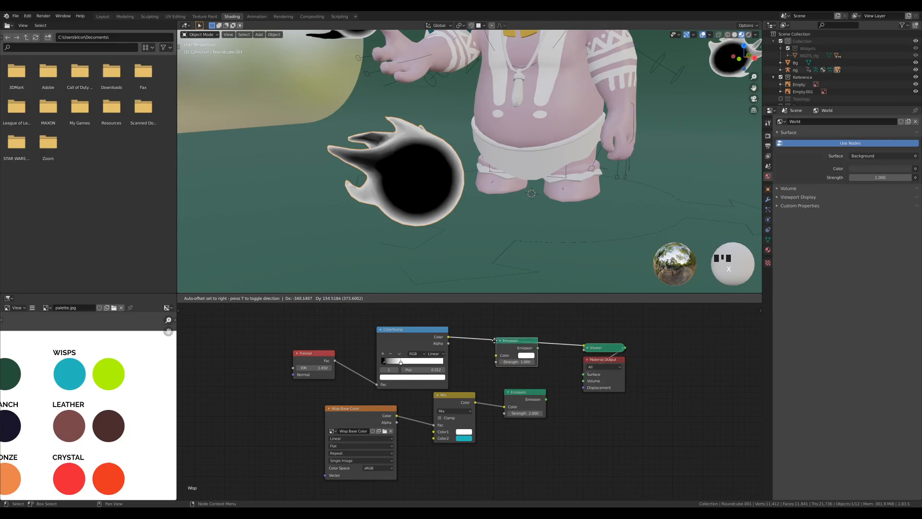
pyautogui.click(482, 349)
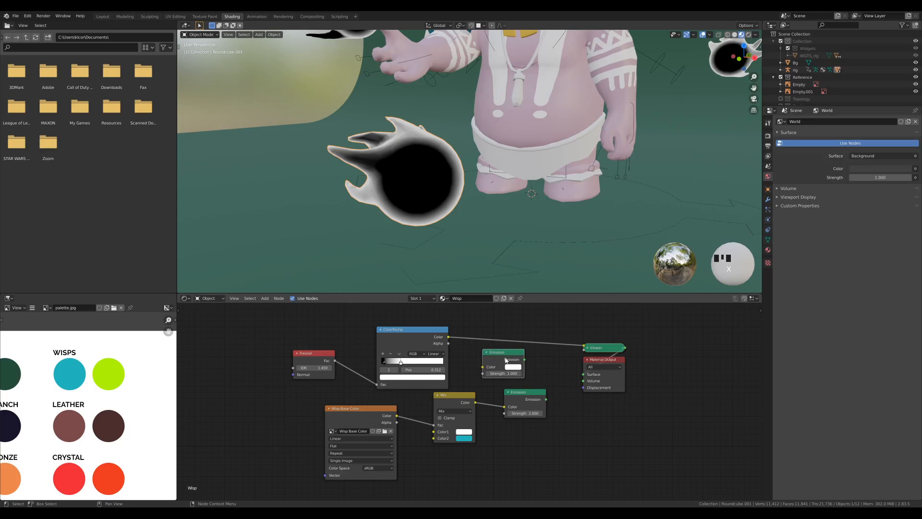
pyautogui.click(514, 367)
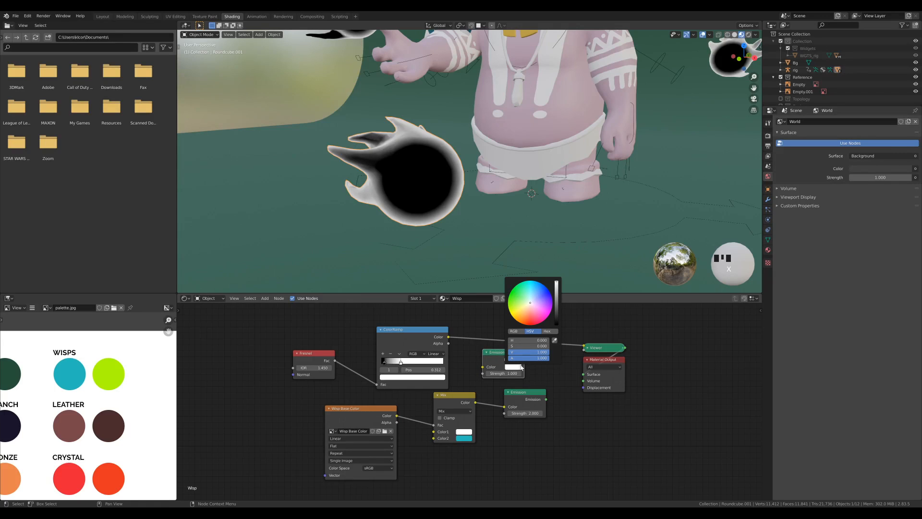
pyautogui.click(555, 342)
pyautogui.click(112, 371)
pyautogui.moveTo(500, 353); pyautogui.dragTo(520, 354)
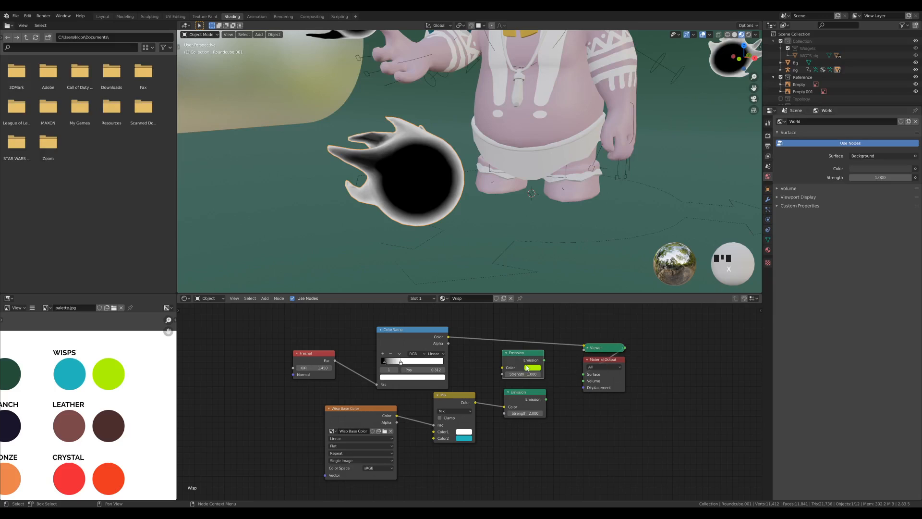
# Make room before the Material Output and add a Mix Shader combining both Emission shaders, with the ColorRamp color driving its Fac.
pyautogui.moveTo(607, 361); pyautogui.dragTo(689, 358)
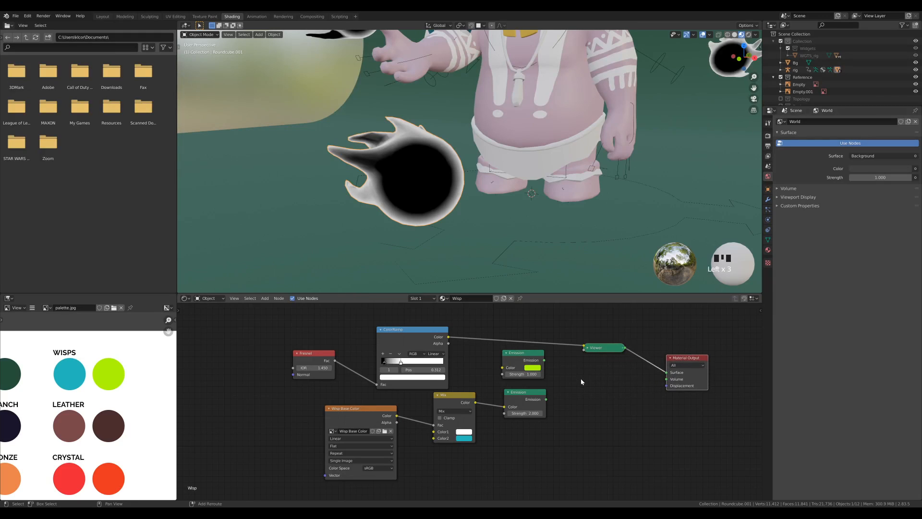
pyautogui.hotkey('shift', 'a')
pyautogui.moveTo(580, 379)
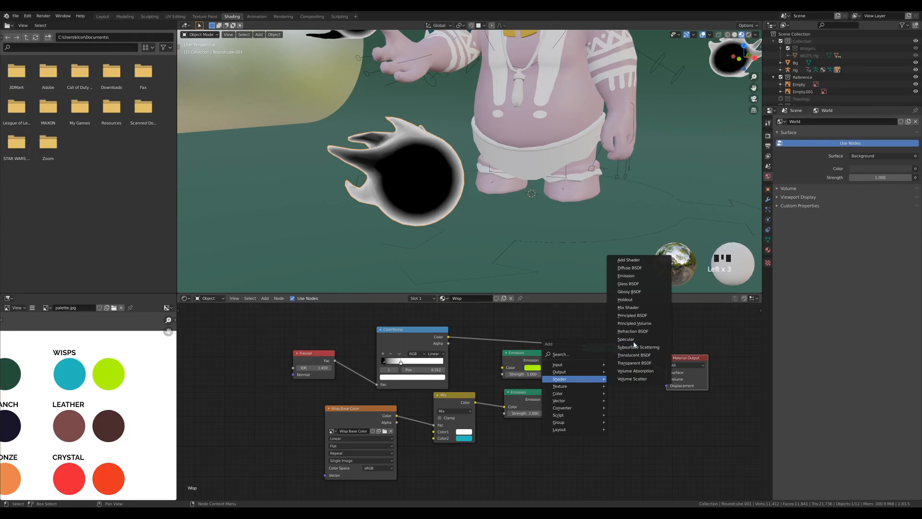
pyautogui.click(633, 307)
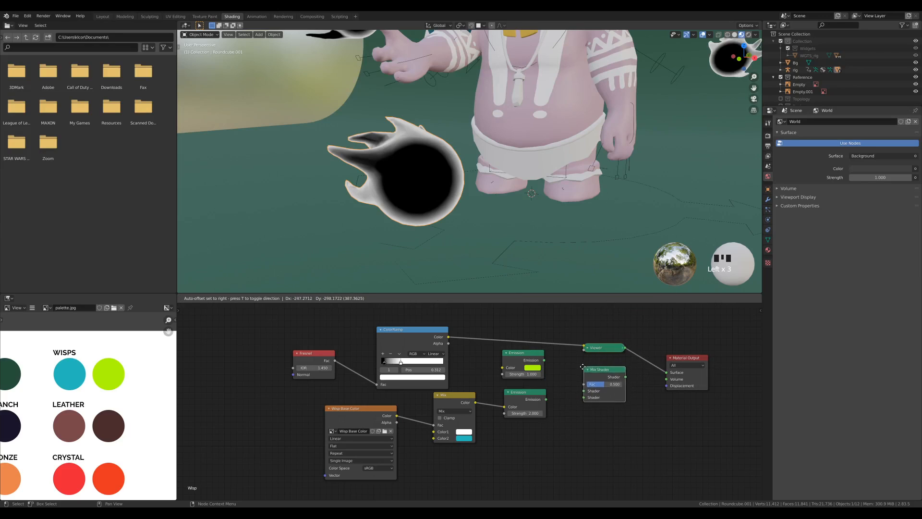
pyautogui.moveTo(544, 359); pyautogui.dragTo(575, 396)
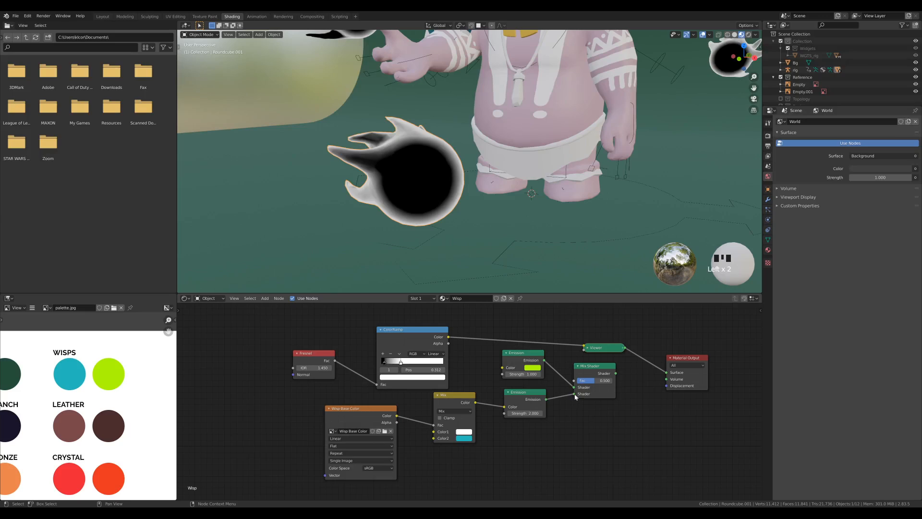
pyautogui.moveTo(448, 338); pyautogui.dragTo(577, 382)
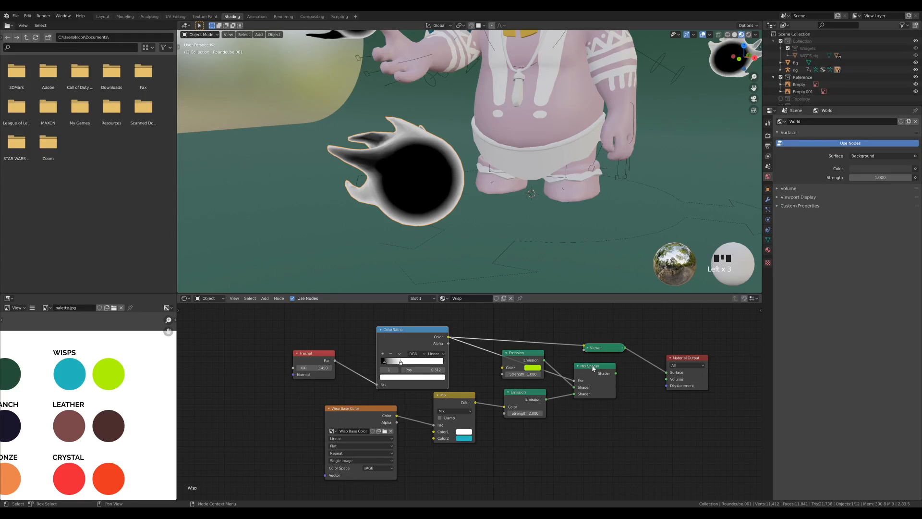
# Connect the Mix Shader to the Material Output and swap its two shader inputs so the green emission colors the wisp's rim.
pyautogui.keyDown('ctrl'); pyautogui.keyDown('shift'); pyautogui.click(594, 367); pyautogui.keyUp('shift'); pyautogui.keyUp('ctrl')
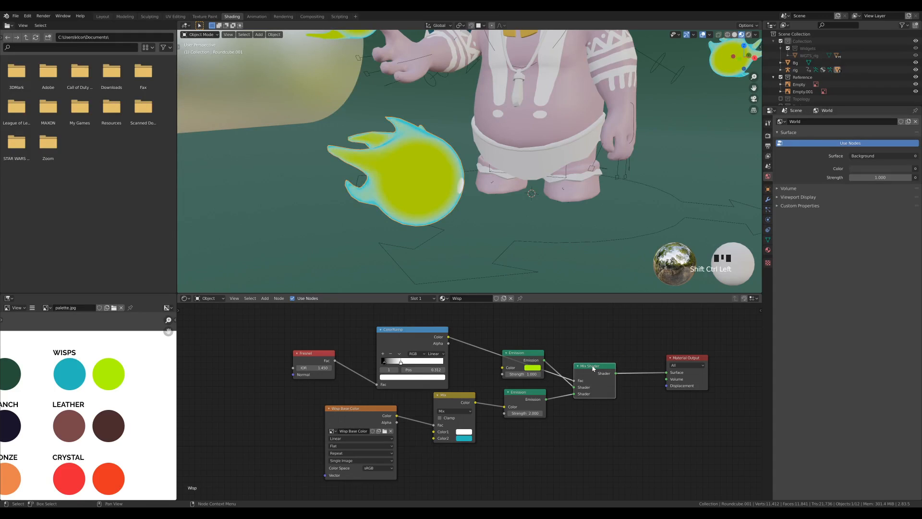
pyautogui.moveTo(574, 393); pyautogui.dragTo(574, 386)
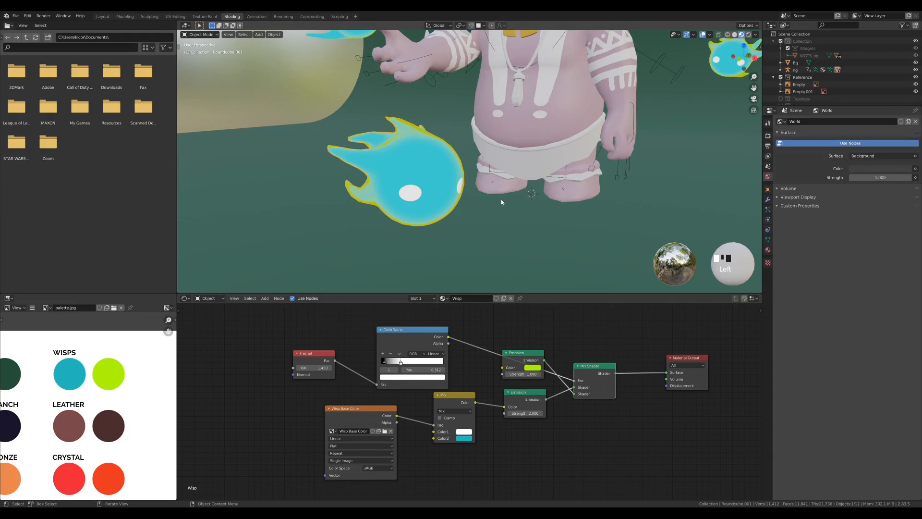
pyautogui.scroll(-2, 502, 202)
pyautogui.scroll(4, 448, 154)
# Move the green Emission node higher up and set its Strength to 50.
pyautogui.moveTo(531, 350); pyautogui.dragTo(539, 318)
pyautogui.click(535, 345)
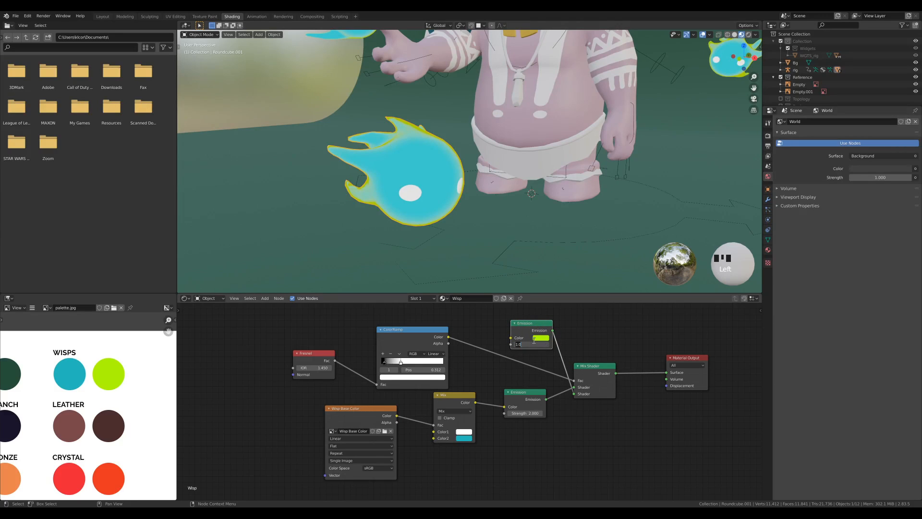
pyautogui.write('50')
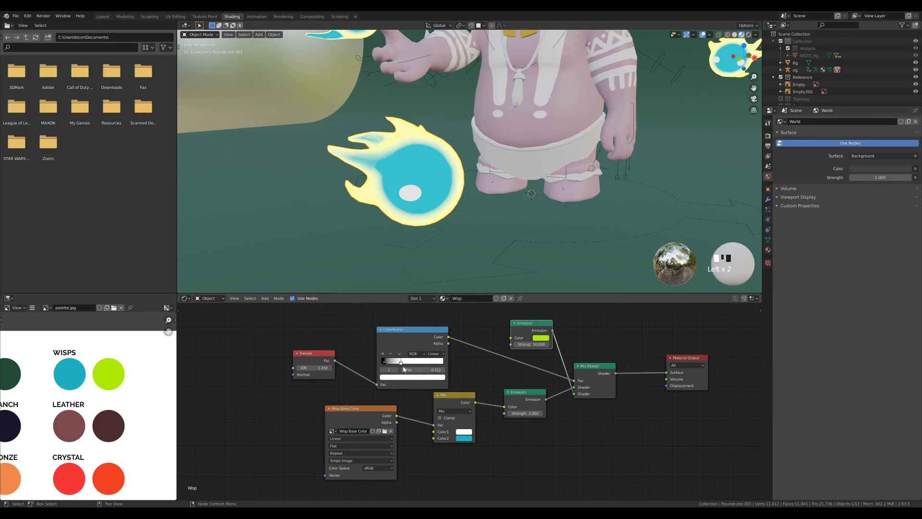
# Thin the wisps' glowing rim by moving the ColorRamp's black stop slightly inward and its white stop to about the middle.
pyautogui.moveTo(403, 363)
pyautogui.mouseDown()
pyautogui.moveTo(423, 368)
pyautogui.moveTo(389, 366)
pyautogui.mouseUp()
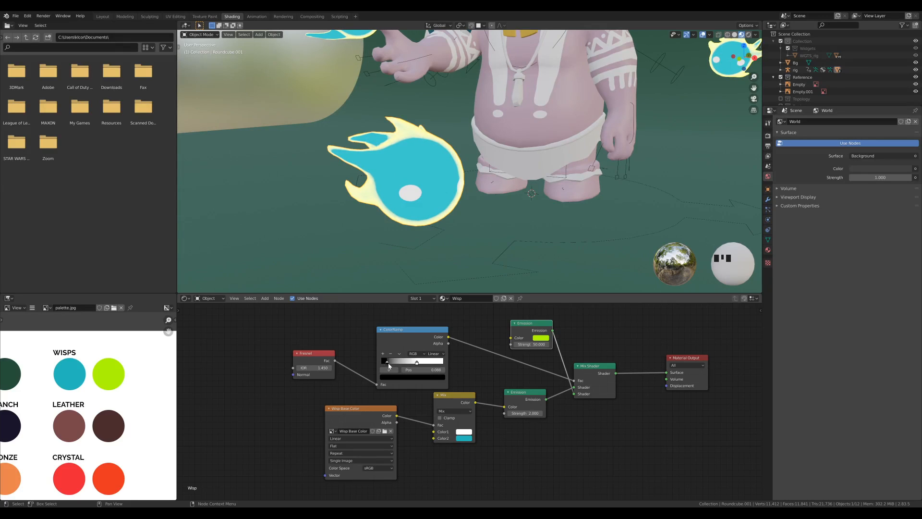
pyautogui.scroll(-3, 480, 182)
pyautogui.moveTo(509, 187)
pyautogui.mouseDown(button='middle')
pyautogui.moveTo(563, 181)
pyautogui.moveTo(497, 197)
pyautogui.mouseUp(button='middle')
pyautogui.scroll(3, 494, 201)
pyautogui.scroll(1, 494, 198)
pyautogui.scroll(-1, 485, 198)
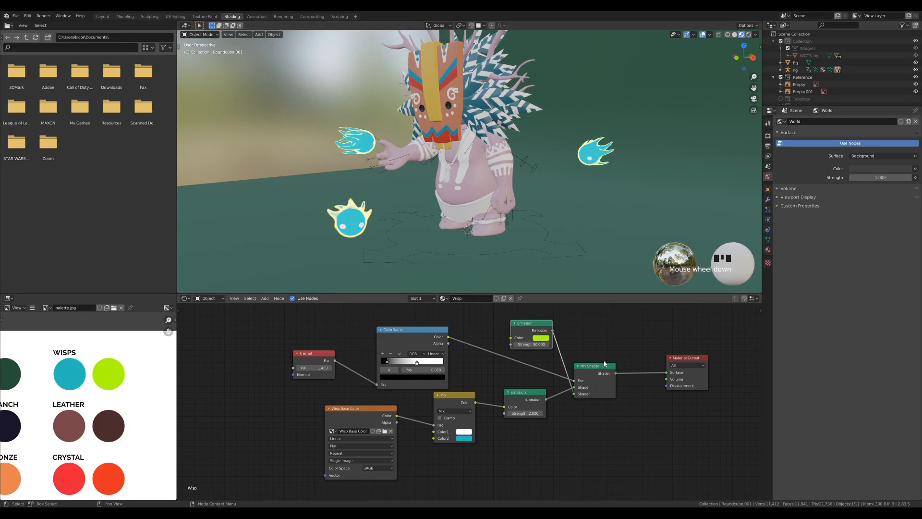
# Tidy the Wisp node layout by spacing out the Mix Shader, Mix, base color texture and Fresnel nodes.
pyautogui.moveTo(516, 218)
pyautogui.mouseDown(button='middle')
pyautogui.moveTo(496, 217)
pyautogui.moveTo(505, 216)
pyautogui.mouseUp(button='middle')
pyautogui.moveTo(591, 367); pyautogui.dragTo(605, 362)
pyautogui.moveTo(451, 415); pyautogui.dragTo(461, 419)
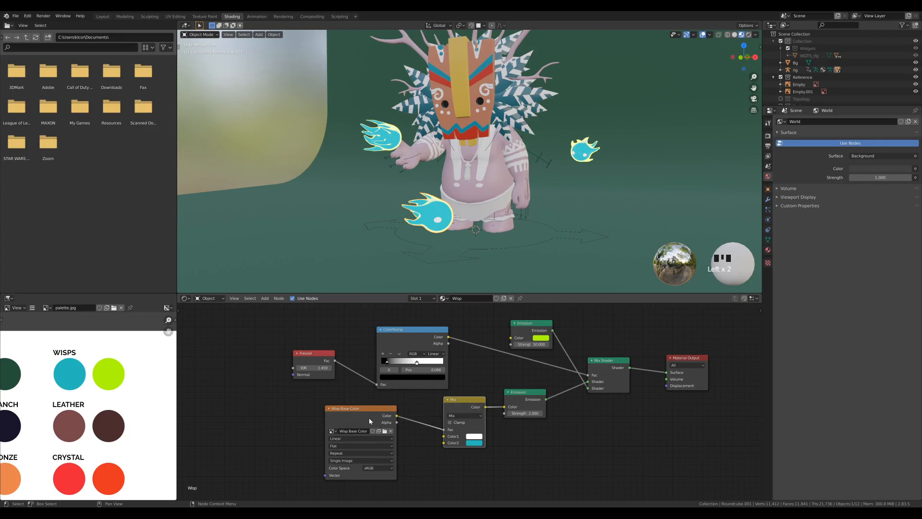
pyautogui.moveTo(369, 421); pyautogui.dragTo(372, 424)
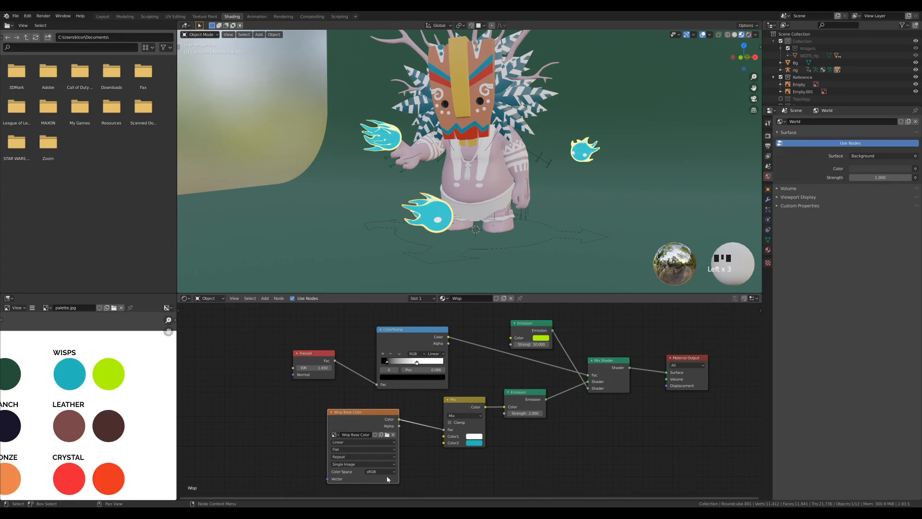
pyautogui.moveTo(319, 354); pyautogui.dragTo(314, 349)
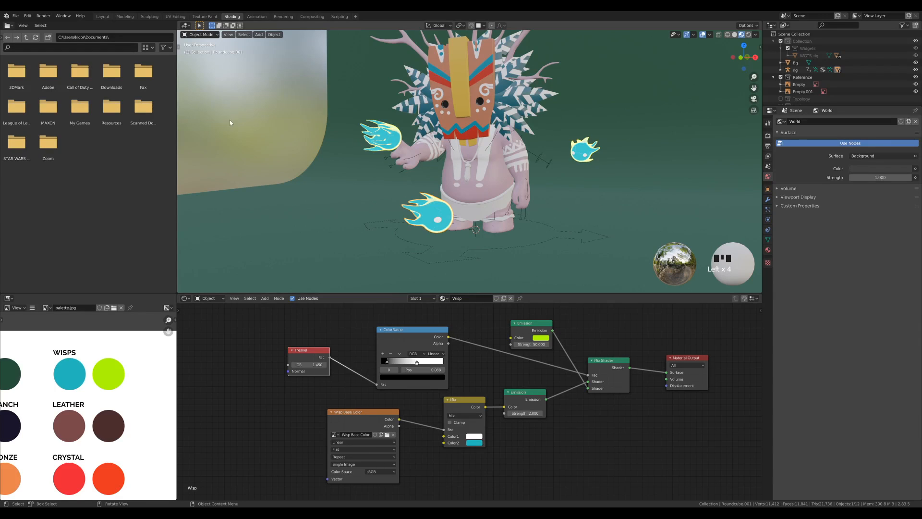
# Switch to the Layout workspace and rename the loincloth's material to Leather.
pyautogui.click(103, 17)
pyautogui.moveTo(350, 304); pyautogui.dragTo(455, 258, button='middle')
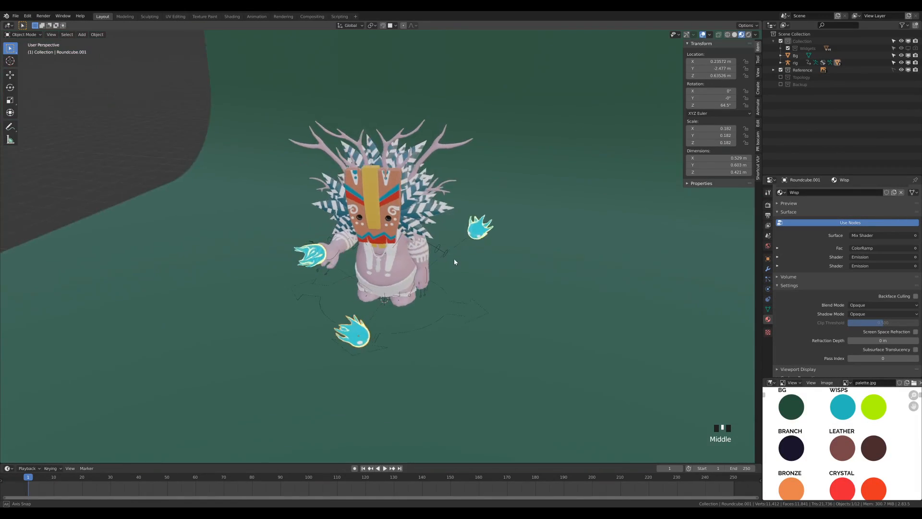
pyautogui.scroll(3, 459, 260)
pyautogui.scroll(-1, 461, 260)
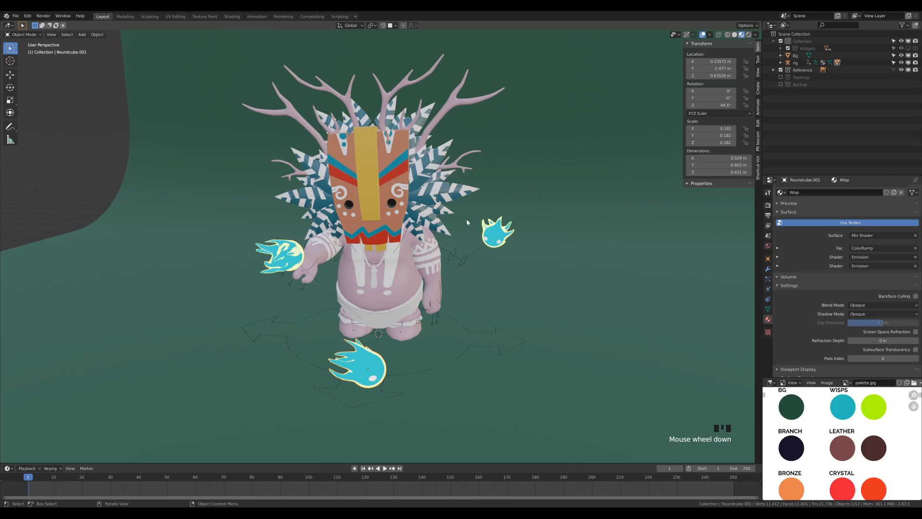
pyautogui.moveTo(465, 221); pyautogui.dragTo(473, 308, button='middle')
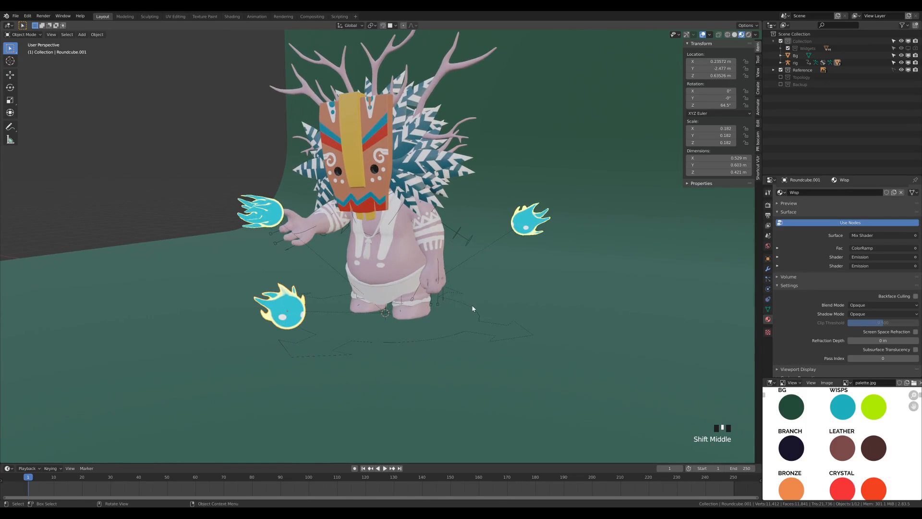
pyautogui.click(400, 292)
pyautogui.click(811, 221)
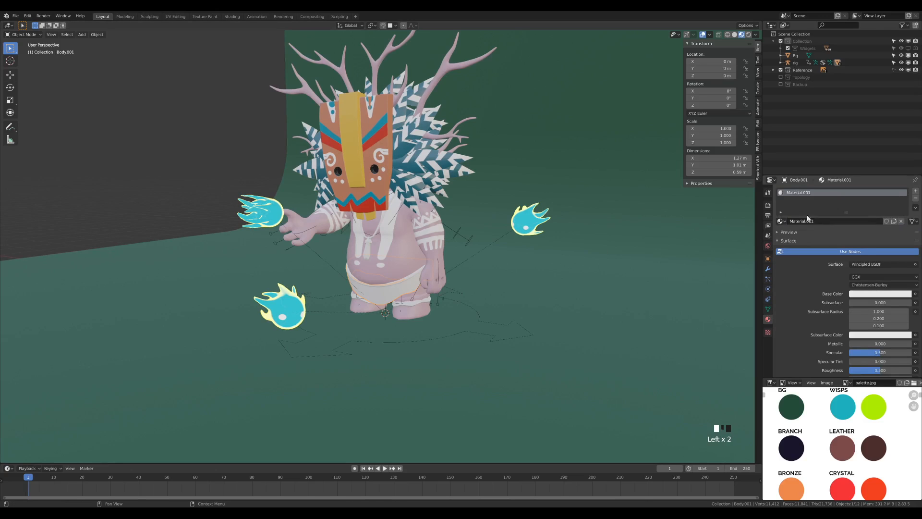
pyautogui.doubleClick(801, 192)
pyautogui.write('Leather')
pyautogui.press('Return')
# Set the Leather material's base color to the lighter leather swatch from the palette and its roughness to 0.7.
pyautogui.click(881, 294)
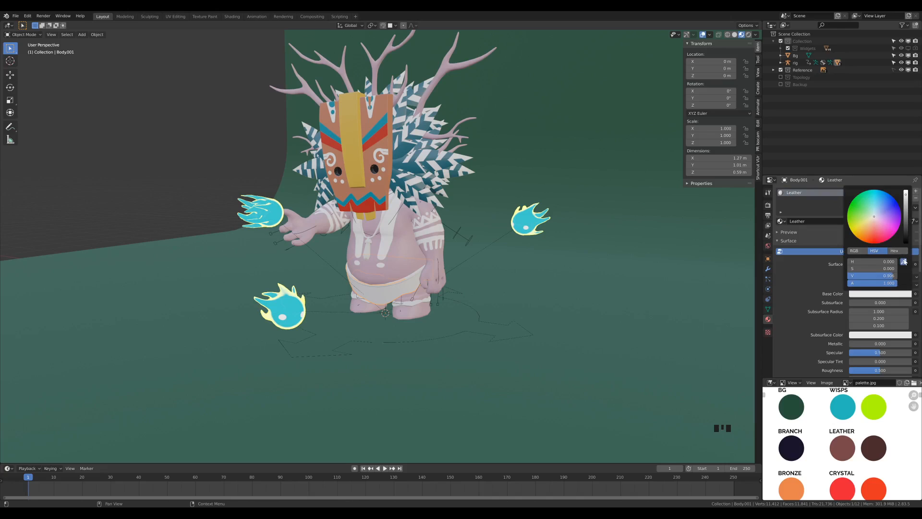
pyautogui.click(902, 260)
pyautogui.click(847, 445)
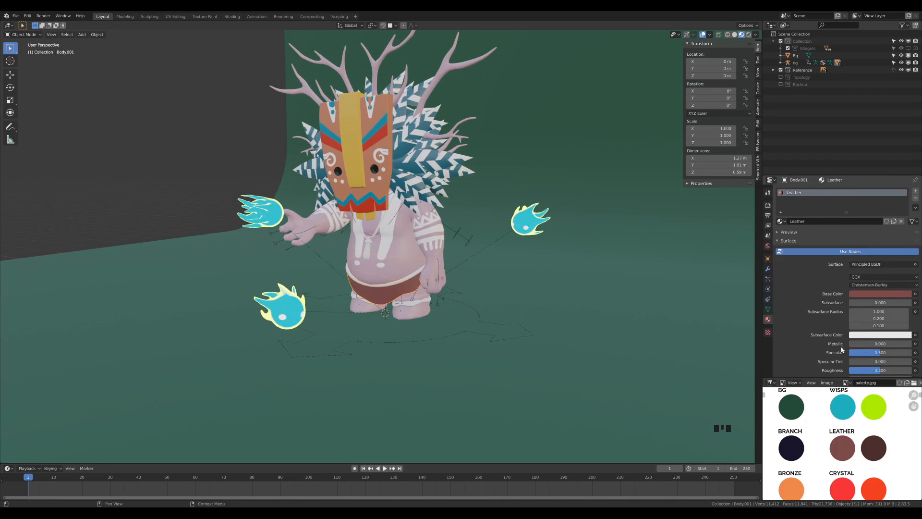
pyautogui.scroll(-1, 811, 310)
pyautogui.click(887, 351)
pyautogui.write('0.7')
pyautogui.press('Return')
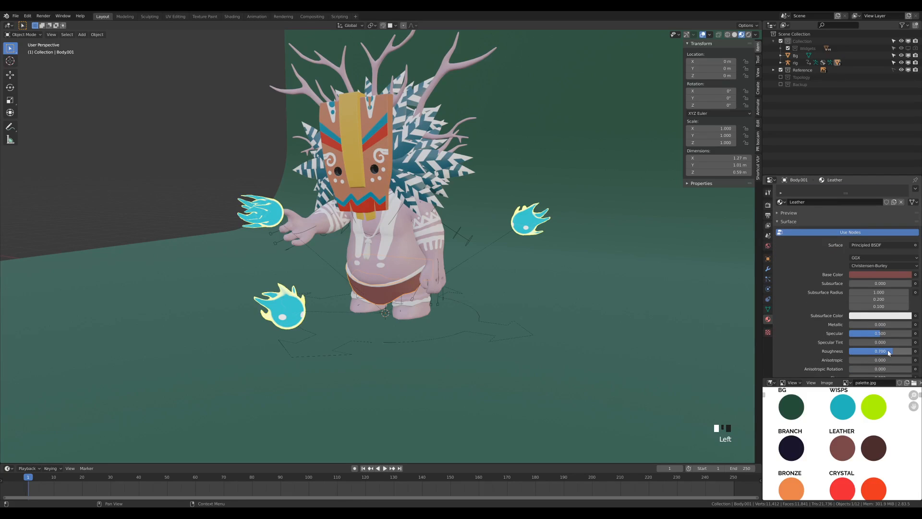
# Open the character's Body mesh in Edit Mode and isolate it in local view with the feet's undersides in sight.
pyautogui.scroll(2, 386, 297)
pyautogui.scroll(1, 441, 303)
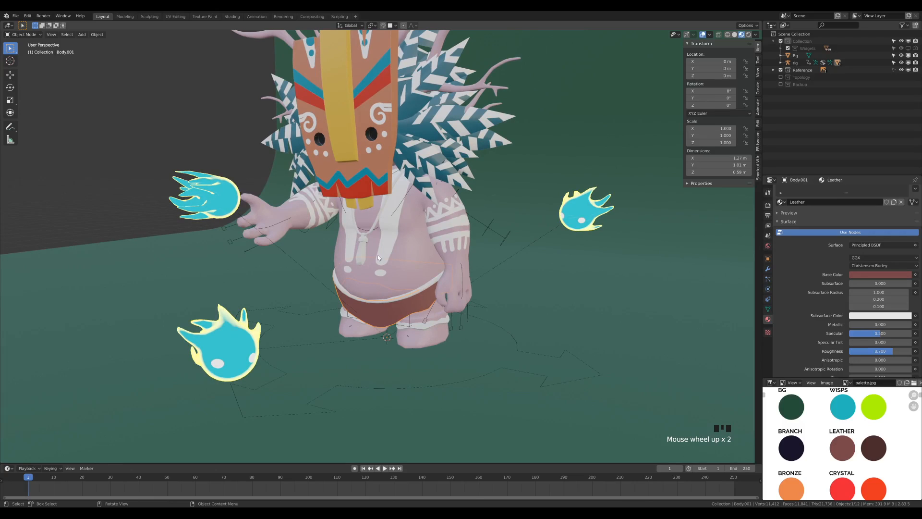
pyautogui.click(432, 342)
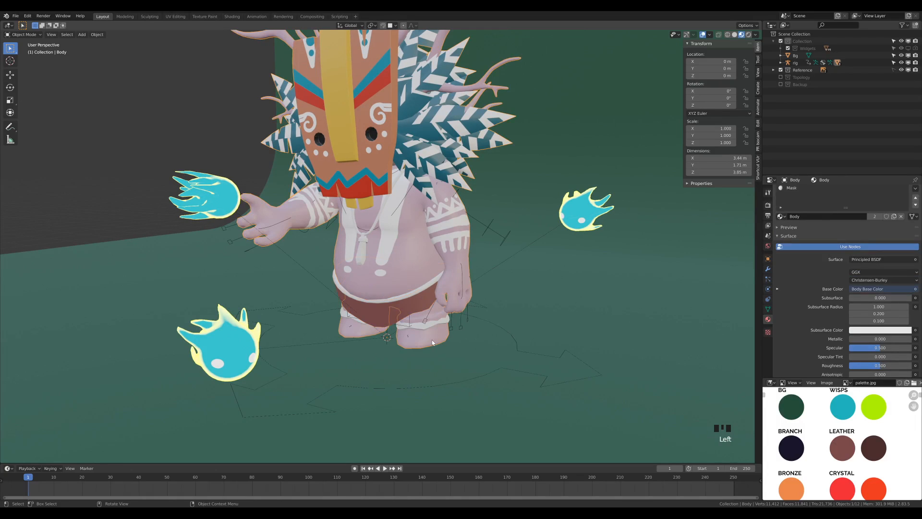
pyautogui.press('Tab')
pyautogui.moveTo(493, 329); pyautogui.dragTo(480, 319, button='middle')
pyautogui.keyDown('shift'); pyautogui.moveTo(479, 319); pyautogui.dragTo(475, 265, button='middle'); pyautogui.keyUp('shift')
pyautogui.press('KP_Divide')
pyautogui.press('KP_Divide')
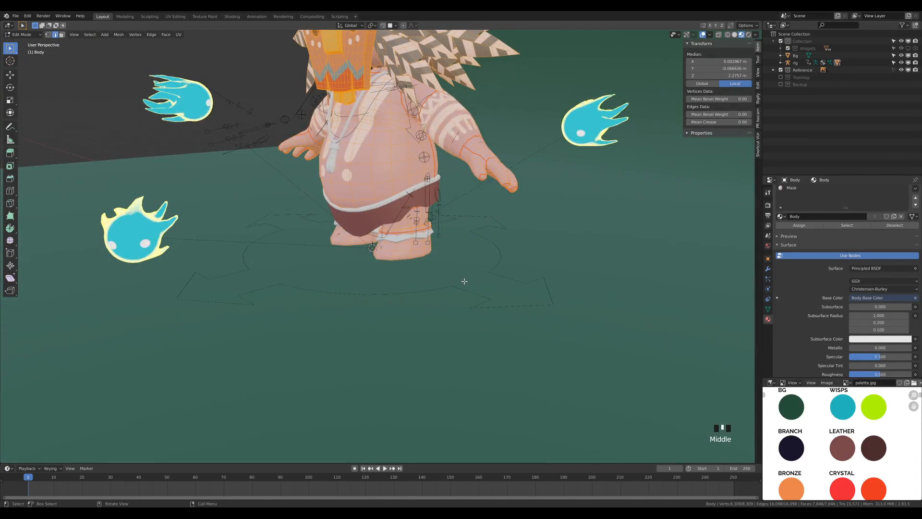
pyautogui.press('KP_Divide')
pyautogui.moveTo(464, 281); pyautogui.dragTo(461, 312, button='middle')
pyautogui.scroll(2, 461, 312)
pyautogui.scroll(2, 461, 312)
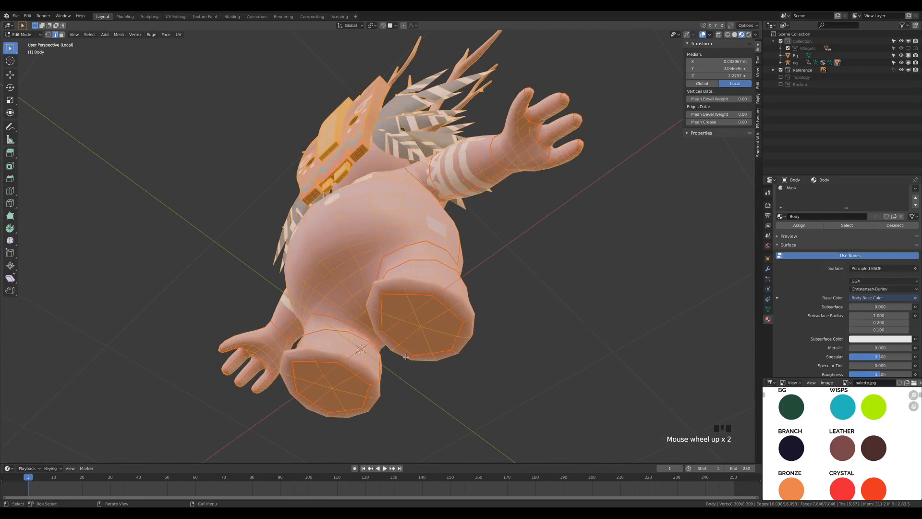
# Select the sole faces of one foot and grow the selection over the whole foot up to the ankle band.
pyautogui.click(431, 335)
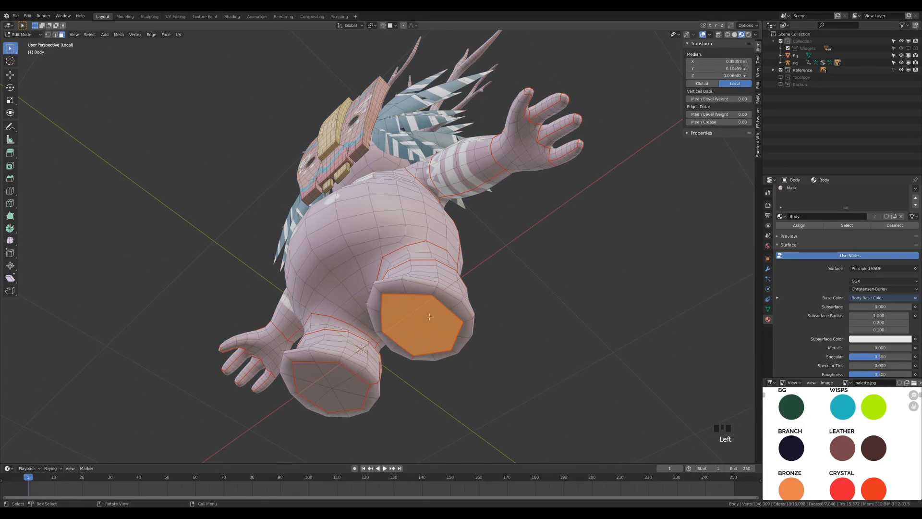
pyautogui.press('ctrl+KP_Add')
pyautogui.press('ctrl+KP_Add')
pyautogui.press('ctrl+KP_Add')
pyautogui.press('ctrl+KP_Add')
pyautogui.press('ctrl+KP_Add')
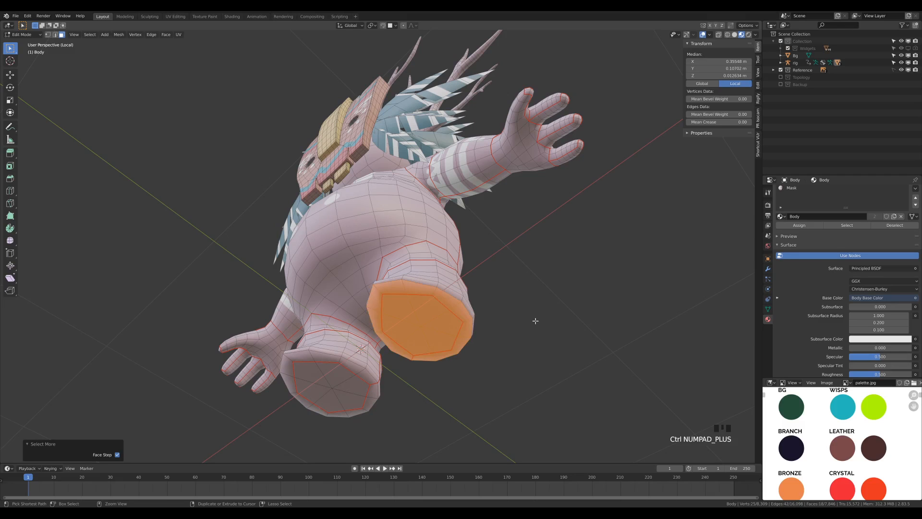
pyautogui.moveTo(519, 261)
pyautogui.mouseDown(button='middle')
pyautogui.moveTo(516, 269)
pyautogui.moveTo(515, 252)
pyautogui.mouseUp(button='middle')
pyautogui.scroll(3, 515, 252)
pyautogui.press('ctrl+KP_Add')
pyautogui.press('ctrl+KP_Add')
pyautogui.press('ctrl+KP_Add')
pyautogui.press('ctrl+KP_Add')
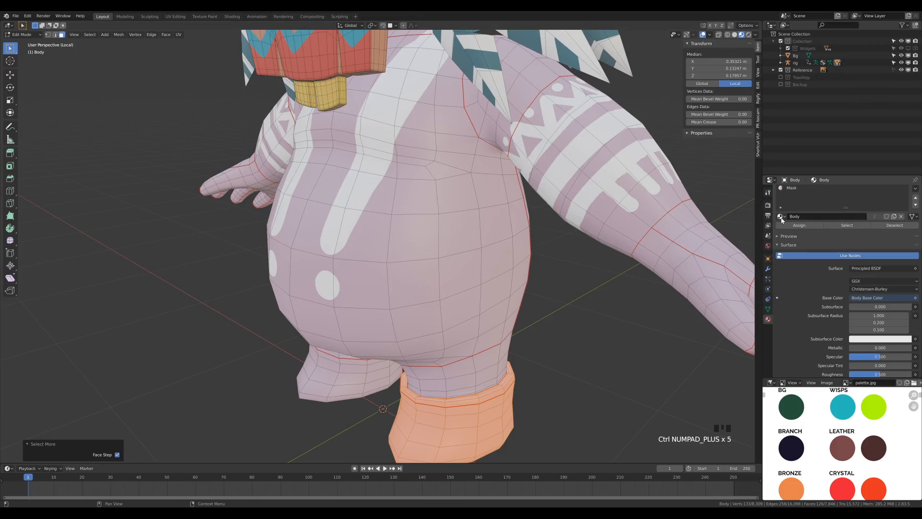
# Add a material slot to the Body mesh, link the existing Leather material to it and assign it to the selected foot.
pyautogui.scroll(1, 908, 196)
pyautogui.click(915, 191)
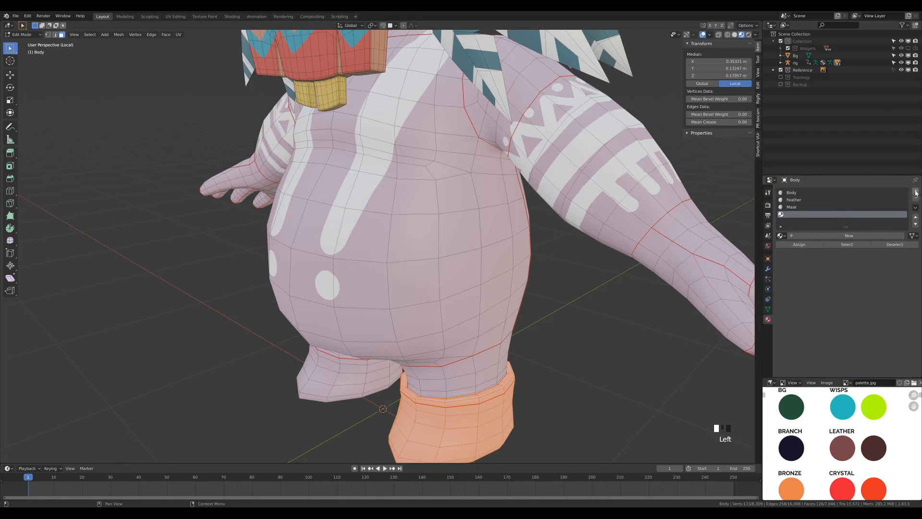
pyautogui.click(780, 235)
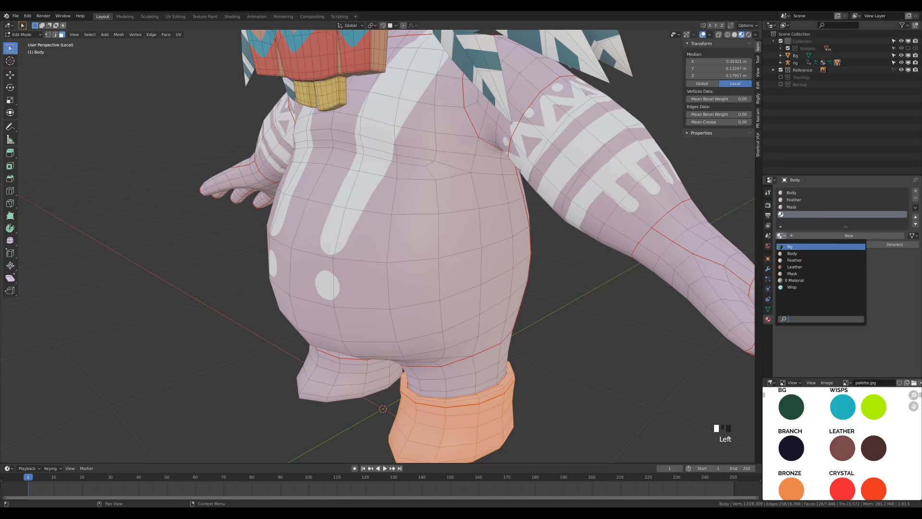
pyautogui.click(800, 266)
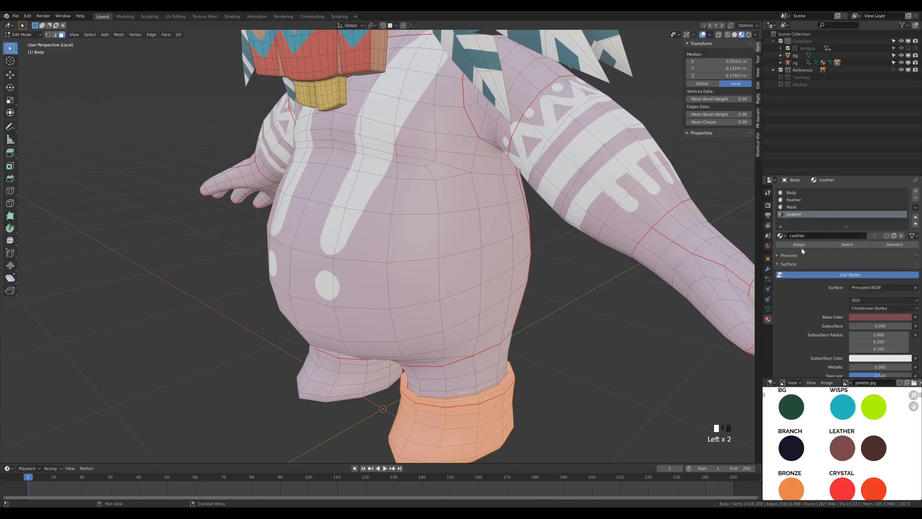
pyautogui.click(800, 245)
# Select the other foot by growing a face selection up to its ankle band, and assign the Leather material to it.
pyautogui.moveTo(524, 342); pyautogui.dragTo(544, 366, button='middle')
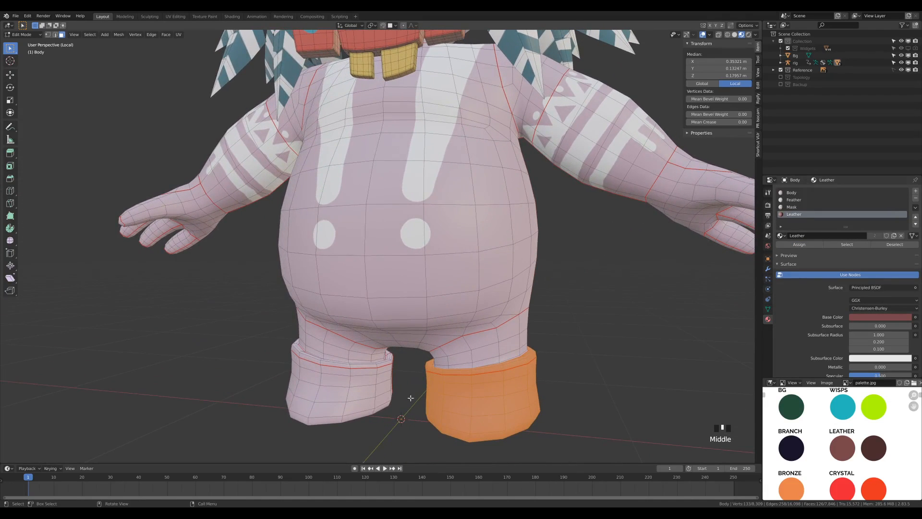
pyautogui.moveTo(411, 403); pyautogui.dragTo(314, 374, button='middle')
pyautogui.click(350, 398)
pyautogui.moveTo(587, 317); pyautogui.dragTo(588, 348, button='middle')
pyautogui.press('ctrl+KP_Add')
pyautogui.press('ctrl+KP_Add')
pyautogui.press('ctrl+KP_Add')
pyautogui.press('ctrl+KP_Add')
pyautogui.press('ctrl+KP_Add')
pyautogui.press('ctrl+KP_Add')
pyautogui.press('ctrl+KP_Add')
pyautogui.press('ctrl+KP_Add')
pyautogui.press('ctrl+KP_Add')
pyautogui.press('ctrl+KP_Add')
pyautogui.press('ctrl+KP_Add')
pyautogui.press('ctrl+KP_Add')
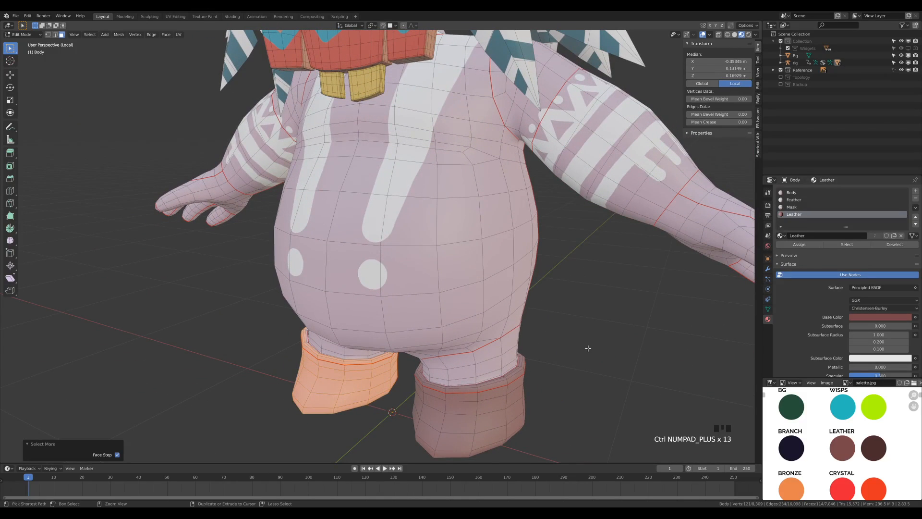
pyautogui.press('ctrl+KP_Add')
pyautogui.click(799, 244)
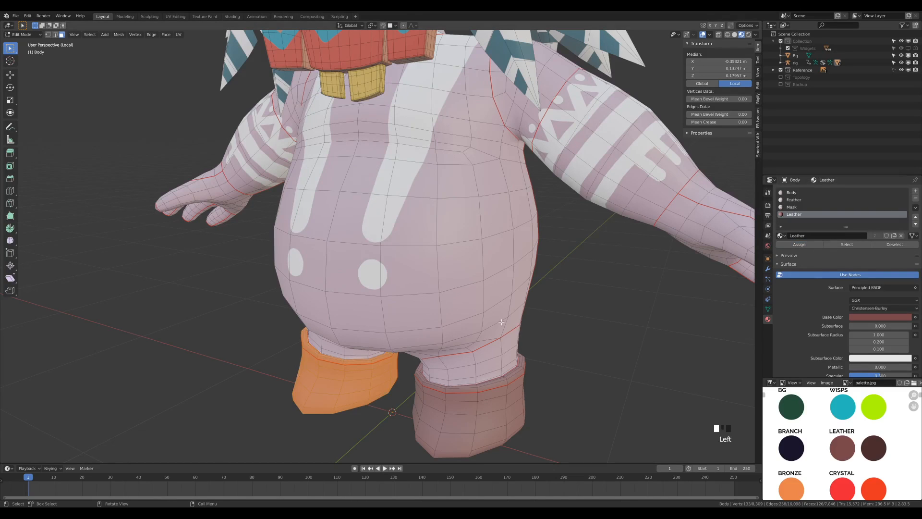
# Return the Body mesh to Object Mode and exit local view to bring back the full scene.
pyautogui.scroll(-3, 448, 246)
pyautogui.press('Tab')
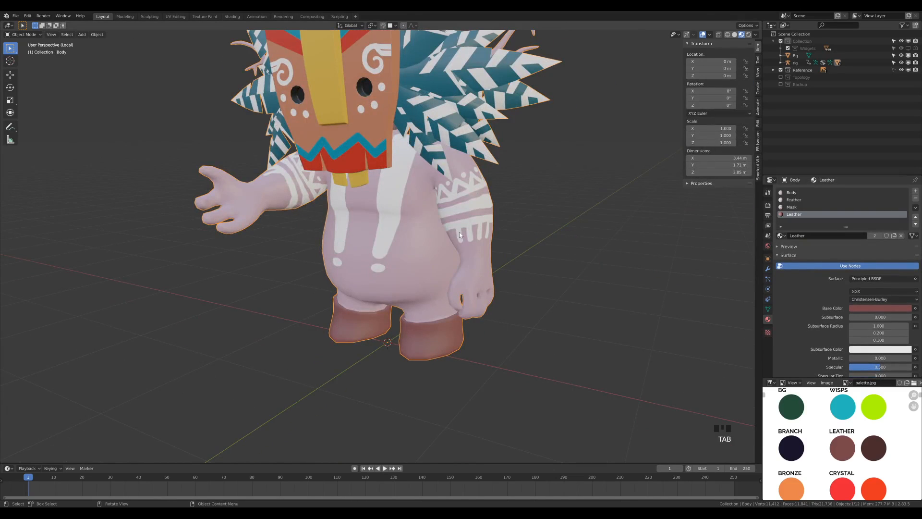
pyautogui.press('KP_Divide')
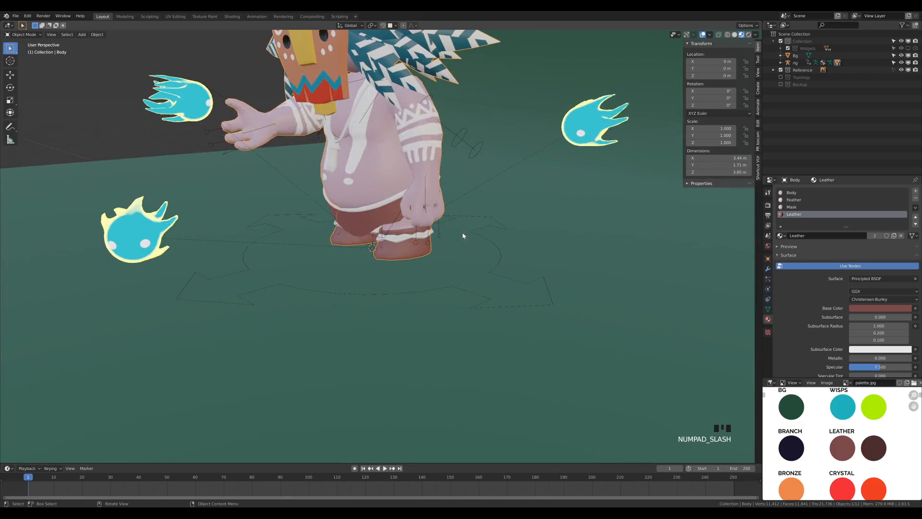
# Give the ankle bands a single-user copy of the Leather material and rename the copy Leather 2.
pyautogui.moveTo(430, 186); pyautogui.dragTo(515, 227, button='middle')
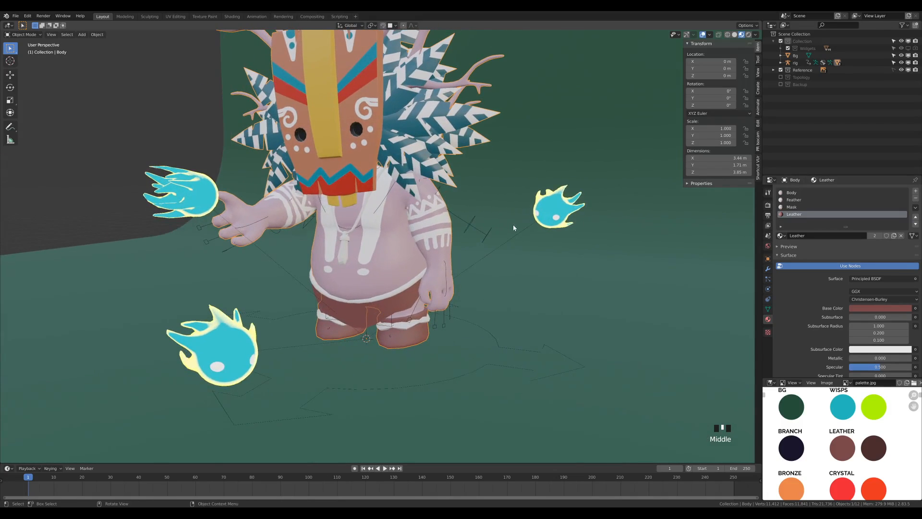
pyautogui.click(405, 329)
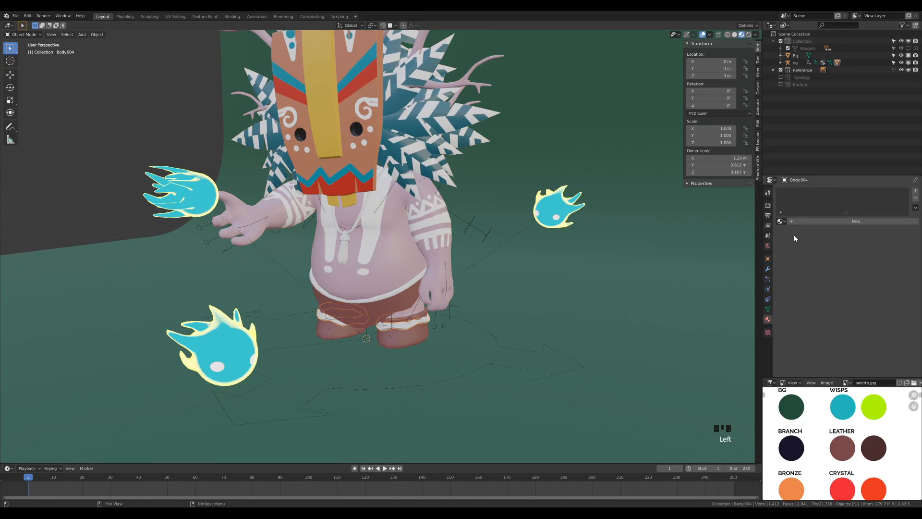
pyautogui.click(780, 221)
pyautogui.click(794, 252)
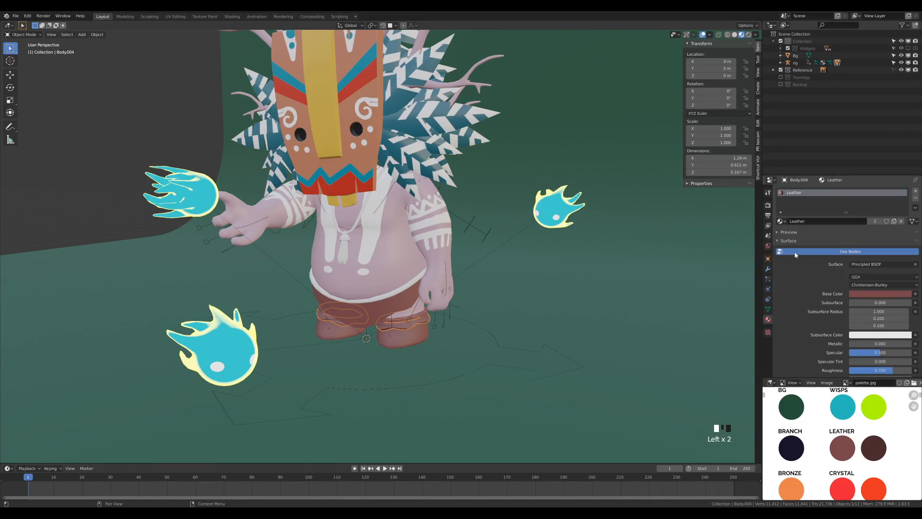
pyautogui.click(894, 221)
pyautogui.click(820, 221)
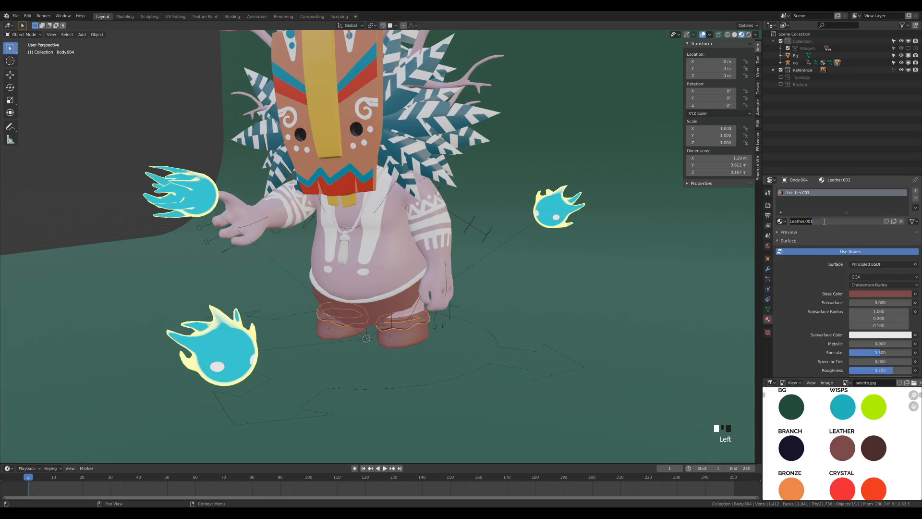
pyautogui.moveTo(823, 222); pyautogui.dragTo(803, 222)
pyautogui.press('BackSpace')
pyautogui.click(871, 239)
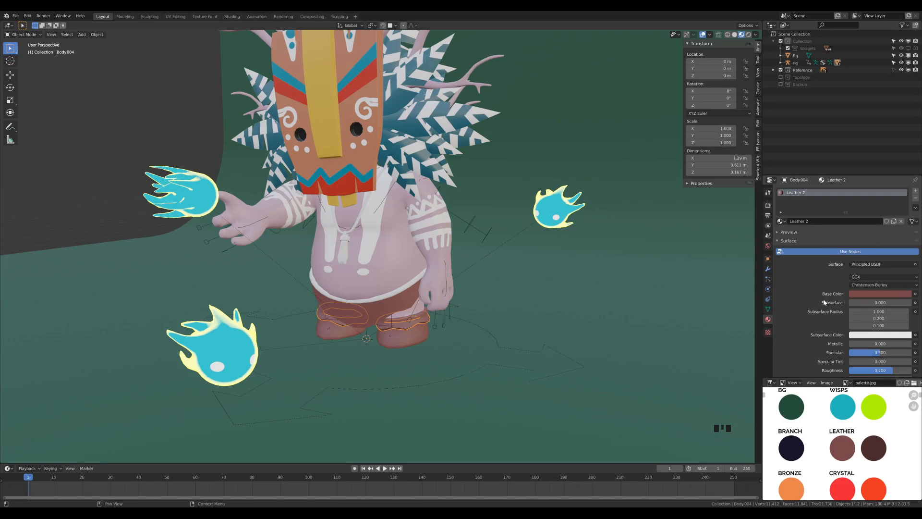
# Set the Leather 2 material's base color to the darker leather swatch from the palette and its roughness to 0.5.
pyautogui.click(876, 297)
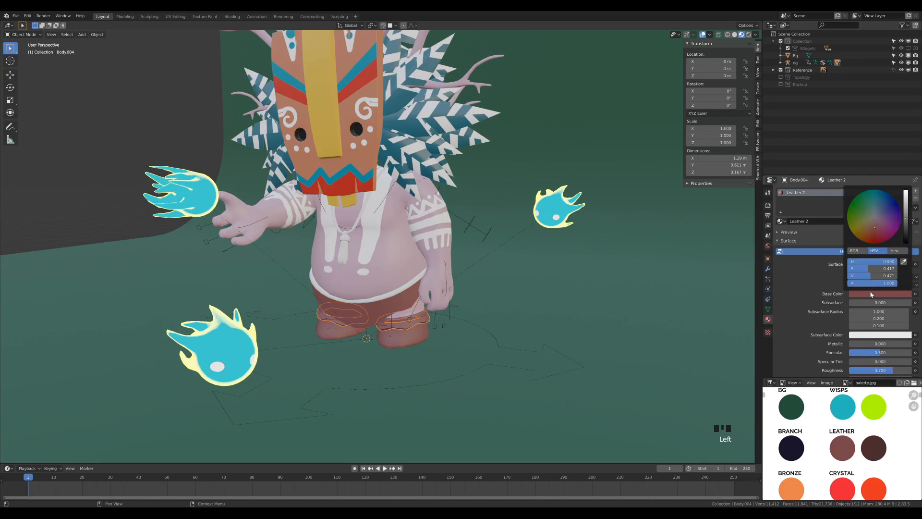
pyautogui.click(904, 264)
pyautogui.click(866, 454)
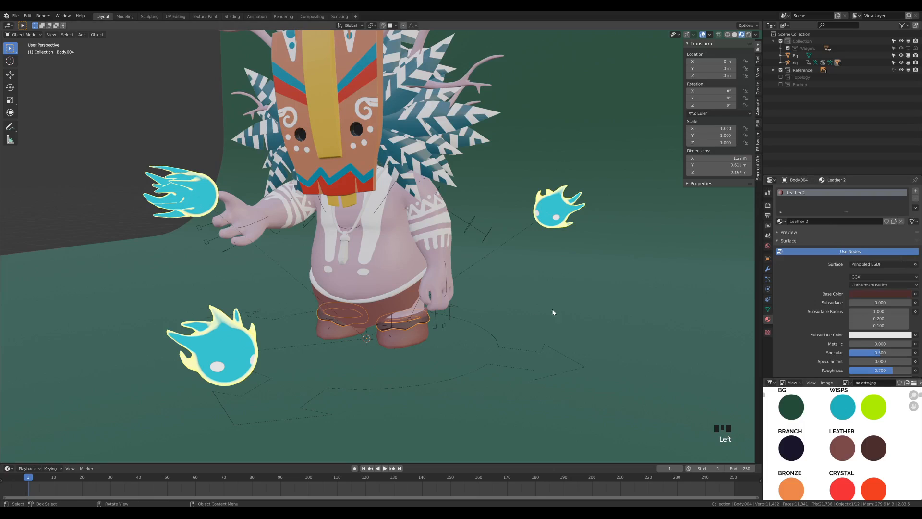
pyautogui.doubleClick(890, 371)
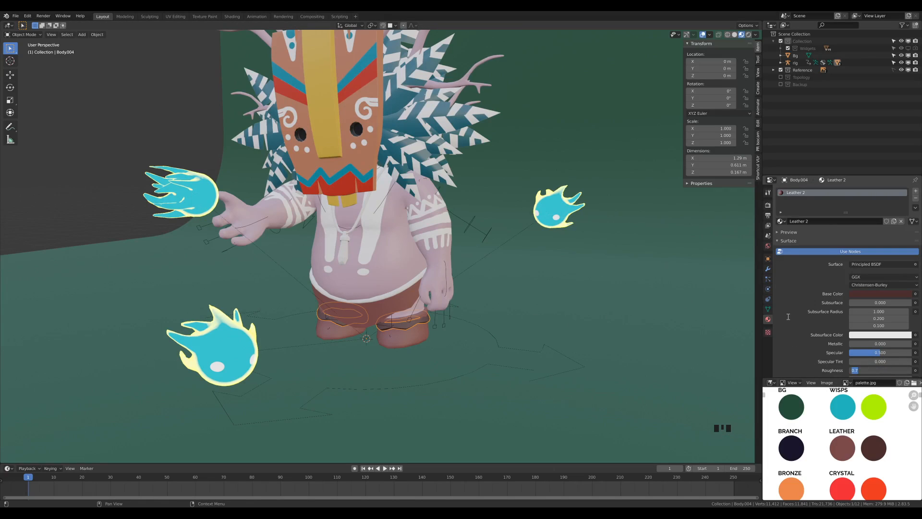
pyautogui.write('0.5')
pyautogui.press('KP_Enter')
pyautogui.press('KP_Enter')
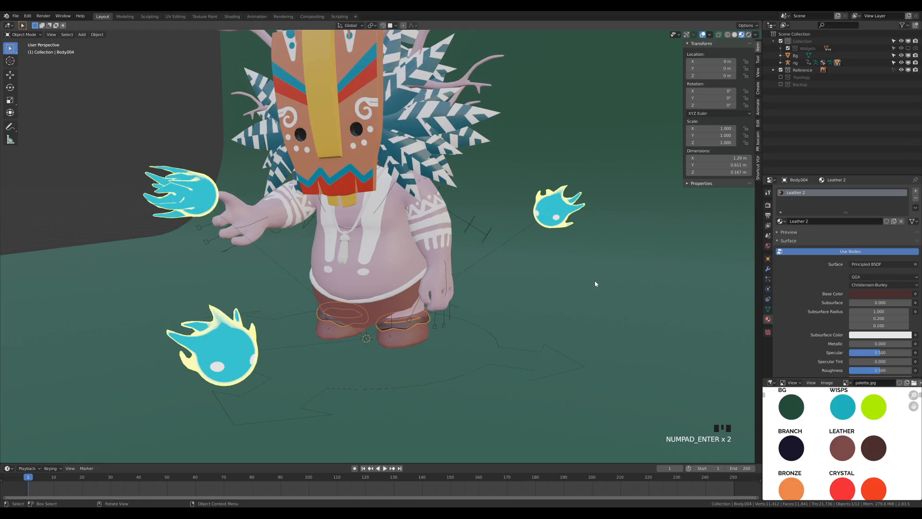
# Apply the existing Leather 2 material to the loincloth's waistband and to the pendant necklace.
pyautogui.click(401, 292)
pyautogui.click(780, 221)
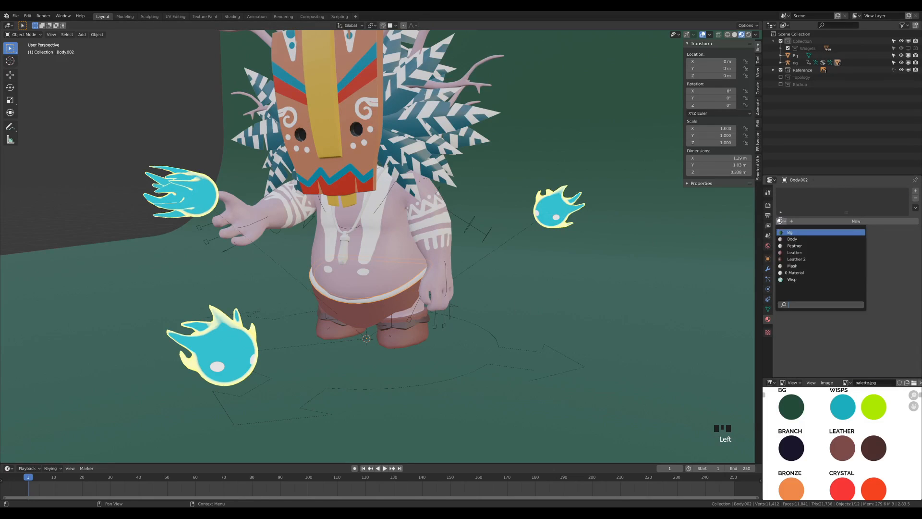
pyautogui.click(805, 259)
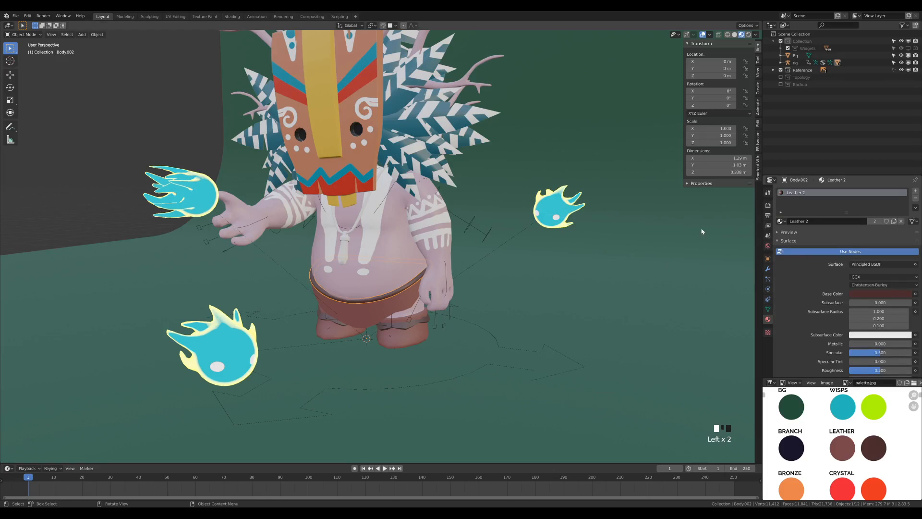
pyautogui.click(354, 224)
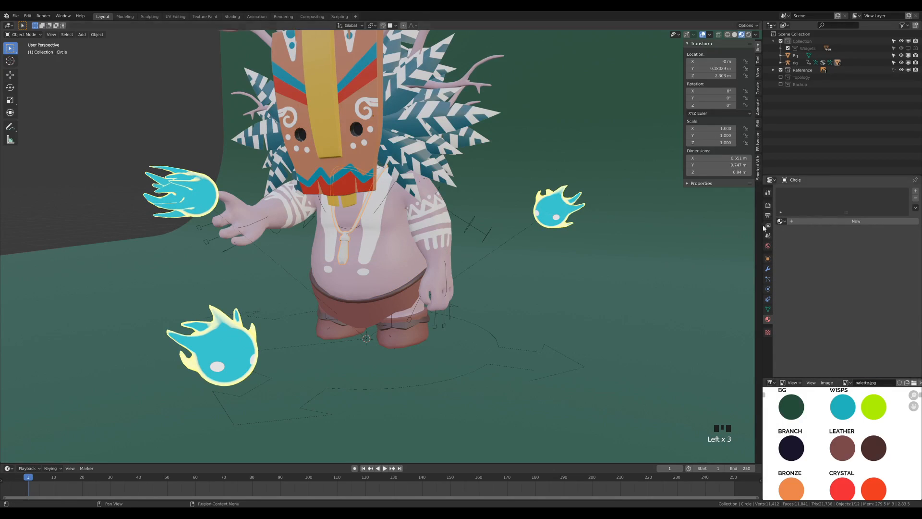
pyautogui.click(780, 221)
pyautogui.click(796, 259)
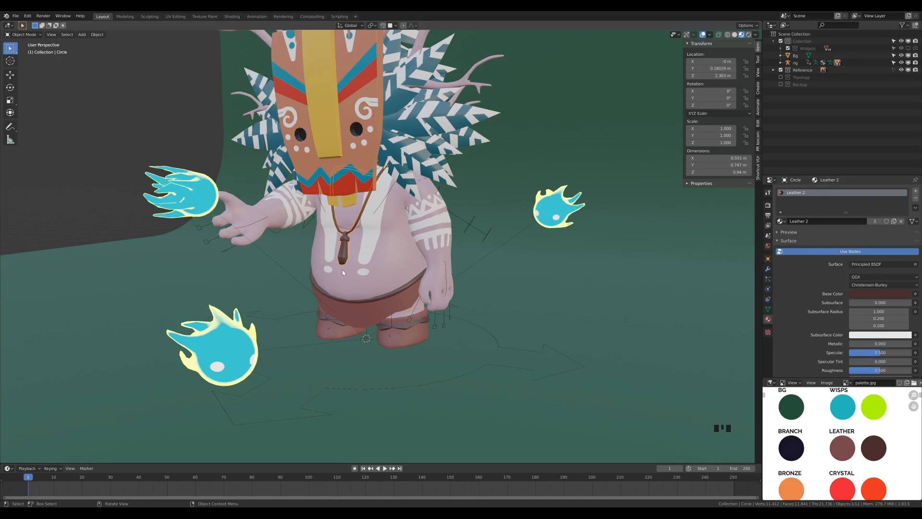
# Open the character's Body mesh in Edit Mode and clear the current face selection.
pyautogui.keyDown('shift'); pyautogui.moveTo(428, 192); pyautogui.dragTo(464, 159, button='middle'); pyautogui.keyUp('shift')
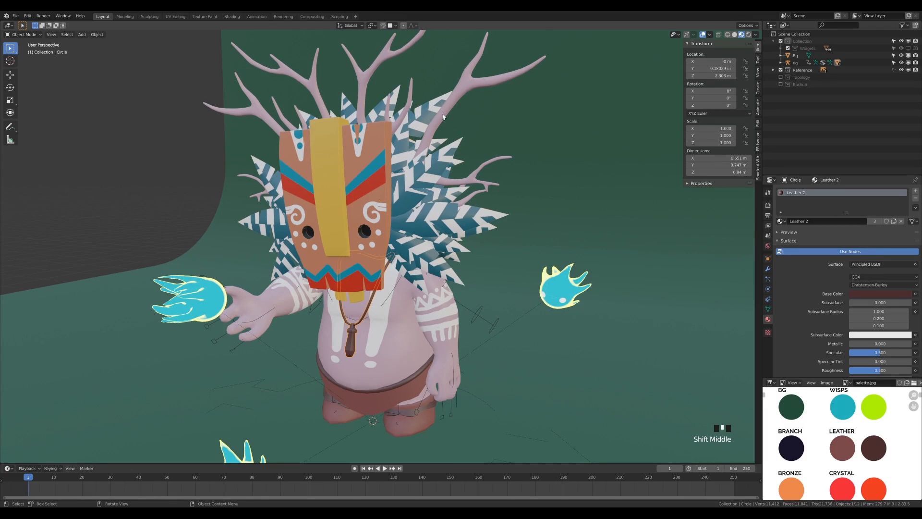
pyautogui.click(443, 116)
pyautogui.scroll(-2, 452, 126)
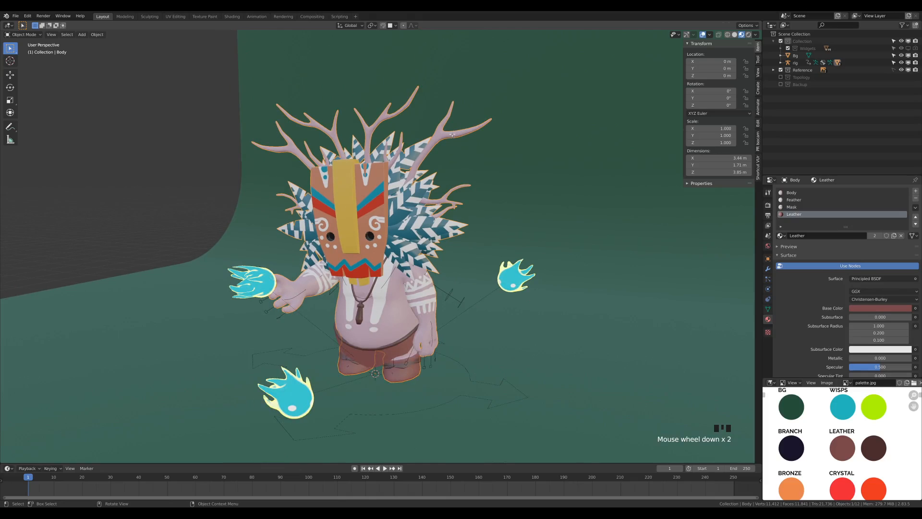
pyautogui.press('Tab')
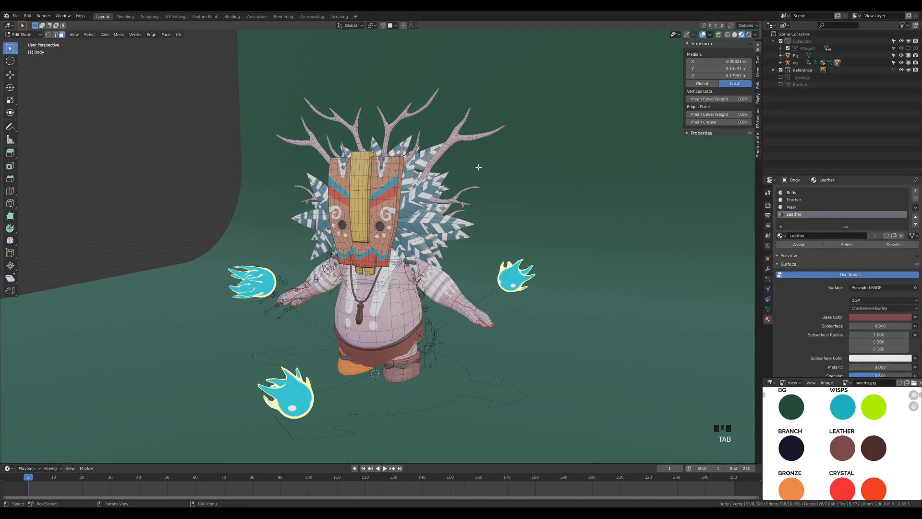
pyautogui.press('a')
pyautogui.press('a')
pyautogui.press('a')
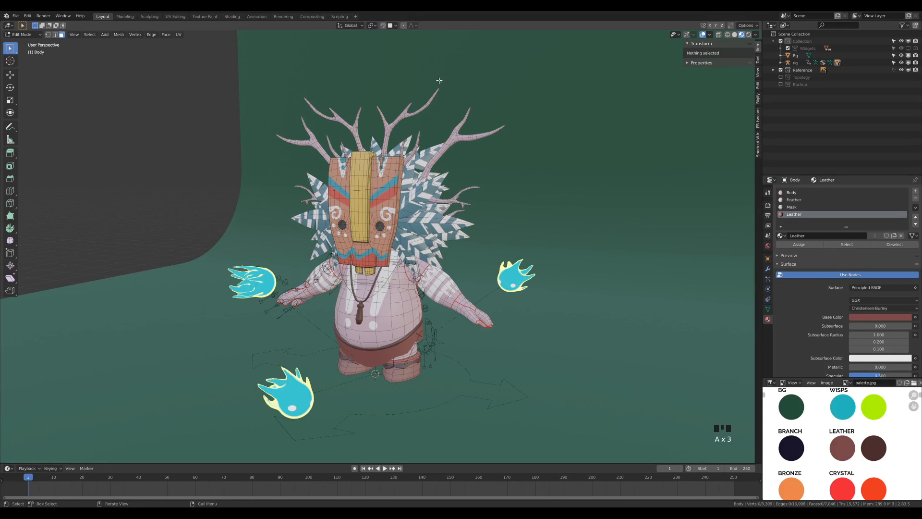
# Select all the linked antler branches on both sides of the character's head.
pyautogui.press('l')
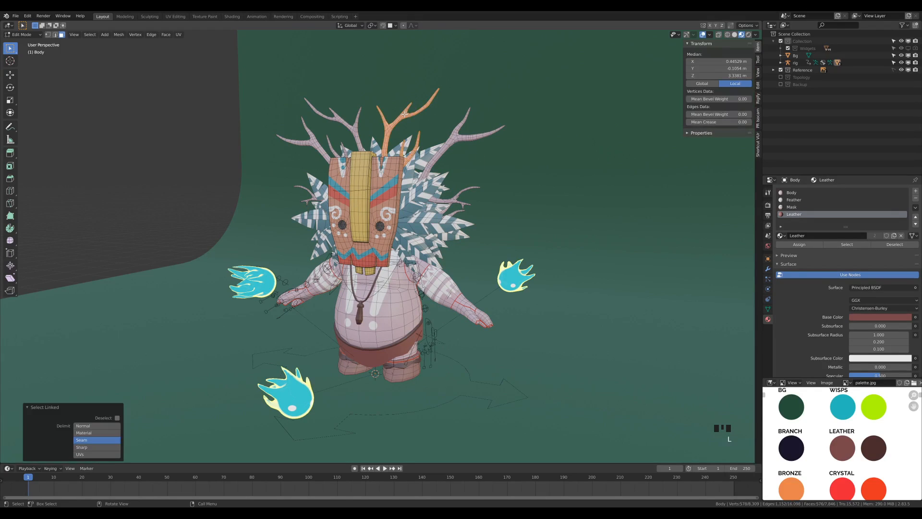
pyautogui.press('l')
pyautogui.moveTo(495, 190); pyautogui.dragTo(473, 219, button='middle')
pyautogui.press('l')
pyautogui.moveTo(487, 159); pyautogui.dragTo(559, 174, button='middle')
pyautogui.moveTo(371, 124); pyautogui.dragTo(389, 119, button='middle')
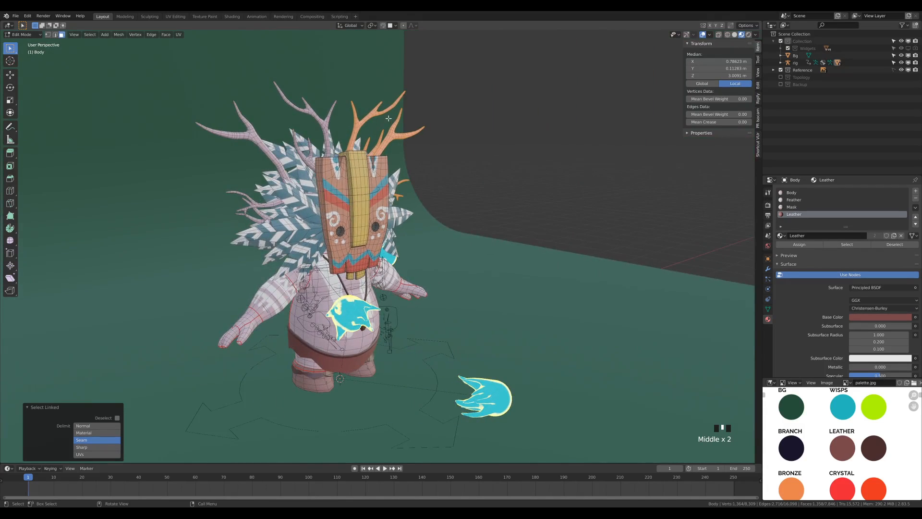
pyautogui.press('l')
pyautogui.press('l')
pyautogui.press('l')
pyautogui.moveTo(463, 176); pyautogui.dragTo(516, 179, button='middle')
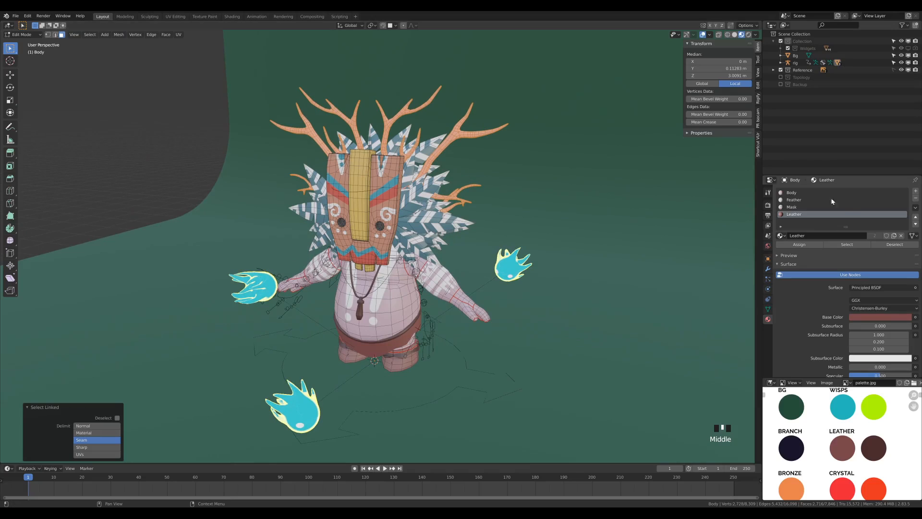
# Add another material slot to the Body mesh with a new material named Branches.
pyautogui.click(916, 192)
pyautogui.click(803, 237)
pyautogui.doubleClick(796, 222)
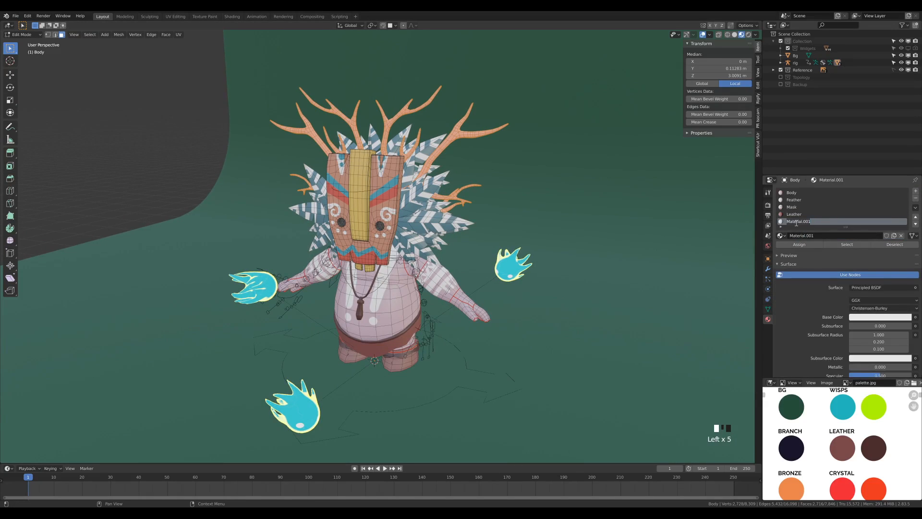
pyautogui.write('Branches')
pyautogui.press('Return')
# Set the Branches material's base color to the palette's Branch swatch and assign the material to the selected antlers.
pyautogui.click(879, 318)
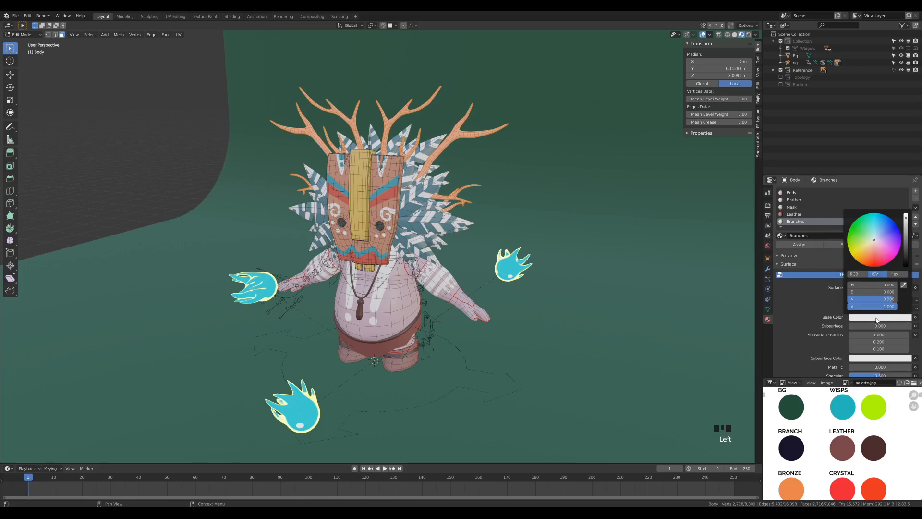
pyautogui.click(905, 283)
pyautogui.click(799, 446)
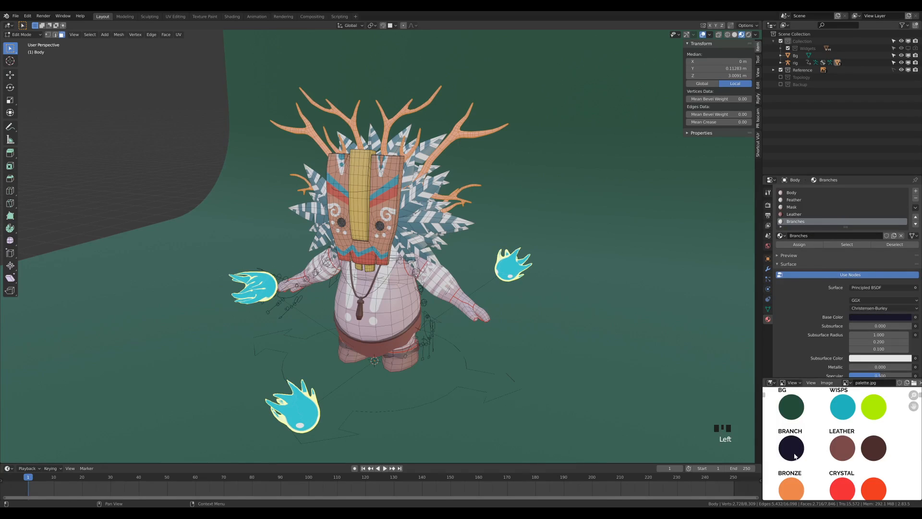
pyautogui.click(800, 244)
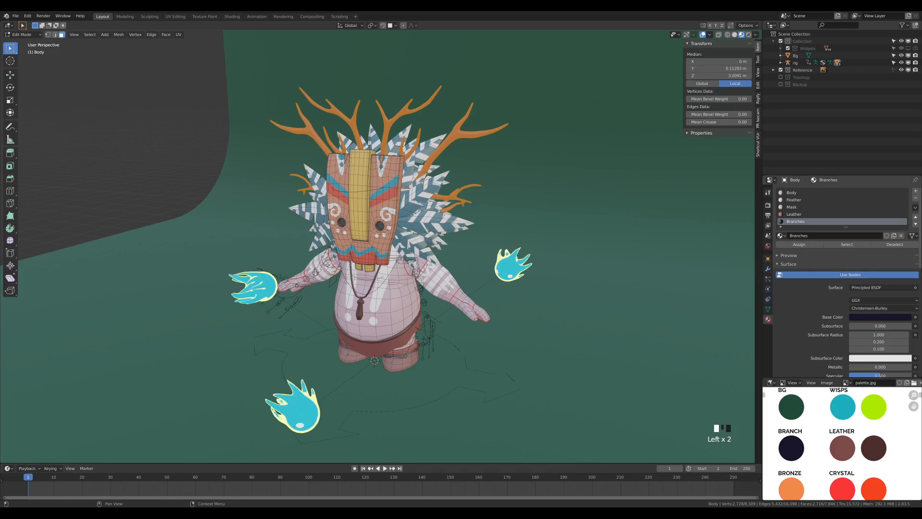
# Set the Branches material's roughness to 0.7 and return the Body mesh to Object Mode.
pyautogui.scroll(-3, 807, 308)
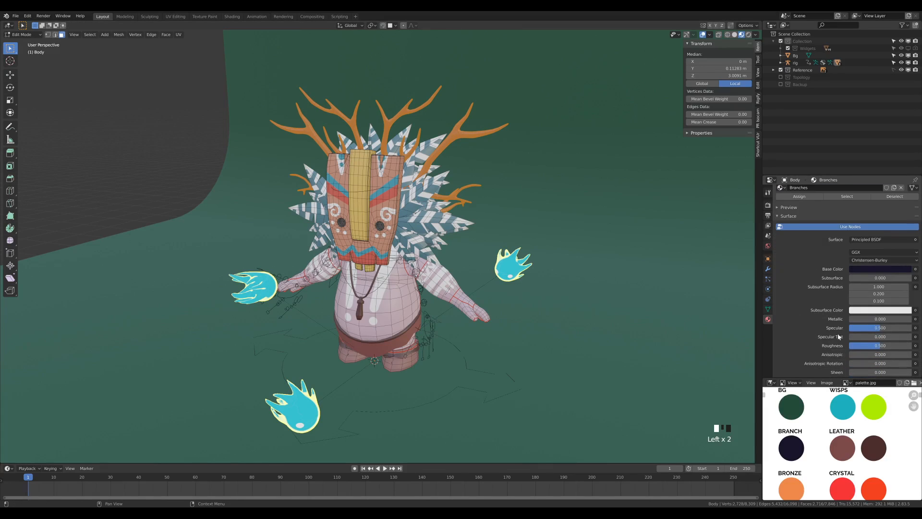
pyautogui.click(903, 343)
pyautogui.write('.7')
pyautogui.press('Return')
pyautogui.press('Tab')
# Isolate the character's necklace in local view in Edit Mode and select all linked geometry of its pendant.
pyautogui.moveTo(429, 234); pyautogui.dragTo(396, 281, button='middle')
pyautogui.scroll(-2, 394, 285)
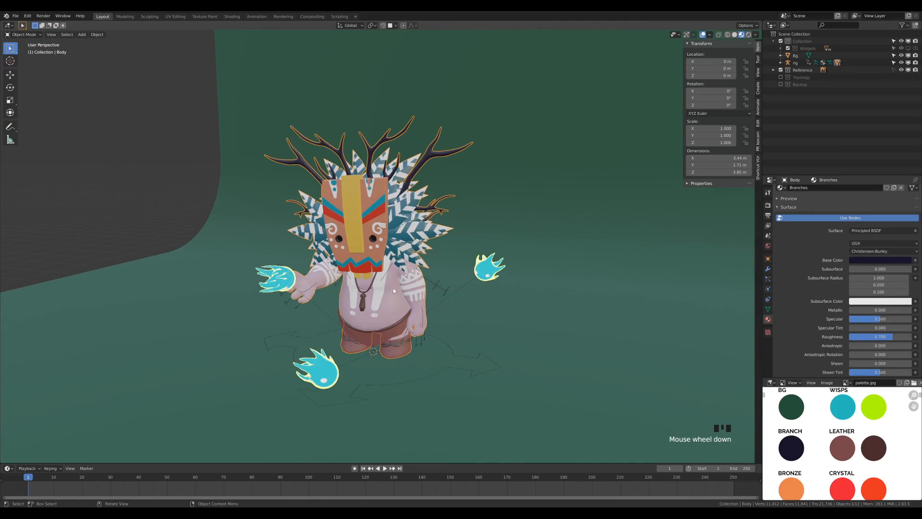
pyautogui.click(361, 307)
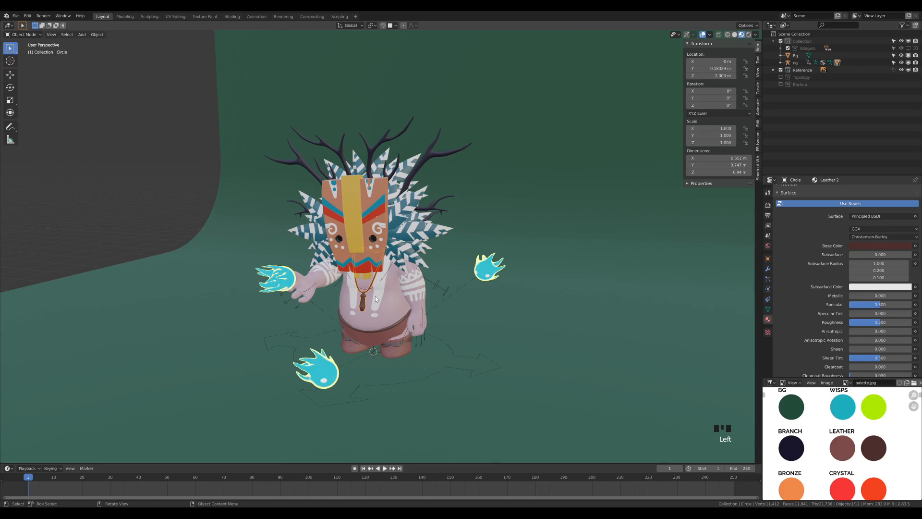
pyautogui.press('KP_Decimal')
pyautogui.moveTo(480, 325); pyautogui.dragTo(413, 282, button='middle')
pyautogui.press('Tab')
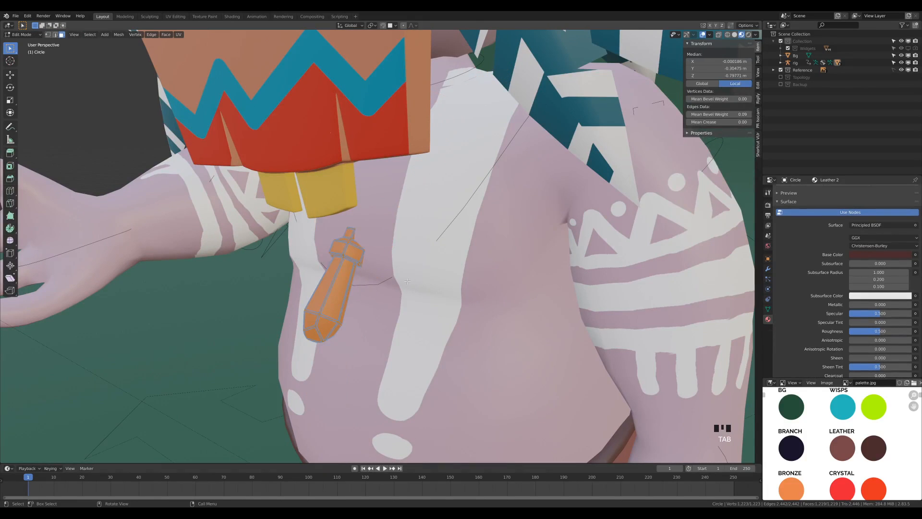
pyautogui.press('KP_Divide')
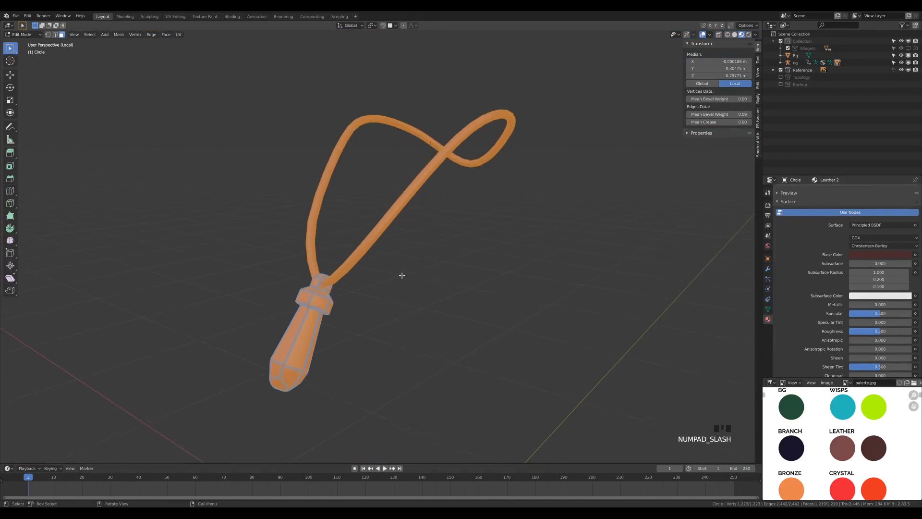
pyautogui.click(374, 285)
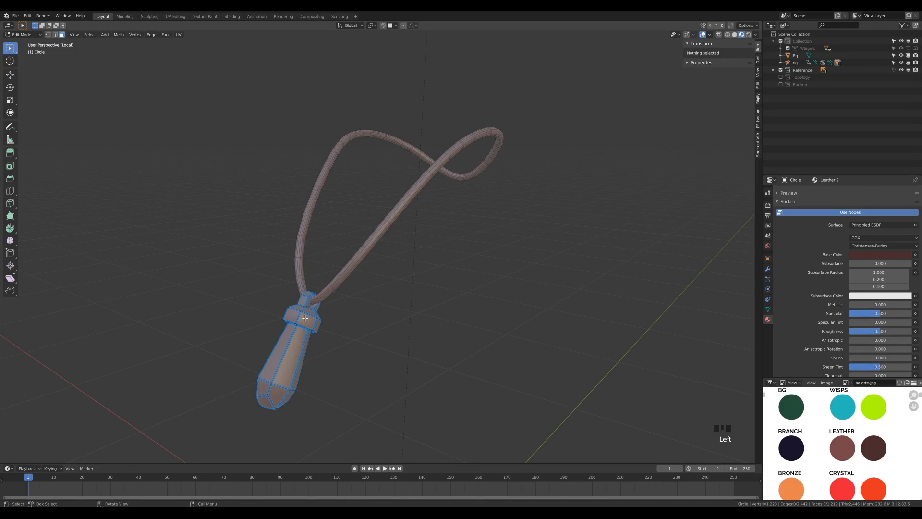
pyautogui.press('l')
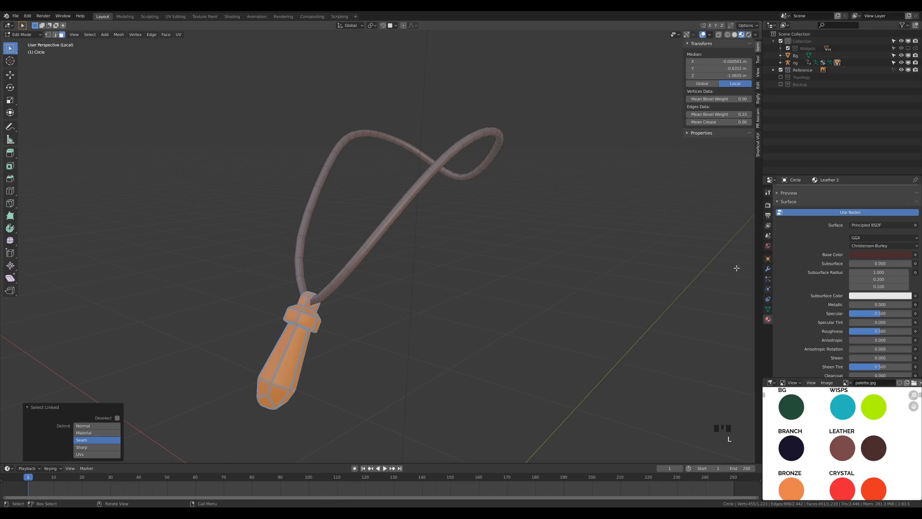
# Add a second material slot to the necklace with a new material named Bronze.
pyautogui.scroll(3, 819, 266)
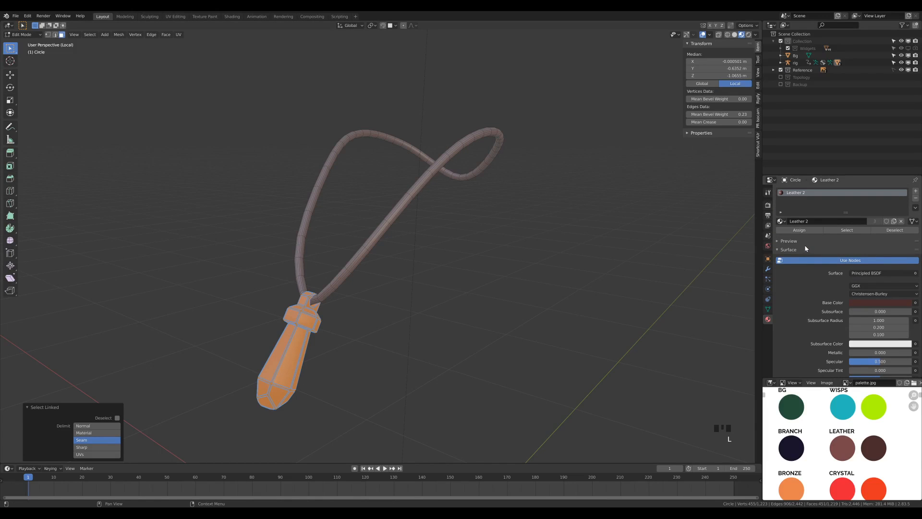
pyautogui.press('Tab')
pyautogui.click(916, 197)
pyautogui.click(917, 192)
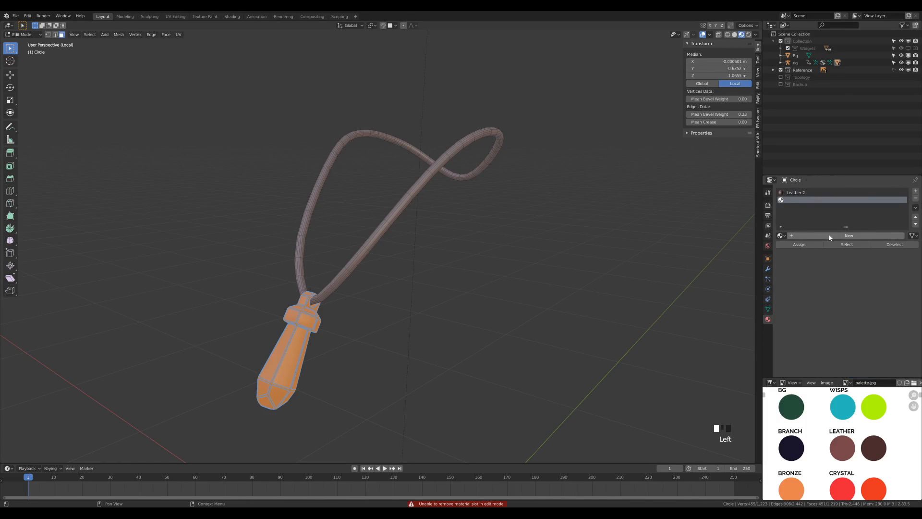
pyautogui.click(830, 235)
pyautogui.doubleClick(803, 201)
pyautogui.write('Bronze')
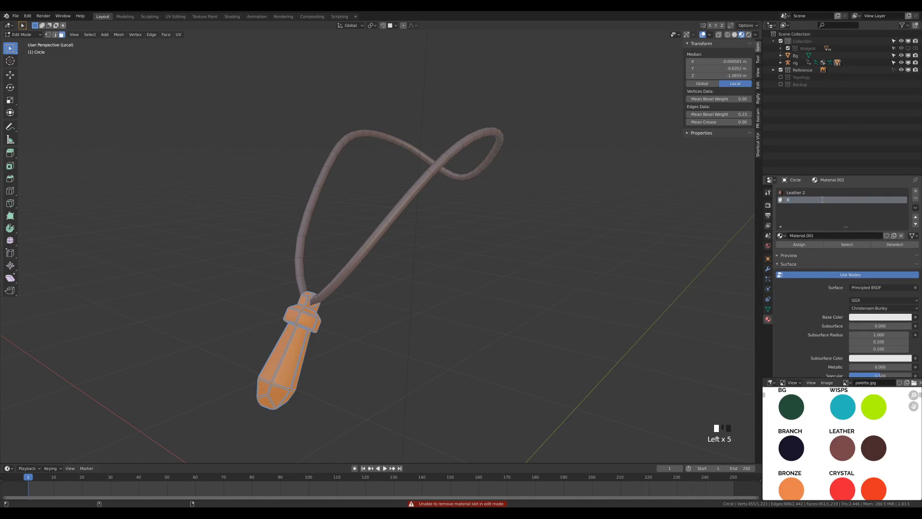
pyautogui.press('Return')
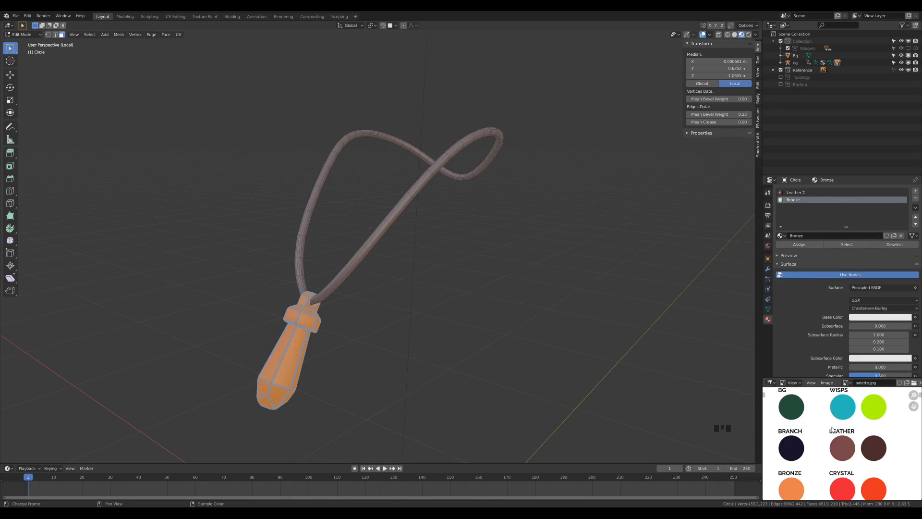
# Set the Bronze material's base color to the palette's Bronze swatch and assign the material to the selected pendant.
pyautogui.click(886, 320)
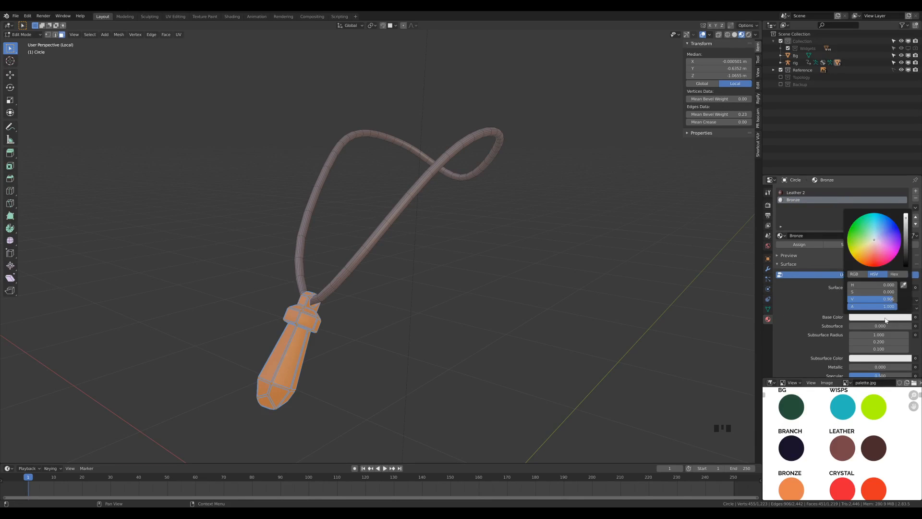
pyautogui.click(904, 291)
pyautogui.click(791, 484)
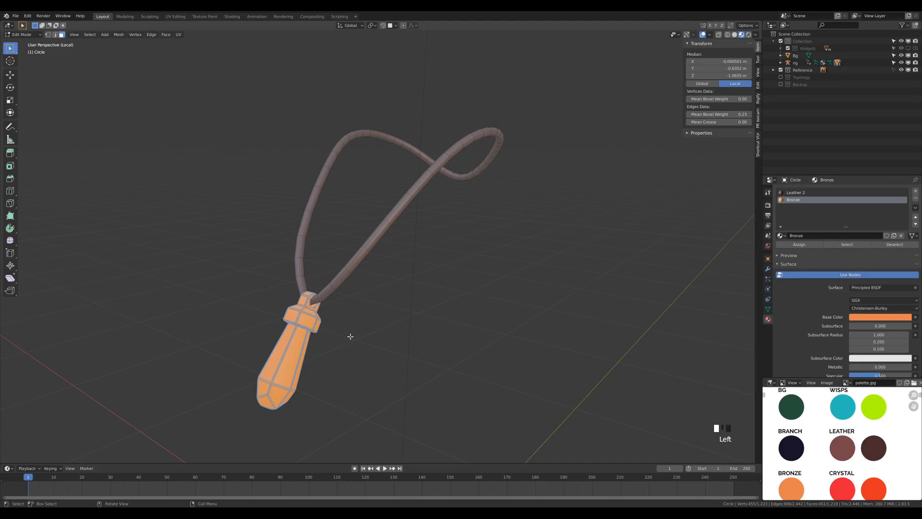
# Set the Bronze material's metallic value to 1.
pyautogui.scroll(-2, 813, 304)
pyautogui.scroll(-1, 812, 304)
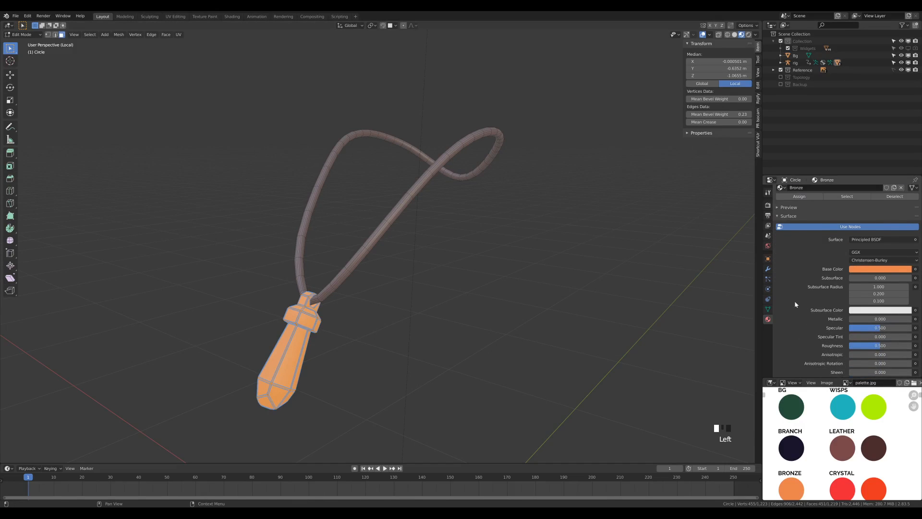
pyautogui.moveTo(857, 322); pyautogui.dragTo(909, 321)
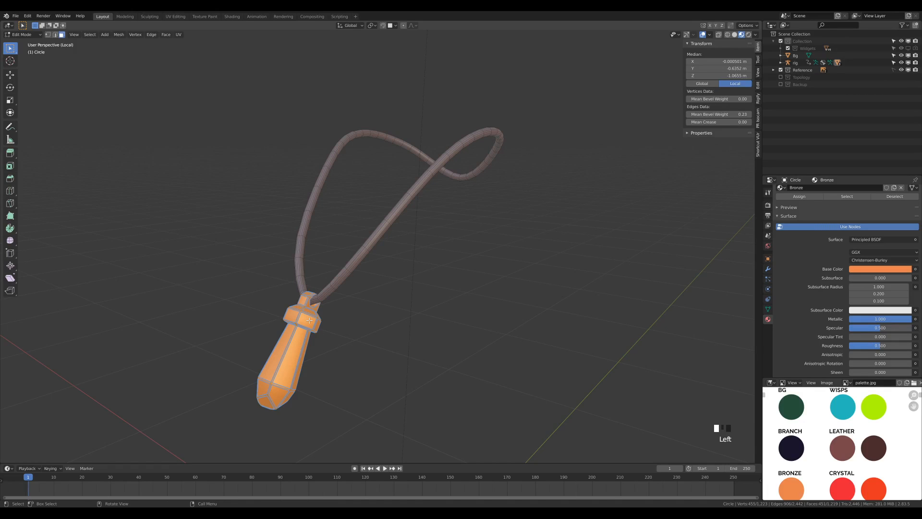
# Select only the crystal part of the pendant below its collar, including the hidden vertices on the back side.
pyautogui.moveTo(309, 320); pyautogui.dragTo(340, 333, button='middle')
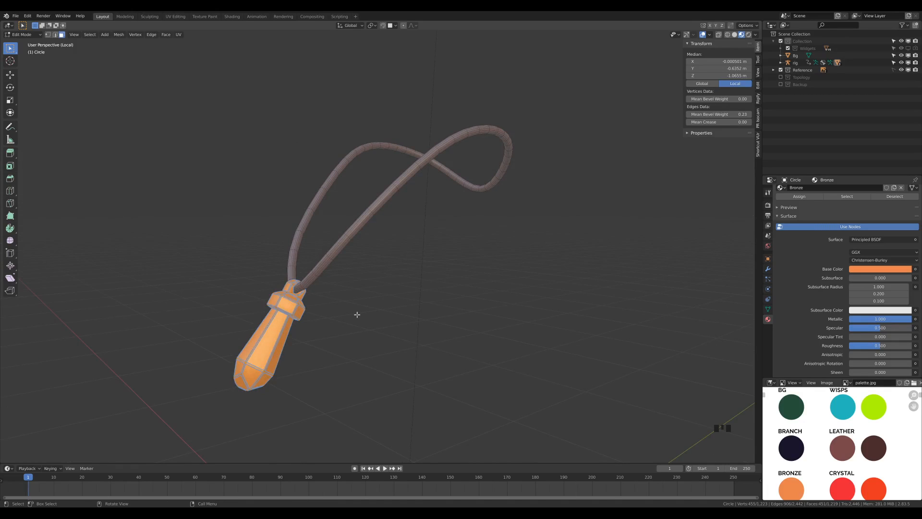
pyautogui.press('1')
pyautogui.press('z')
pyautogui.click(364, 325)
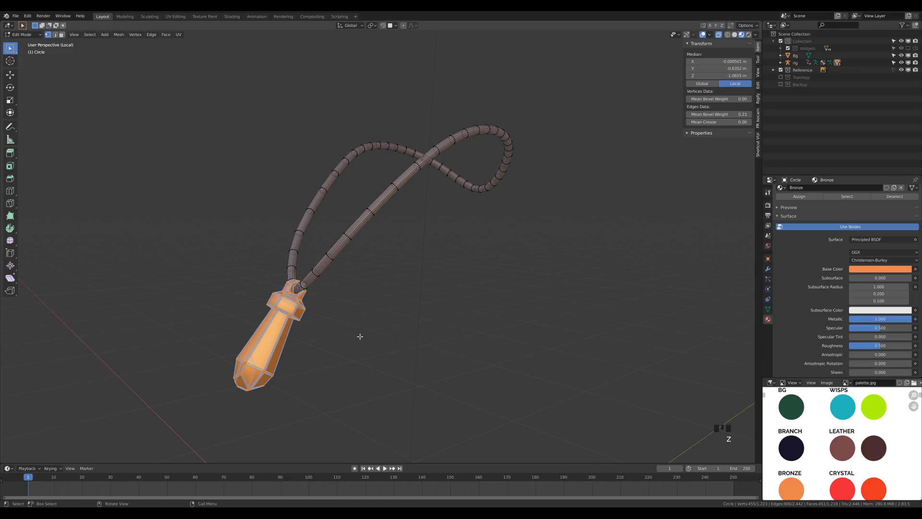
pyautogui.moveTo(196, 344); pyautogui.dragTo(294, 400)
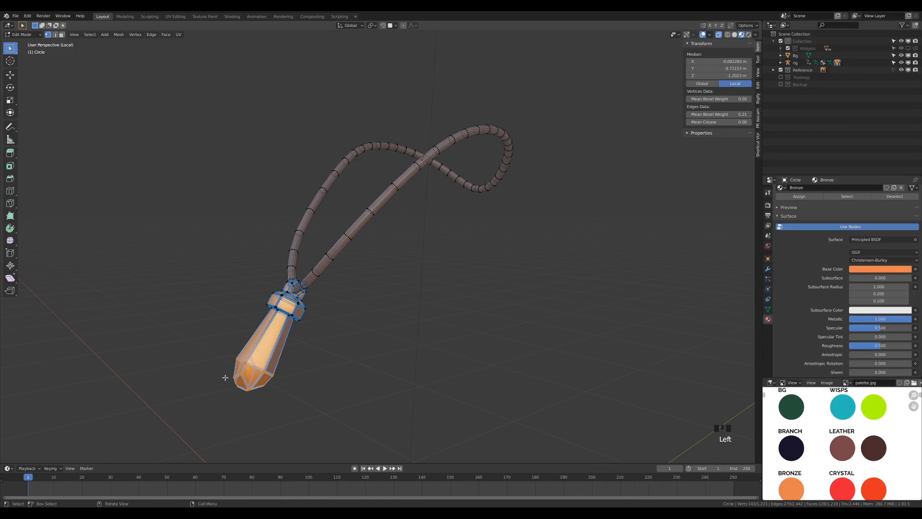
pyautogui.press('ctrl+KP_Add')
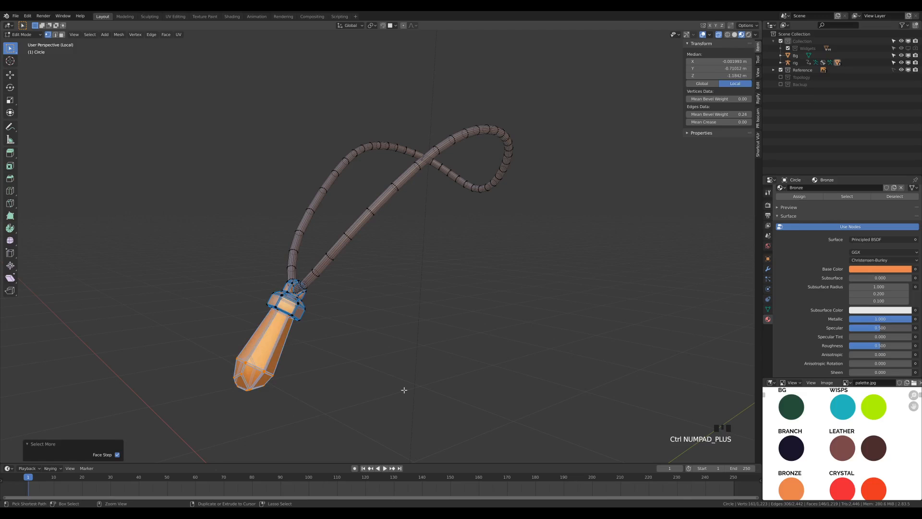
pyautogui.moveTo(404, 389)
pyautogui.mouseDown(button='middle')
pyautogui.moveTo(339, 309)
pyautogui.moveTo(387, 307)
pyautogui.moveTo(440, 267)
pyautogui.mouseUp(button='middle')
pyautogui.press('z')
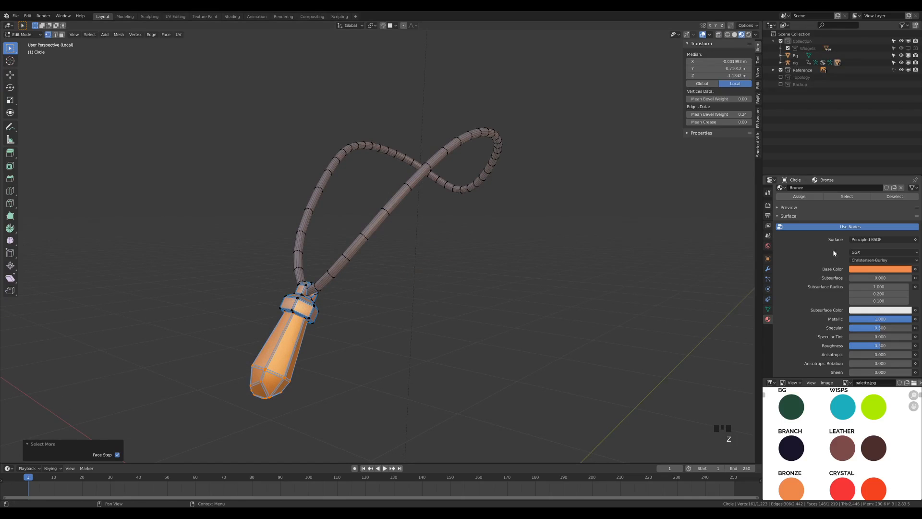
# Add a third material slot to the necklace with a new material named Crystal.
pyautogui.scroll(3, 846, 213)
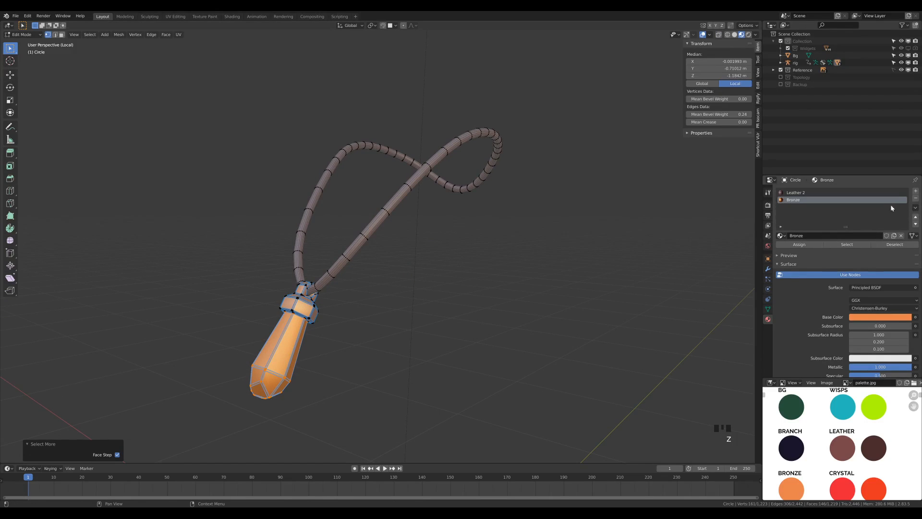
pyautogui.click(916, 191)
pyautogui.click(835, 236)
pyautogui.doubleClick(799, 207)
pyautogui.write('Crystal')
pyautogui.press('Return')
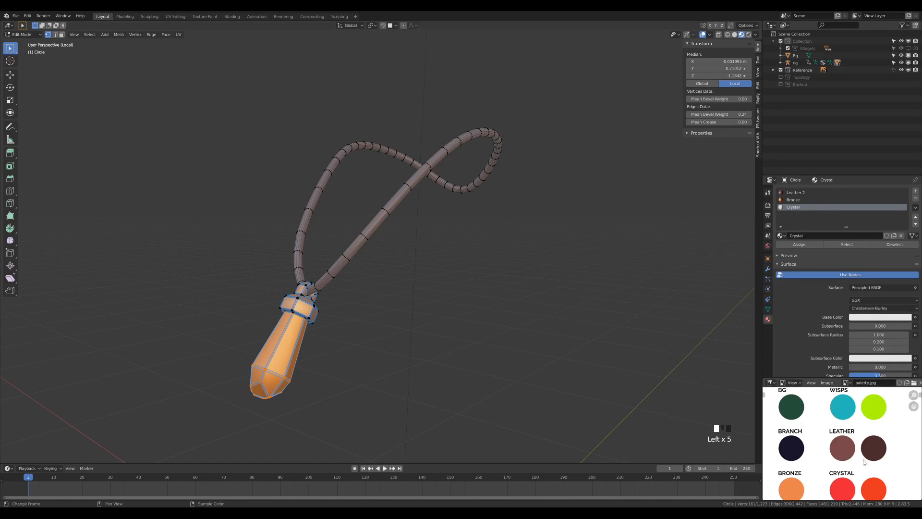
# Set the Crystal material's base color to the palette's red Crystal swatch and assign the material to the selected crystal faces.
pyautogui.click(875, 321)
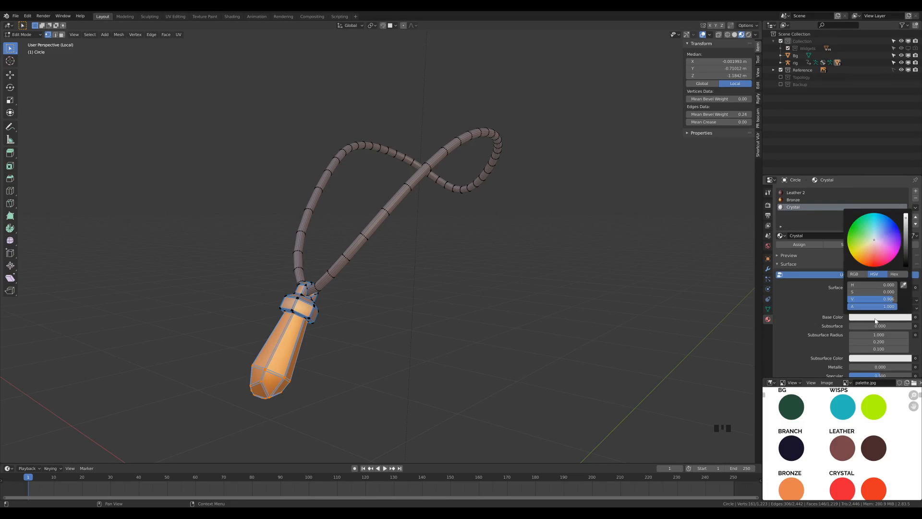
pyautogui.click(904, 285)
pyautogui.click(842, 487)
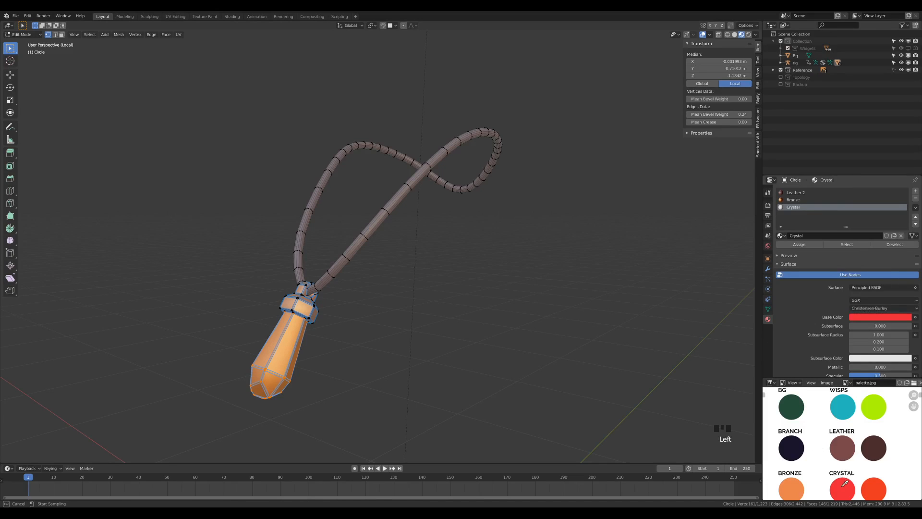
pyautogui.click(800, 244)
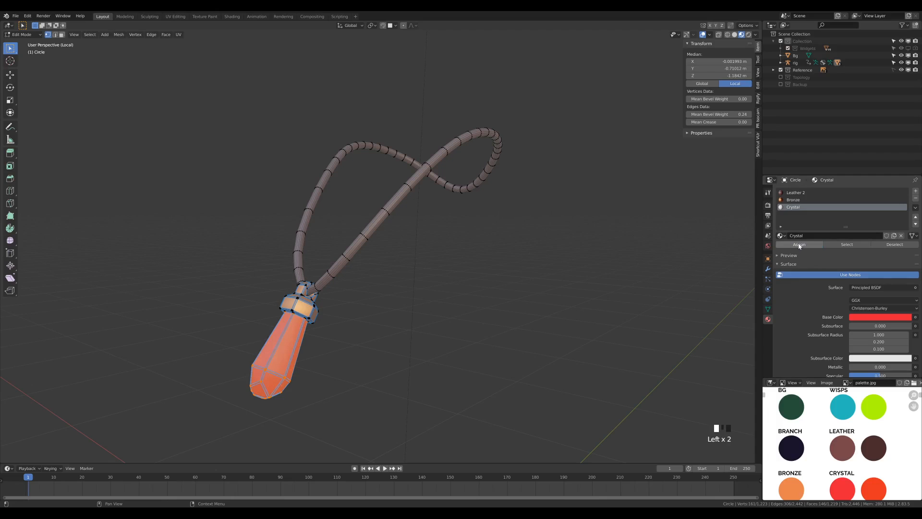
# Return the necklace to Object Mode and leave local view to show the pendant on the character.
pyautogui.press('Tab')
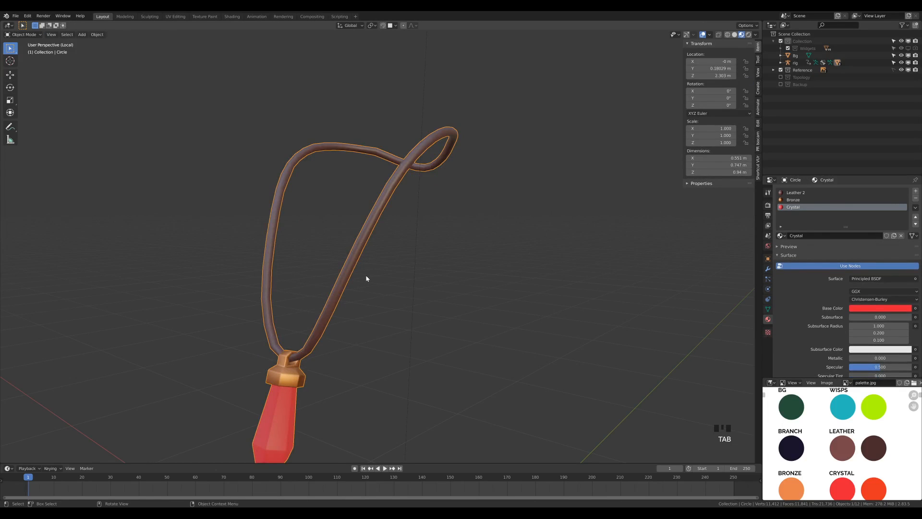
pyautogui.press('KP_Divide')
pyautogui.moveTo(440, 339); pyautogui.dragTo(398, 309, button='middle')
pyautogui.scroll(2, 356, 357)
pyautogui.scroll(1, 426, 308)
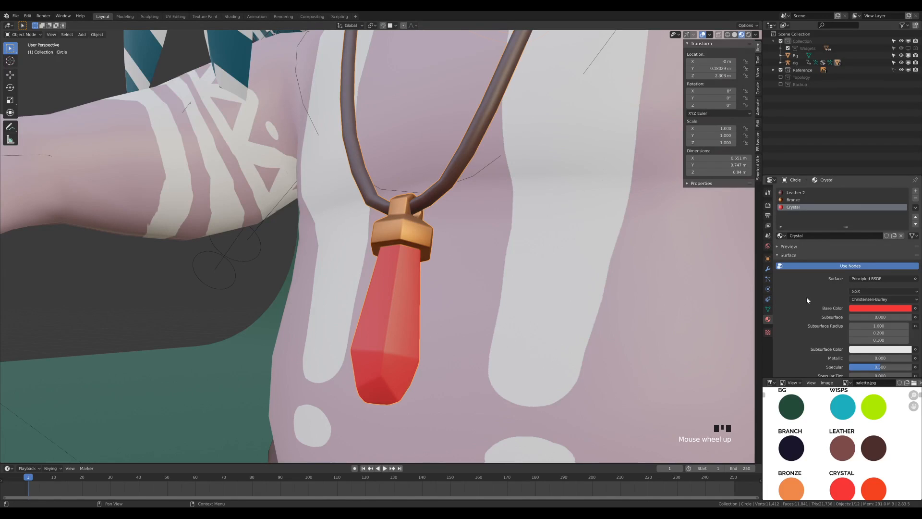
# Set the Crystal material's subsurface color to the palette's orange-red Crystal swatch.
pyautogui.scroll(-4, 809, 292)
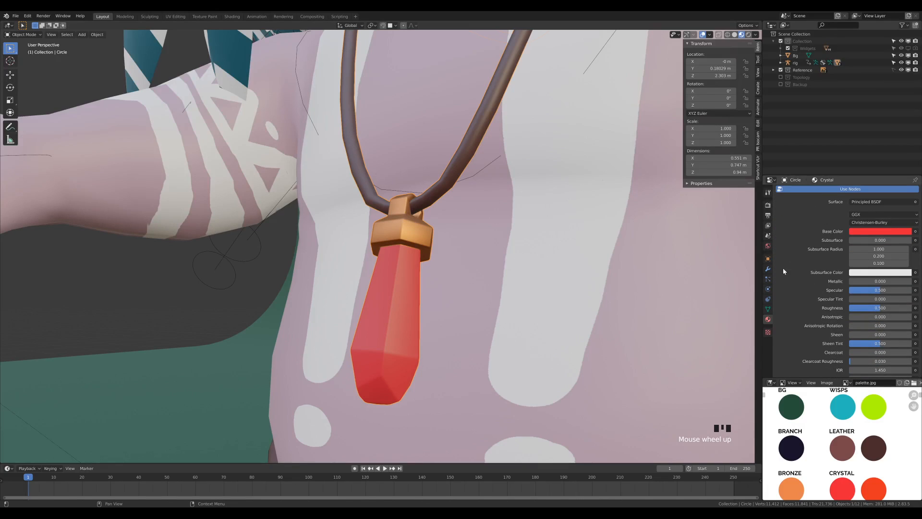
pyautogui.click(872, 273)
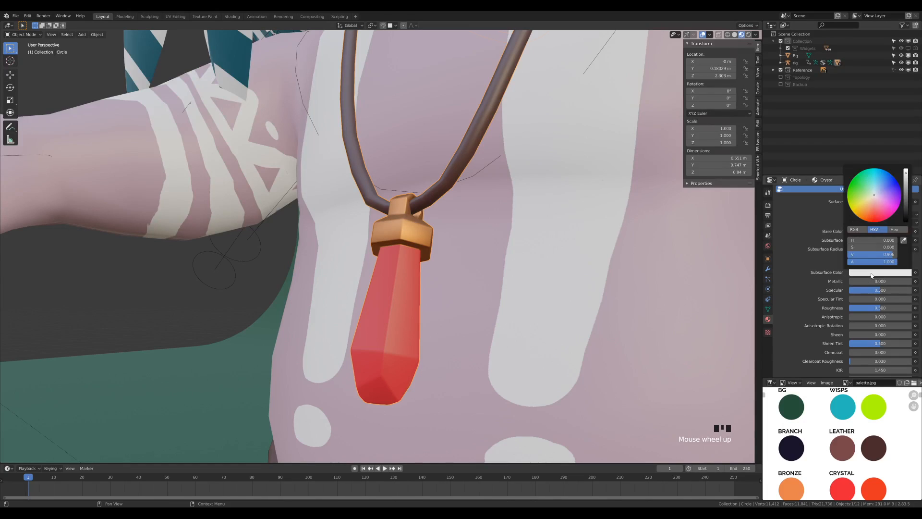
pyautogui.click(904, 240)
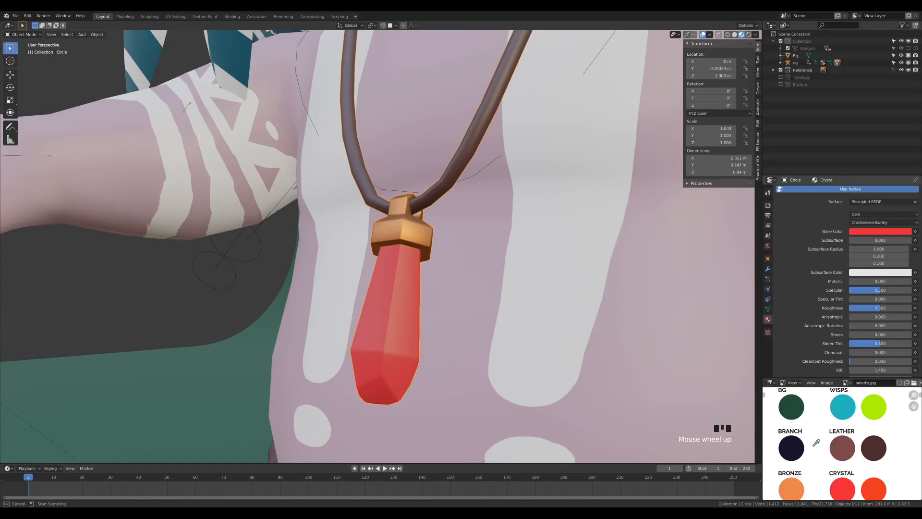
pyautogui.click(874, 489)
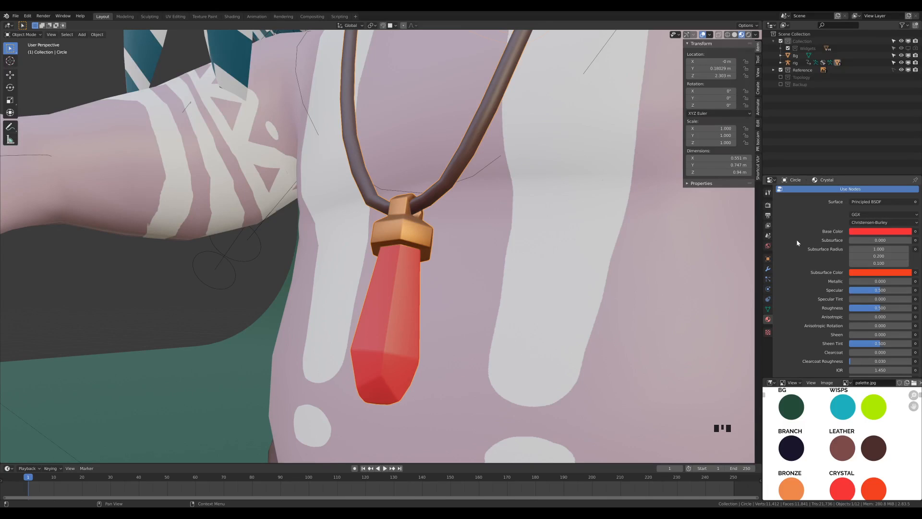
# Set the Crystal material's subsurface amount to 0.45.
pyautogui.click(883, 240)
pyautogui.press('BackSpace')
pyautogui.write('.45')
pyautogui.press('Return')
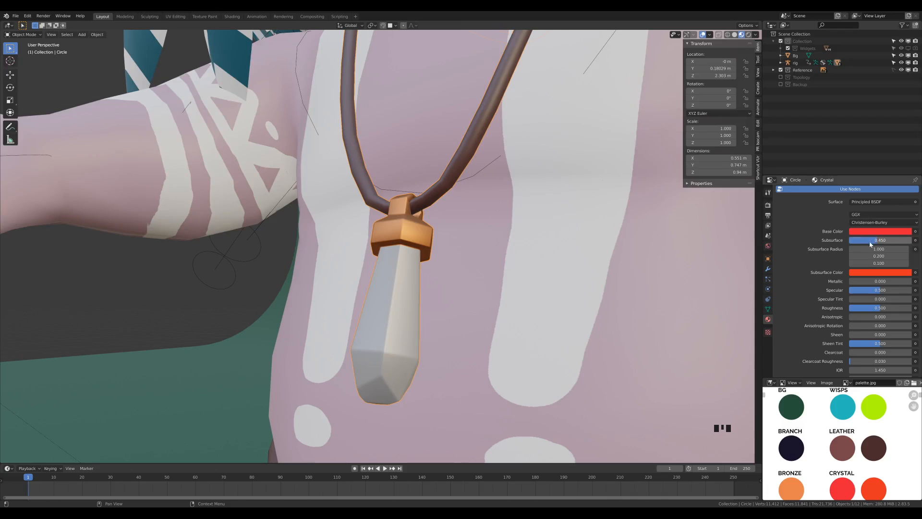
# Check the crystal's shading from several angles and set the Crystal material's roughness to 0.2.
pyautogui.moveTo(443, 331); pyautogui.dragTo(522, 329, button='middle')
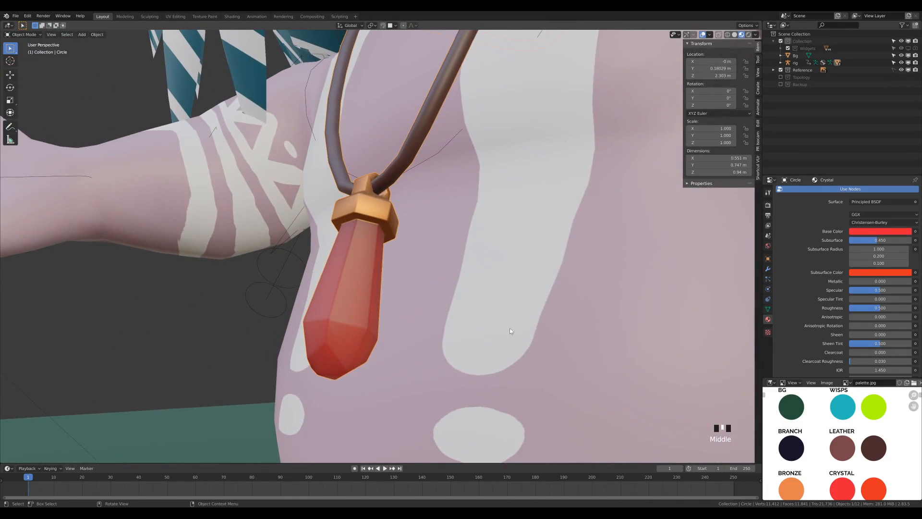
pyautogui.scroll(2, 329, 325)
pyautogui.scroll(-2, 340, 295)
pyautogui.moveTo(341, 289); pyautogui.dragTo(596, 319, button='middle')
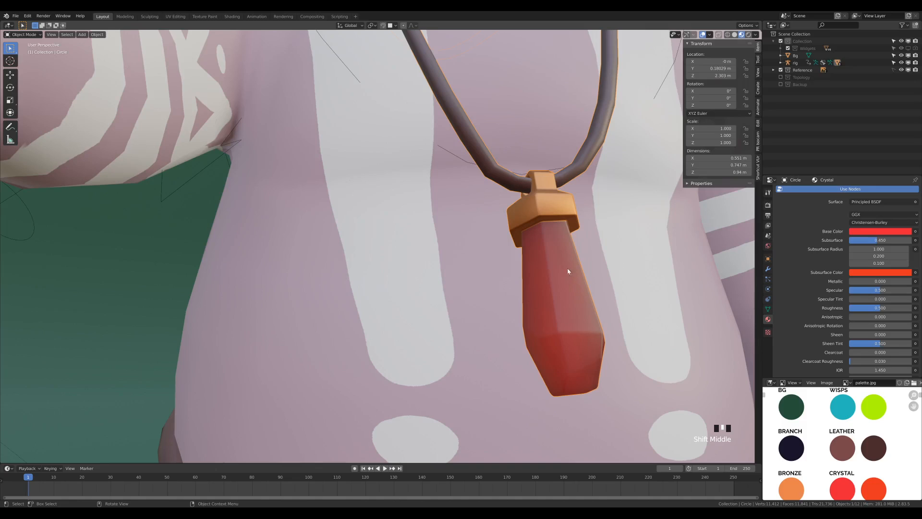
pyautogui.scroll(-2, 576, 268)
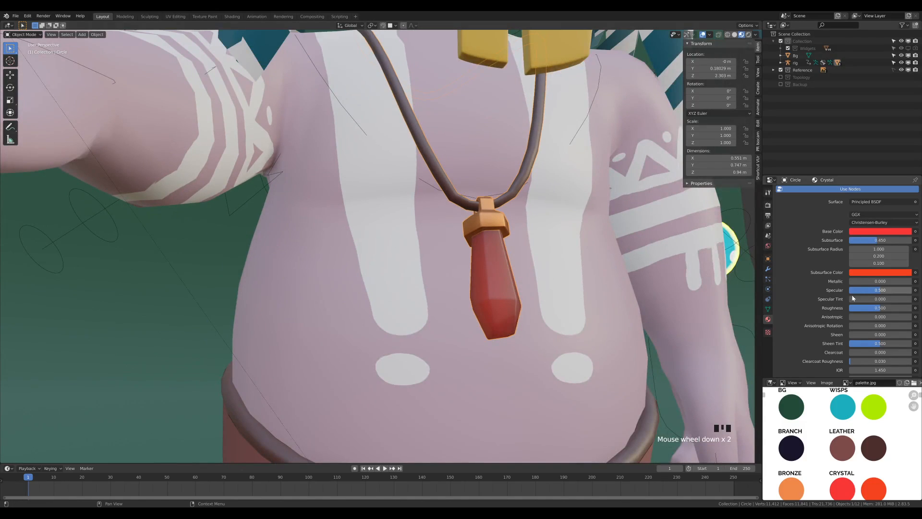
pyautogui.moveTo(880, 308); pyautogui.dragTo(861, 308)
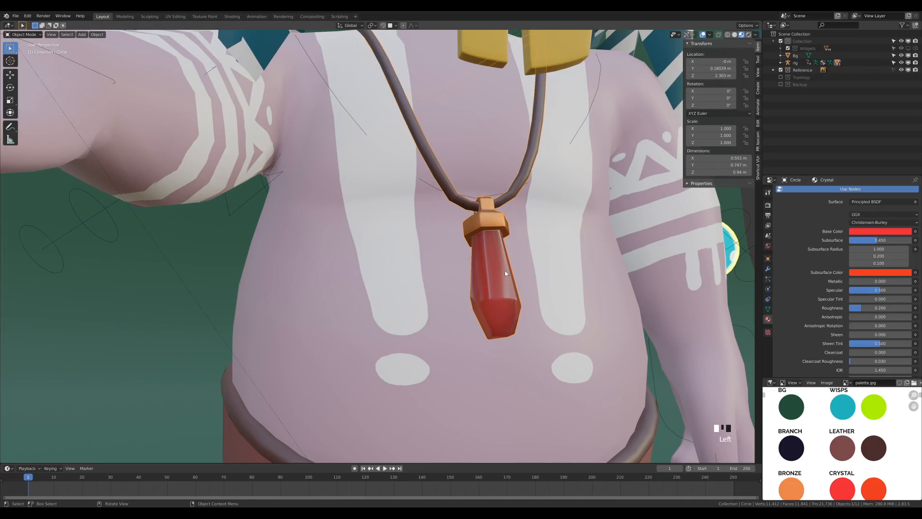
# Set the Crystal material's transmission to 0.5.
pyautogui.scroll(-5, 819, 288)
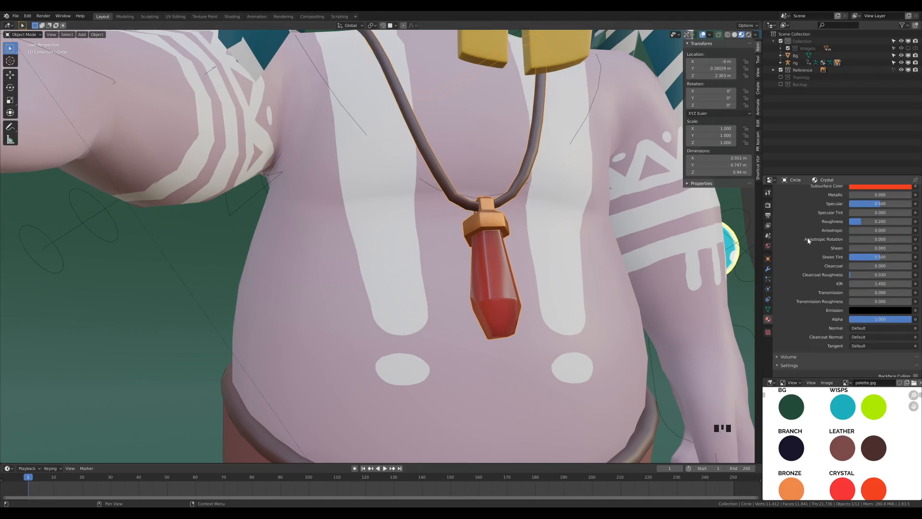
pyautogui.moveTo(855, 295); pyautogui.dragTo(890, 295)
pyautogui.click(905, 292)
pyautogui.write('.5')
pyautogui.press('Return')
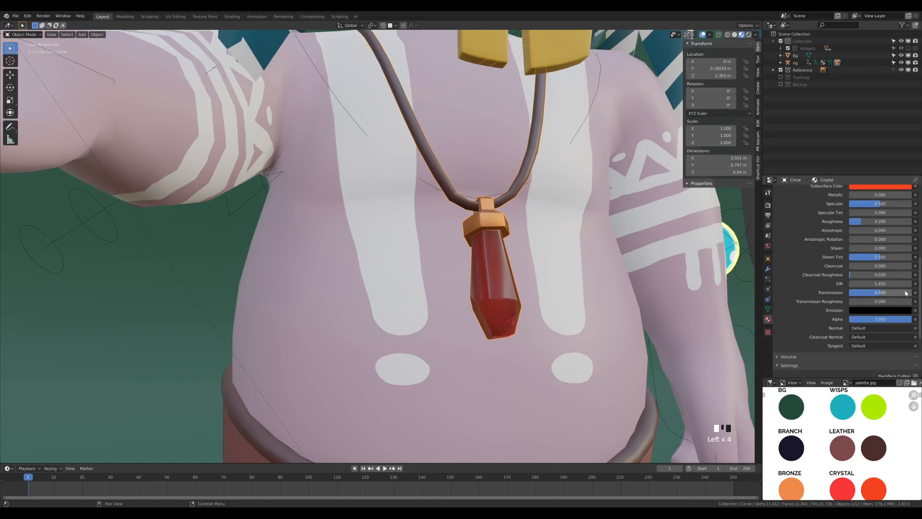
# Set the Crystal material's transmission roughness to 0.5 and check the pendant's shading.
pyautogui.moveTo(537, 302); pyautogui.dragTo(453, 316, button='middle')
pyautogui.scroll(-2, 454, 315)
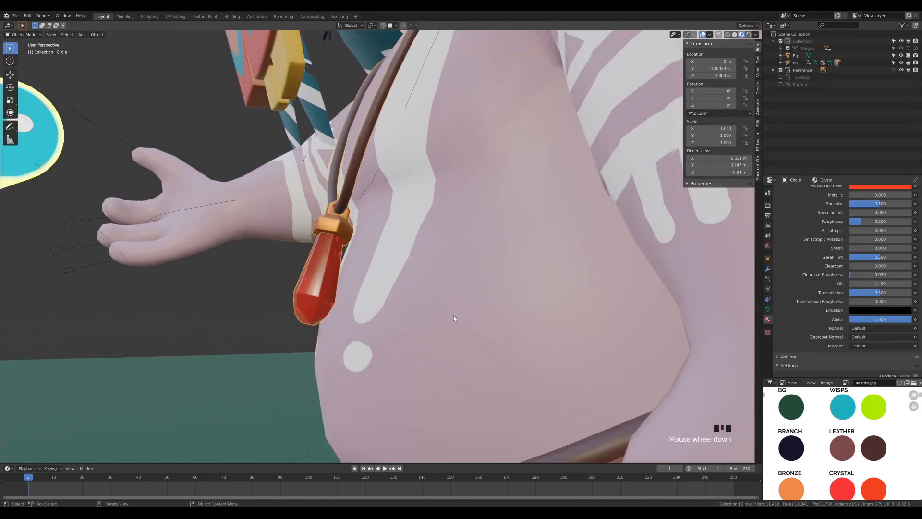
pyautogui.scroll(2, 320, 301)
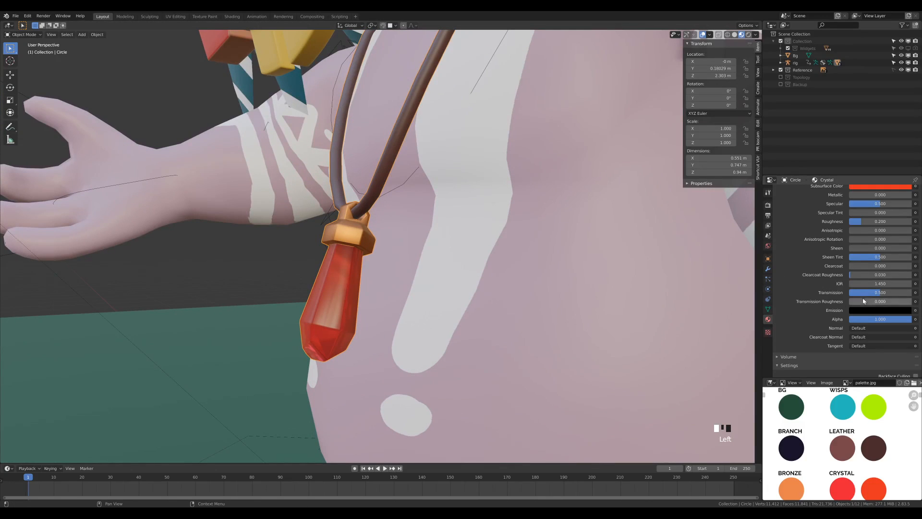
pyautogui.click(863, 300)
pyautogui.write('.5')
pyautogui.press('Return')
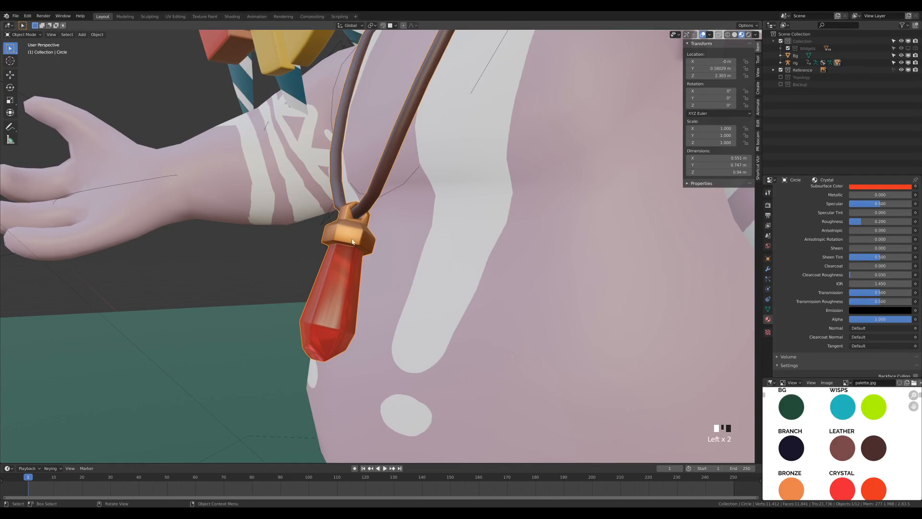
pyautogui.scroll(-5, 395, 261)
pyautogui.moveTo(400, 260)
pyautogui.mouseDown(button='middle')
pyautogui.moveTo(463, 268)
pyautogui.moveTo(405, 270)
pyautogui.mouseUp(button='middle')
pyautogui.scroll(5, 394, 276)
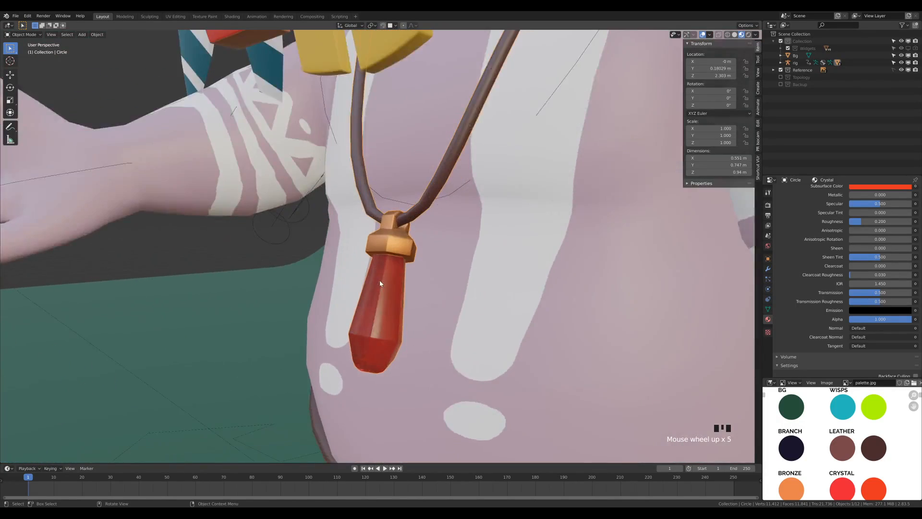
# Open the Body mesh in Edit Mode and select the entire linked head sphere behind the mask.
pyautogui.scroll(-2, 381, 282)
pyautogui.scroll(-4, 383, 281)
pyautogui.moveTo(384, 281); pyautogui.dragTo(480, 171, button='middle')
pyautogui.click(383, 113)
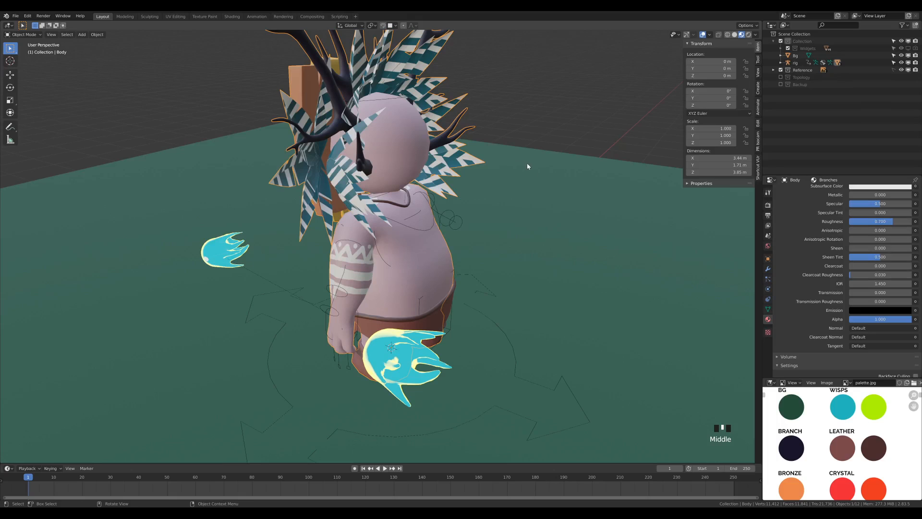
pyautogui.press('Tab')
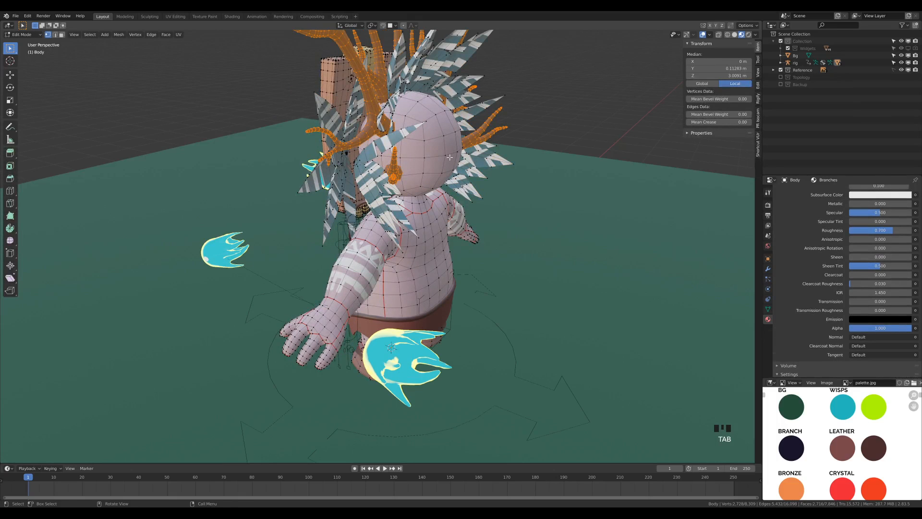
pyautogui.click(442, 160)
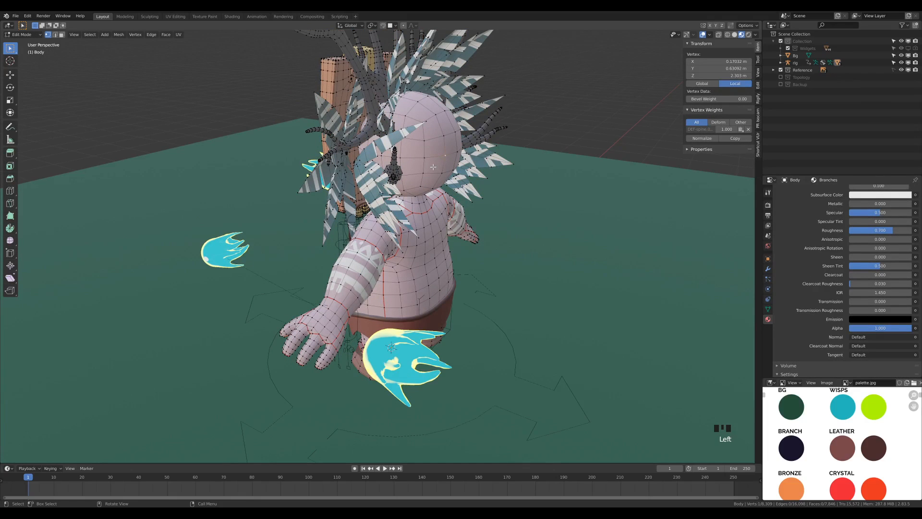
pyautogui.press('l')
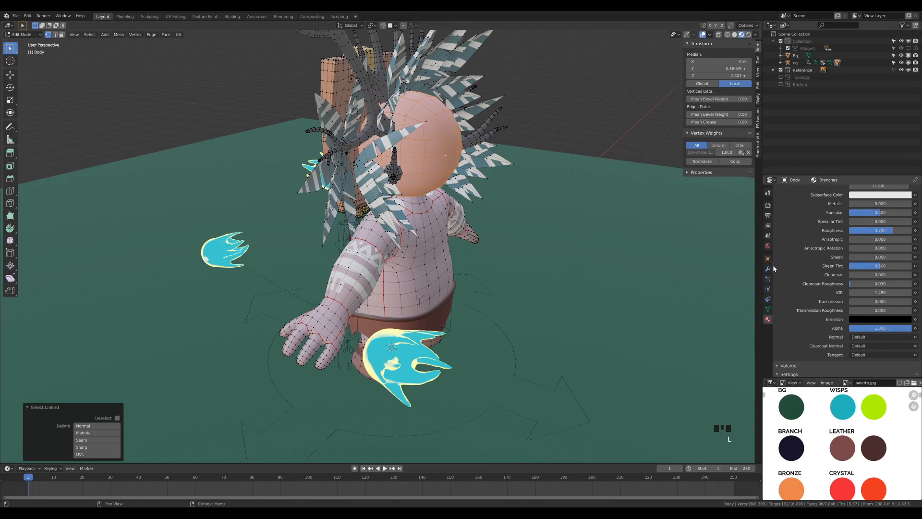
# Add a material slot to the Body object with a new material named Dark.
pyautogui.scroll(8, 807, 221)
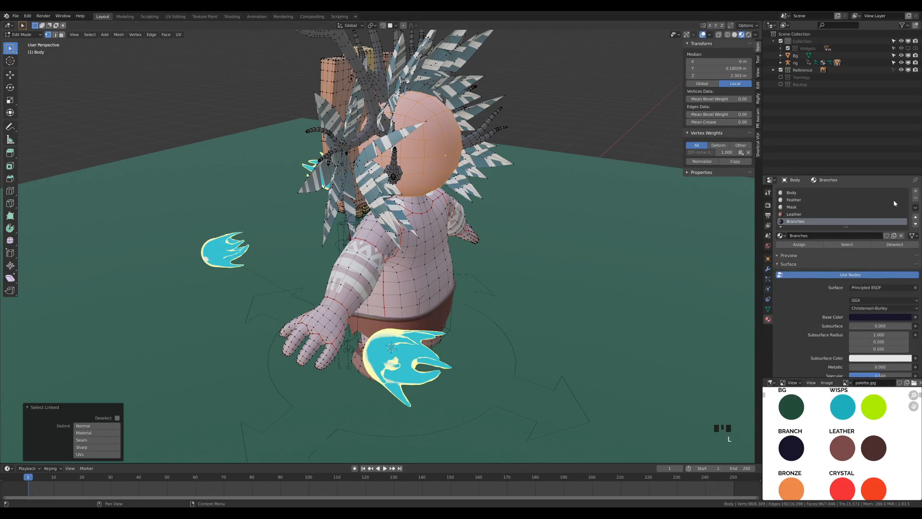
pyautogui.click(915, 191)
pyautogui.click(803, 233)
pyautogui.doubleClick(799, 221)
pyautogui.write('Dark')
pyautogui.click(799, 228)
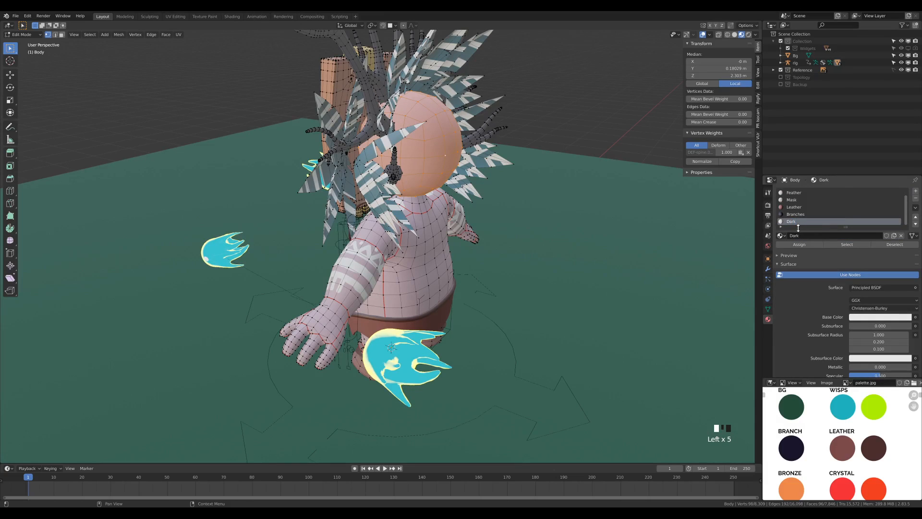
# Set the Dark material's base color to black and its roughness to 1.
pyautogui.click(879, 317)
pyautogui.moveTo(906, 226); pyautogui.dragTo(906, 268)
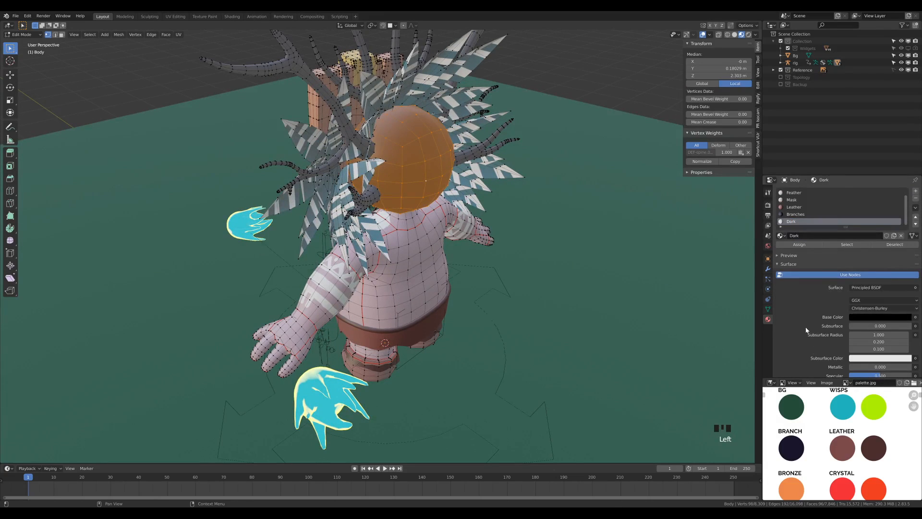
pyautogui.scroll(-3, 807, 330)
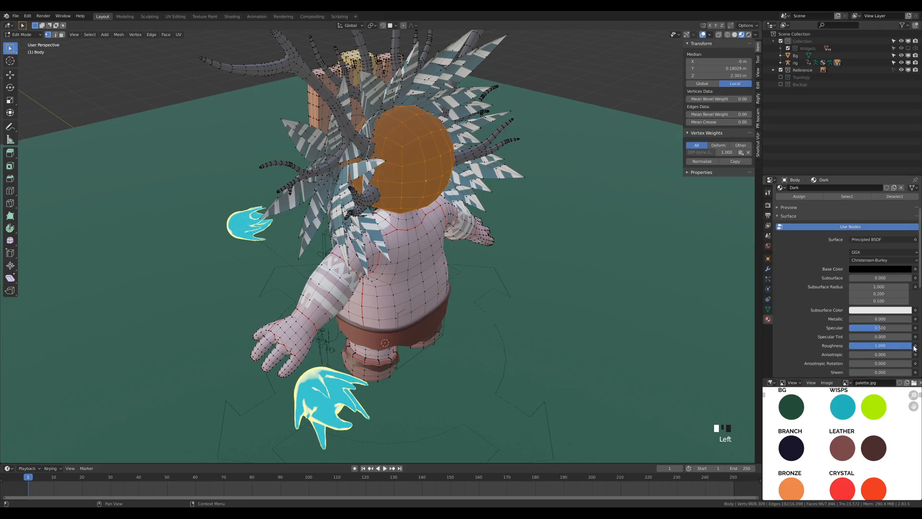
# Assign the Dark material to the selected head sphere and return to Object Mode, viewing the character from the front.
pyautogui.scroll(8, 792, 282)
pyautogui.click(799, 246)
pyautogui.press('Tab')
pyautogui.moveTo(397, 186); pyautogui.dragTo(438, 240, button='middle')
pyautogui.scroll(-3, 477, 183)
pyautogui.scroll(2, 438, 240)
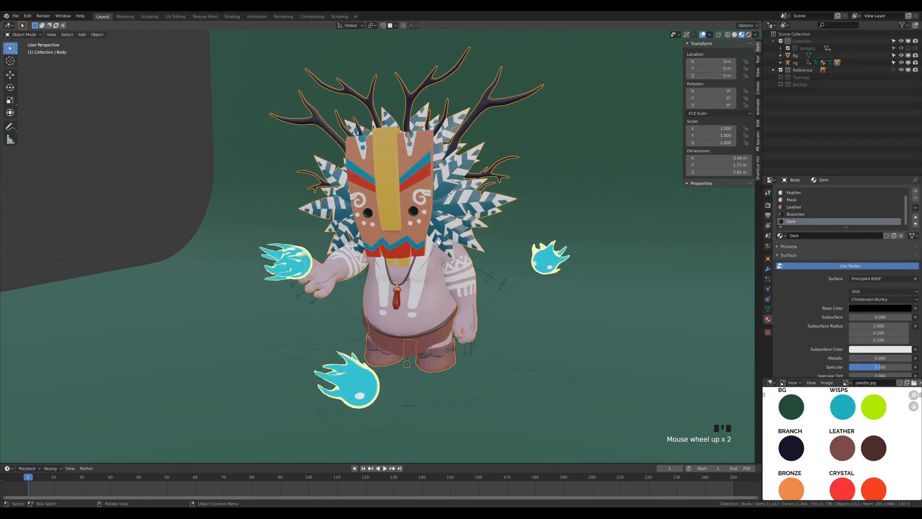
# Select the necklace and enable Screen Space Refraction in the Crystal material's settings.
pyautogui.click(398, 307)
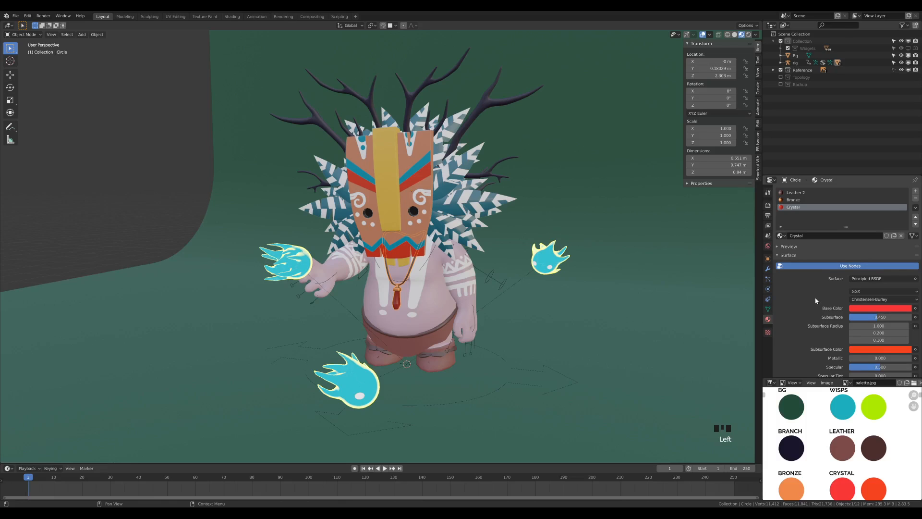
pyautogui.scroll(-15, 815, 300)
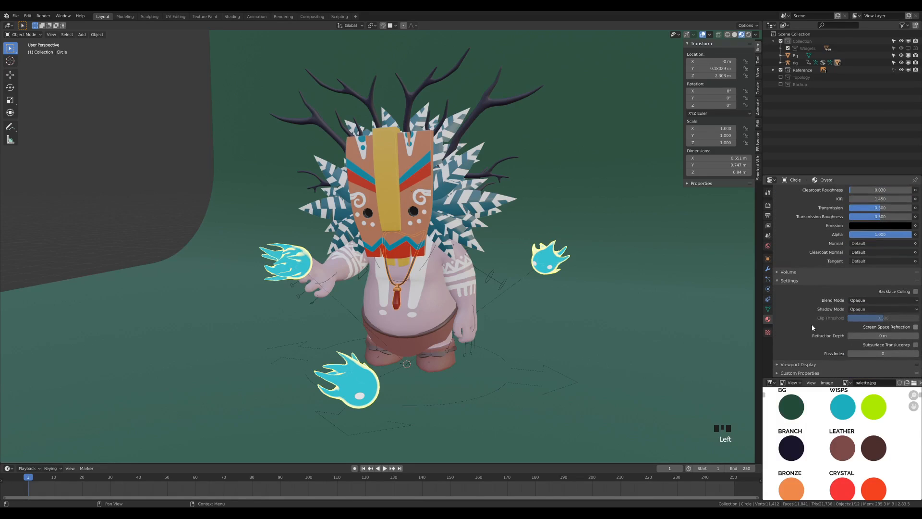
pyautogui.click(768, 205)
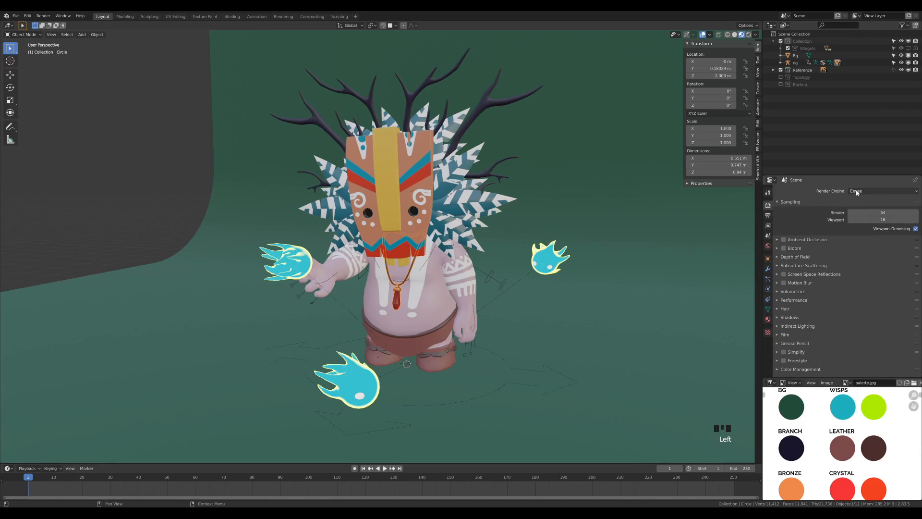
pyautogui.click(768, 318)
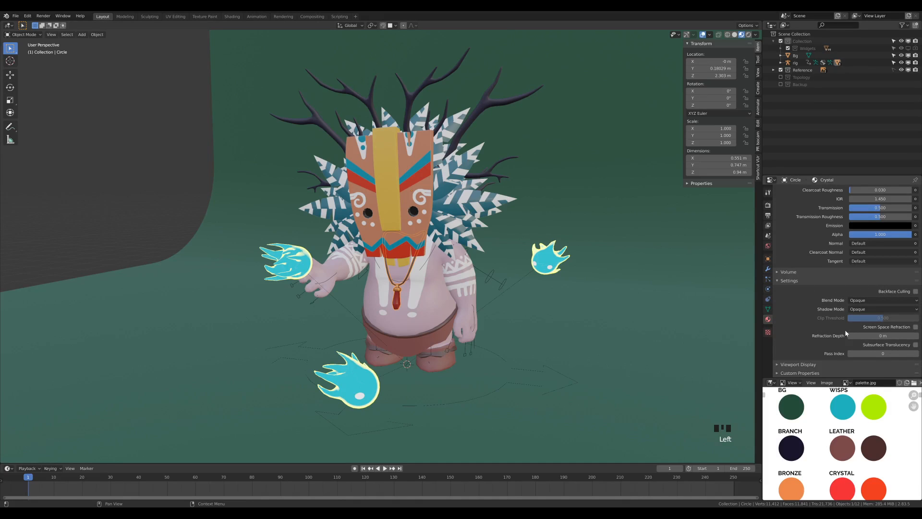
pyautogui.scroll(2, 788, 293)
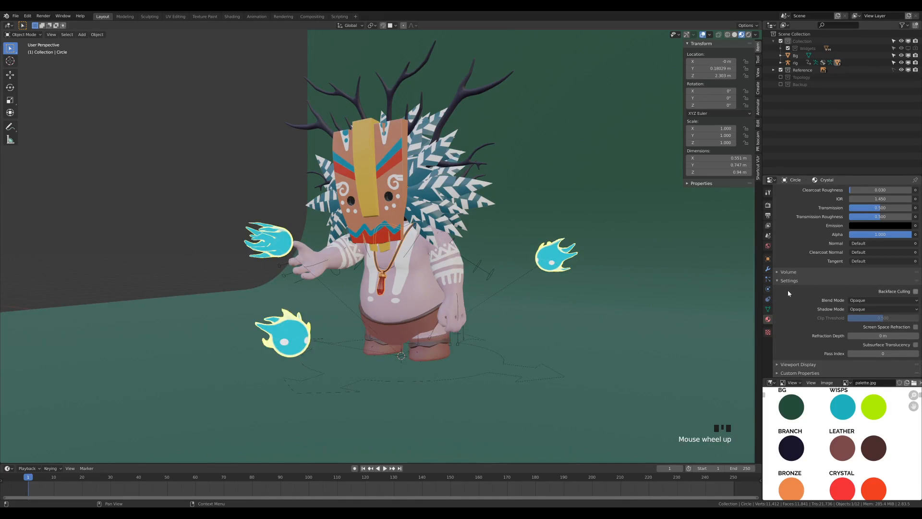
pyautogui.click(916, 327)
# Enable Screen Space Reflections with Refraction in the scene's Eevee render settings.
pyautogui.click(767, 206)
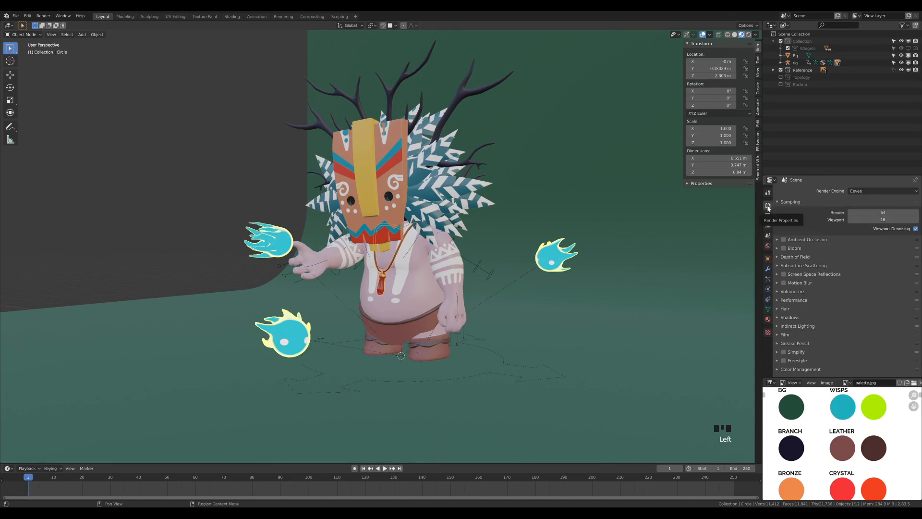
pyautogui.click(784, 275)
pyautogui.click(785, 274)
pyautogui.click(784, 275)
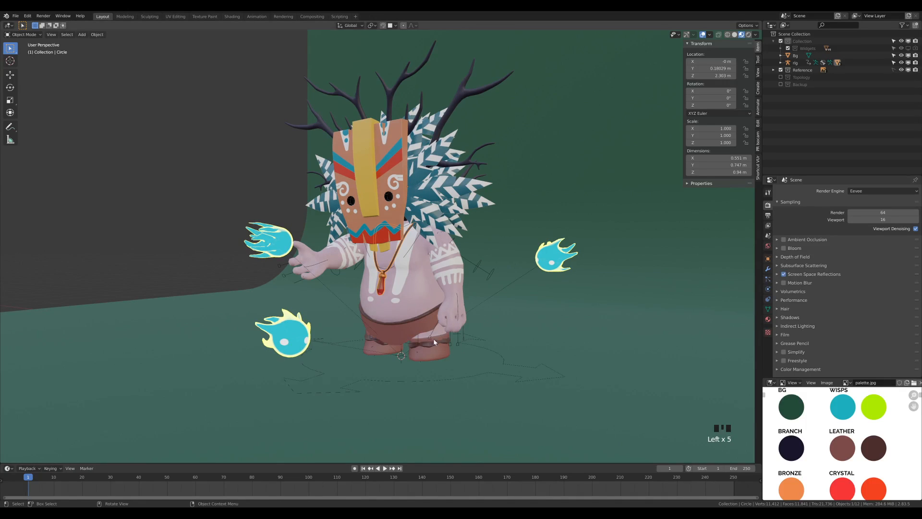
pyautogui.click(778, 274)
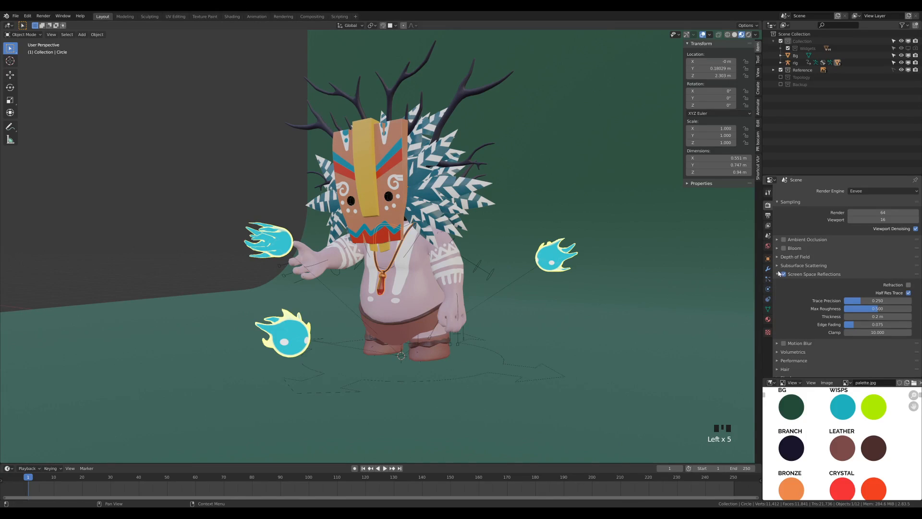
pyautogui.click(908, 284)
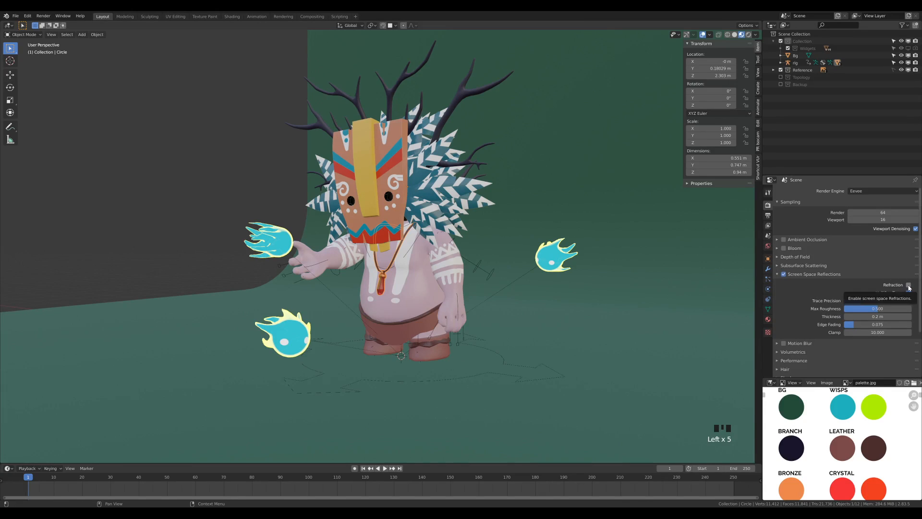
# Examine the crystal pendant's refraction up close from several angles, then view the whole character.
pyautogui.scroll(5, 384, 353)
pyautogui.keyDown('shift'); pyautogui.moveTo(449, 356); pyautogui.dragTo(457, 325, button='middle'); pyautogui.keyUp('shift')
pyautogui.scroll(3, 433, 304)
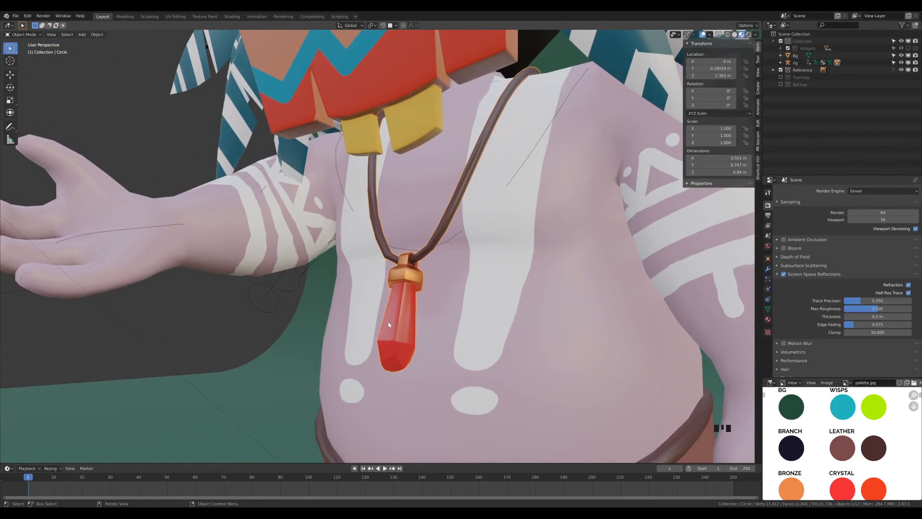
pyautogui.moveTo(405, 310); pyautogui.dragTo(449, 337, button='middle')
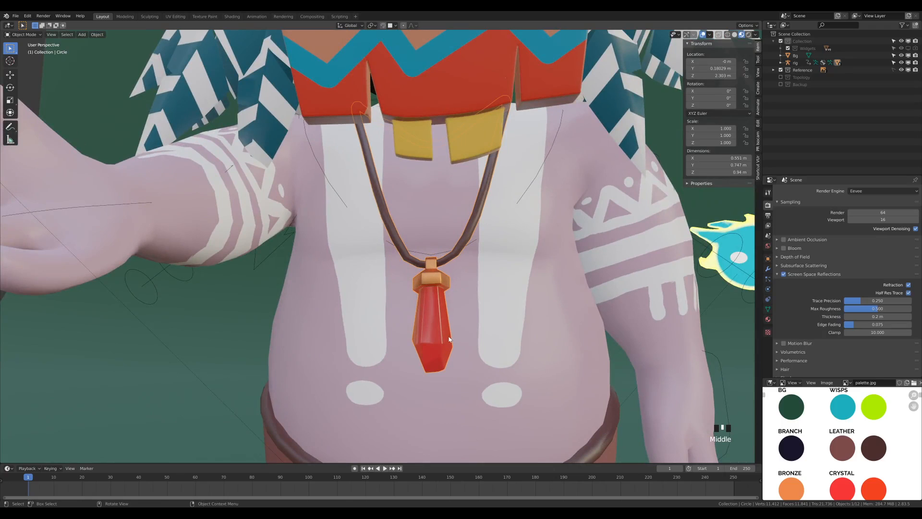
pyautogui.moveTo(528, 369); pyautogui.dragTo(509, 376, button='middle')
pyautogui.scroll(-1, 449, 295)
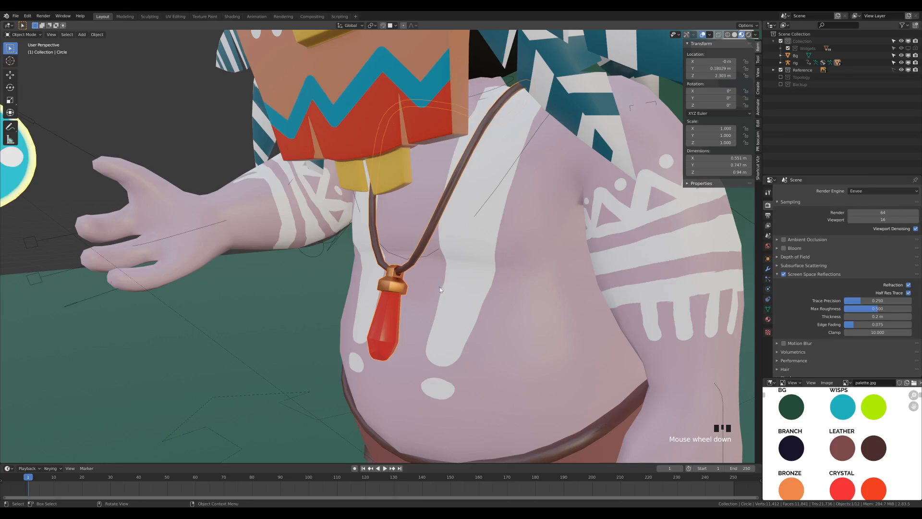
pyautogui.scroll(-2, 453, 278)
pyautogui.moveTo(455, 275); pyautogui.dragTo(456, 235, button='middle')
pyautogui.scroll(-2, 430, 253)
# Deselect the necklace and save the Blender file.
pyautogui.click(146, 153)
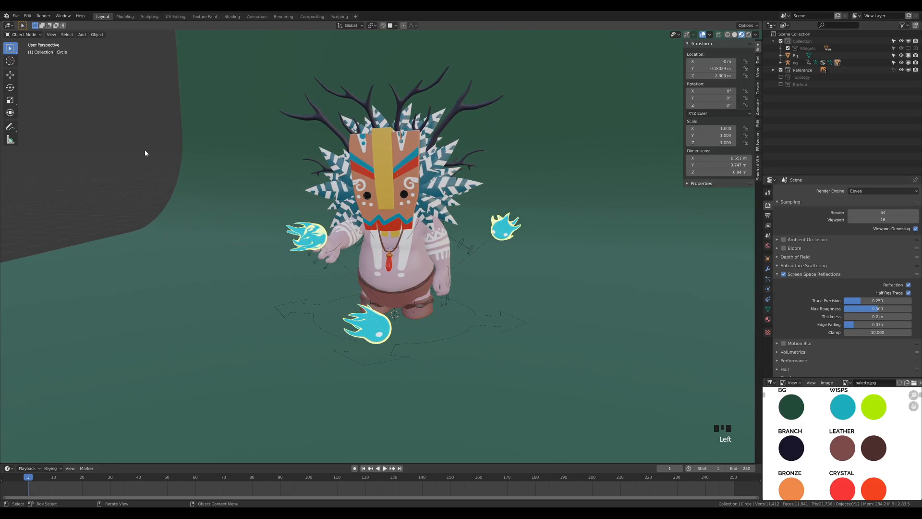
pyautogui.hotkey('ctrl', 's')
pyautogui.moveTo(517, 203); pyautogui.dragTo(456, 218, button='middle')
pyautogui.scroll(-1, 456, 218)
pyautogui.scroll(3, 527, 200)
pyautogui.scroll(-1, 529, 200)
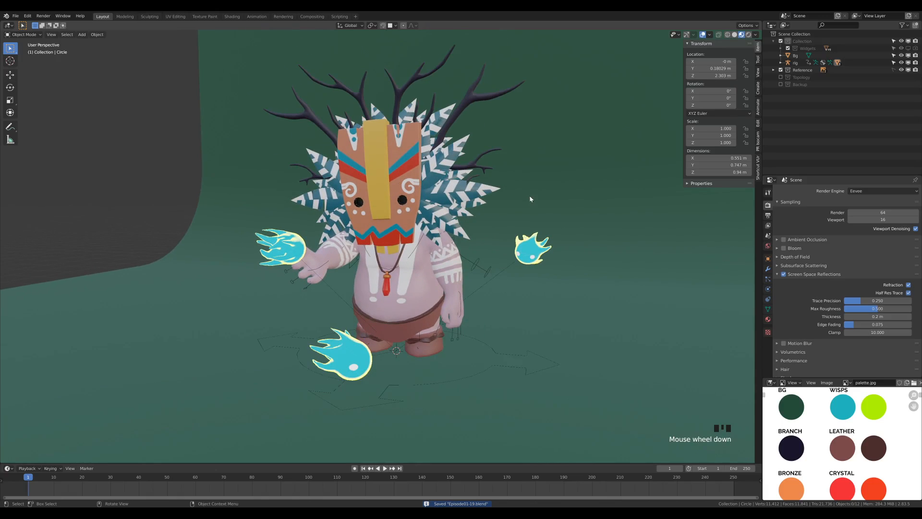